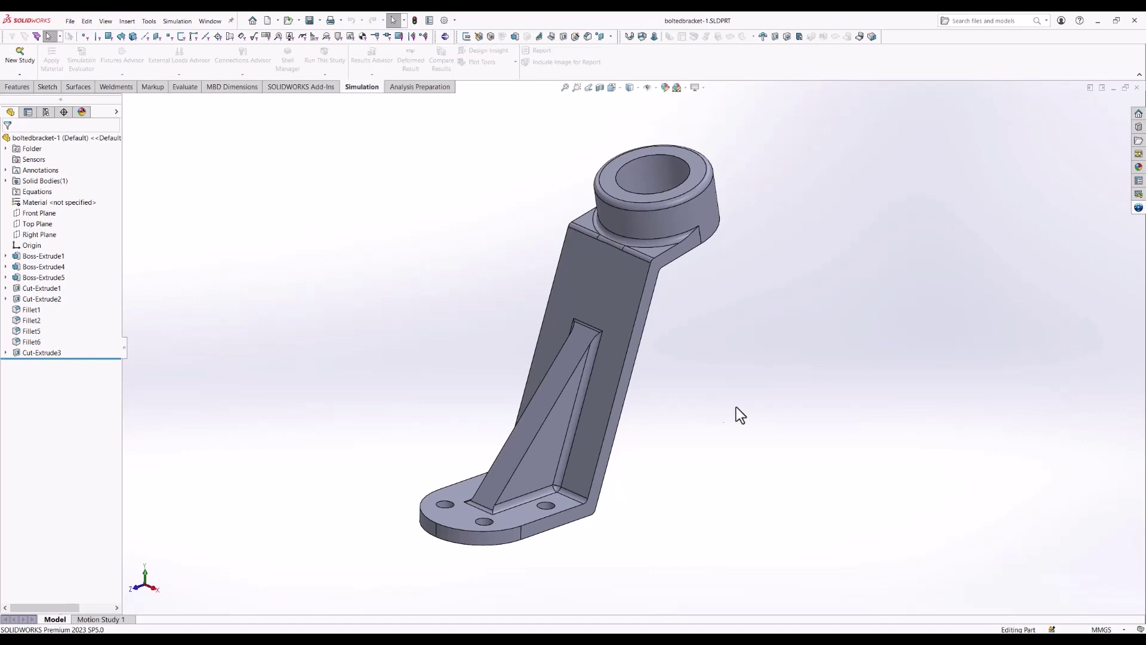
- Save boltedbracket-1 from SOLIDWORKS to the 3DEXPERIENCE platform as revision A.1, In Work
middle_drag(859, 422, 841, 399)
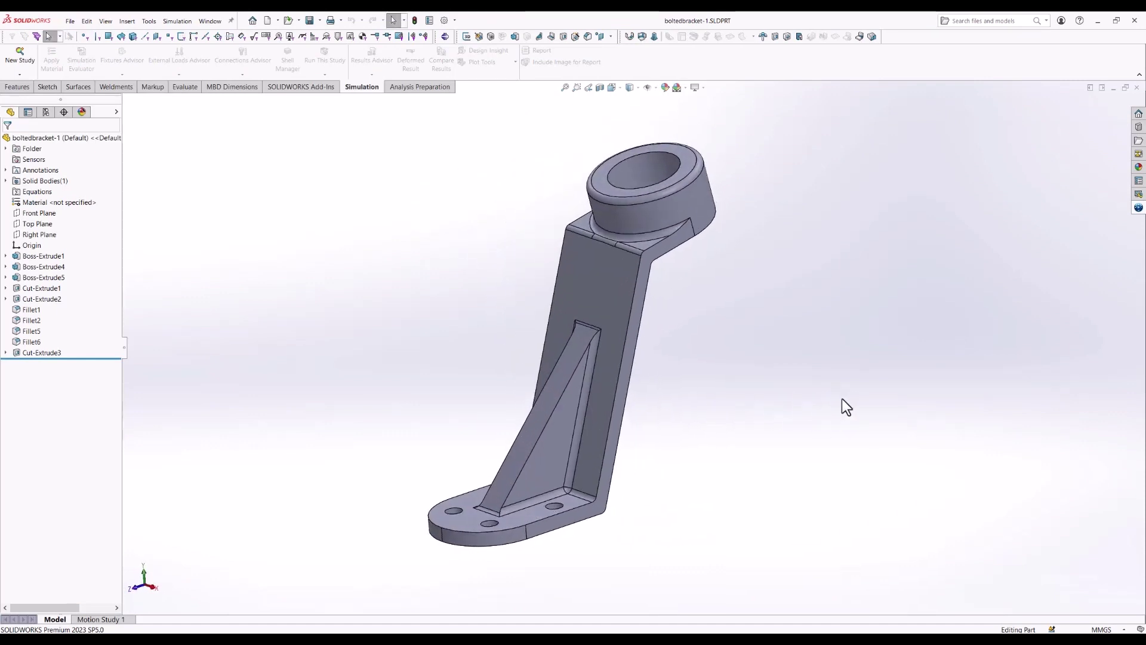
click(1139, 209)
right_click(915, 142)
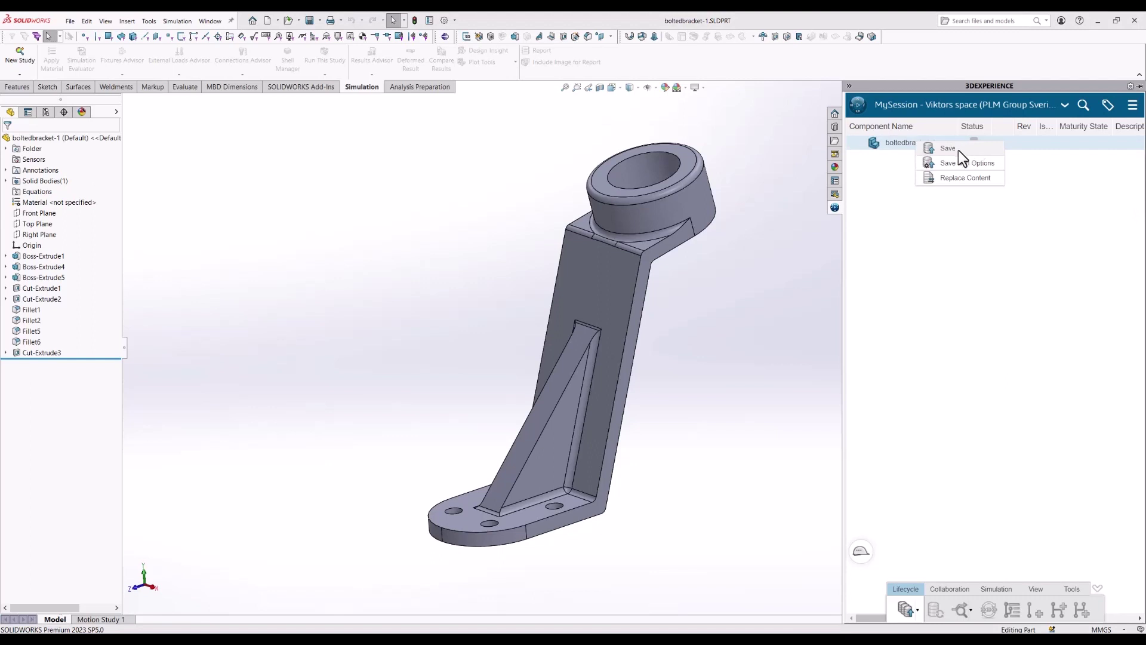
click(957, 150)
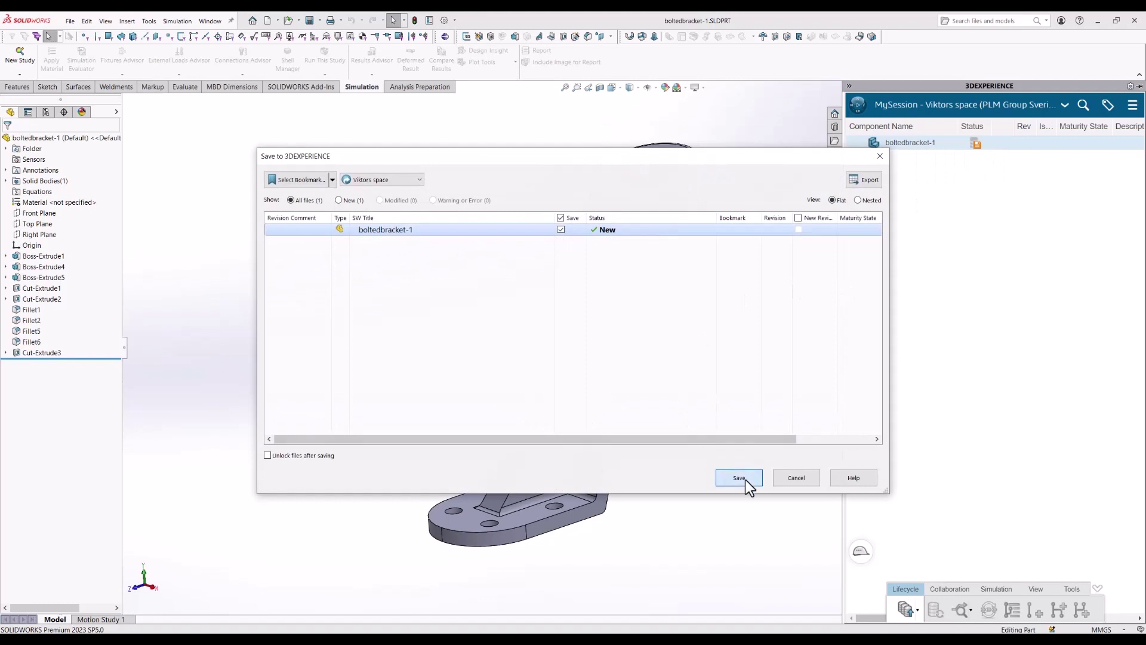
click(739, 477)
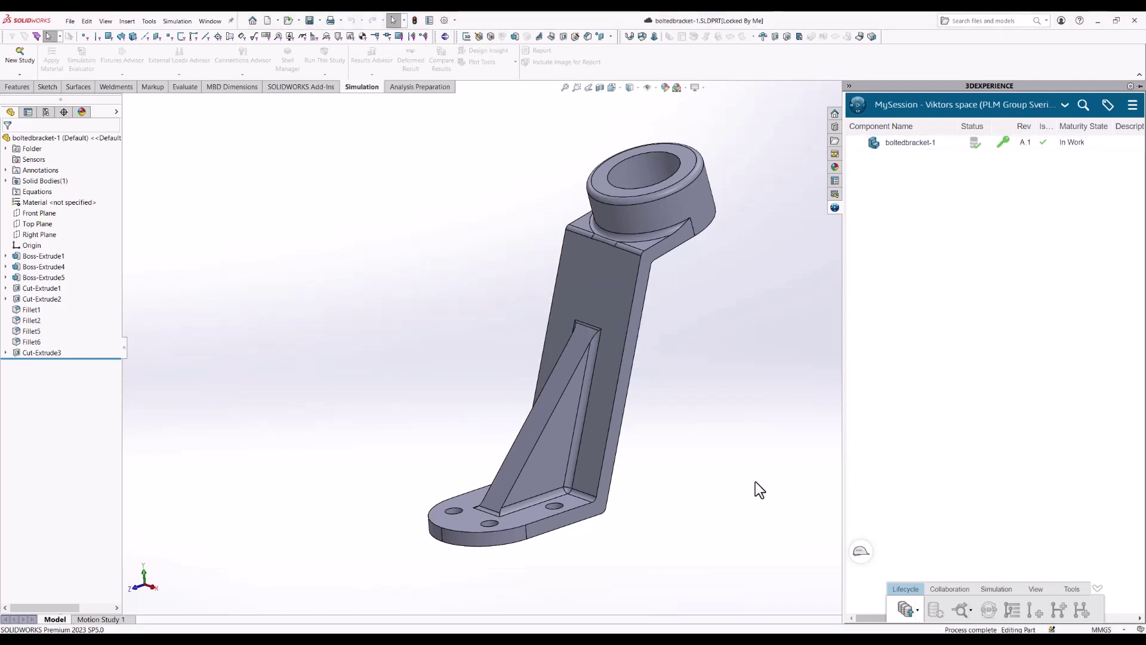
- Launch Linear Structural Validation for boltedbracket-1 by searching 'linear' in the compass apps
click(928, 144)
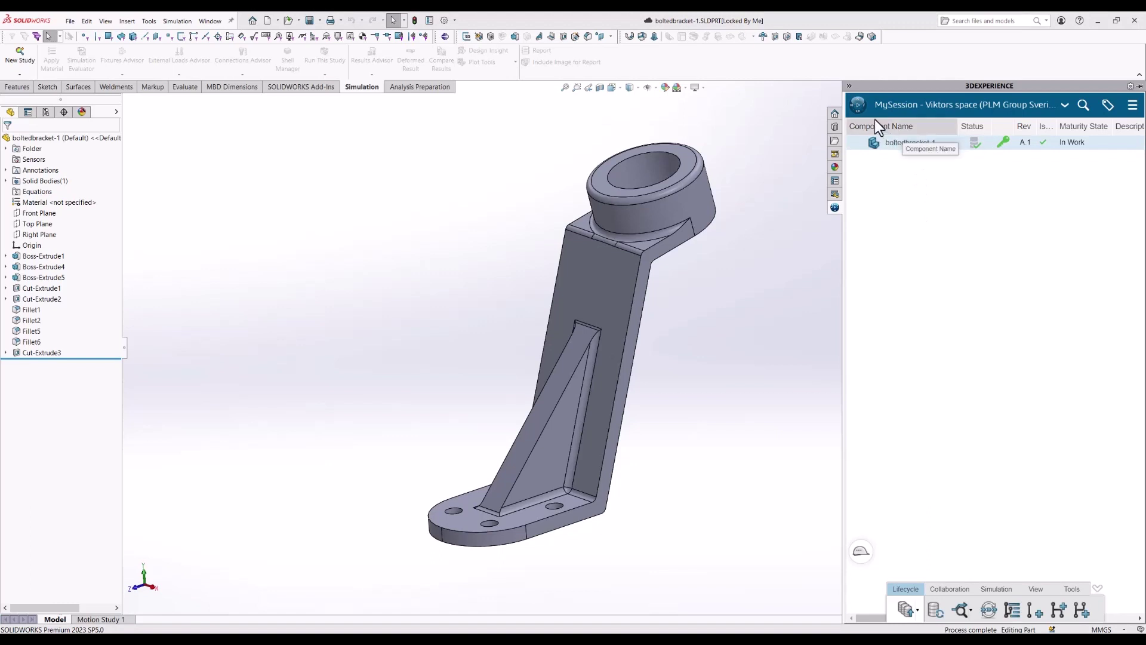
click(859, 109)
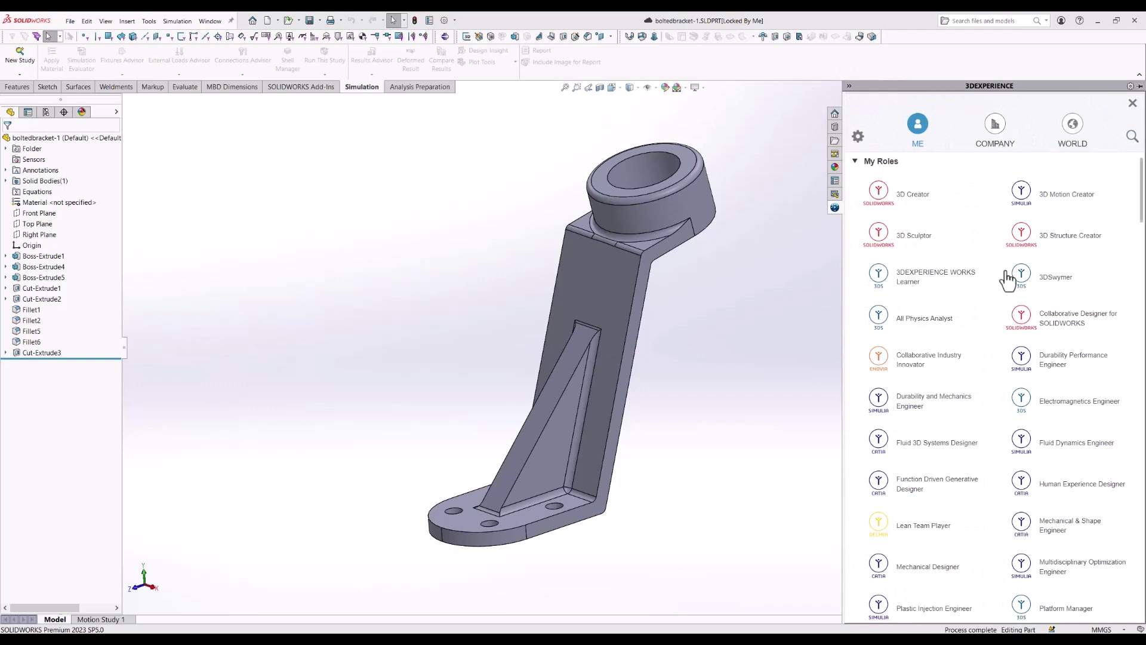
scroll(963, 406, down, 5)
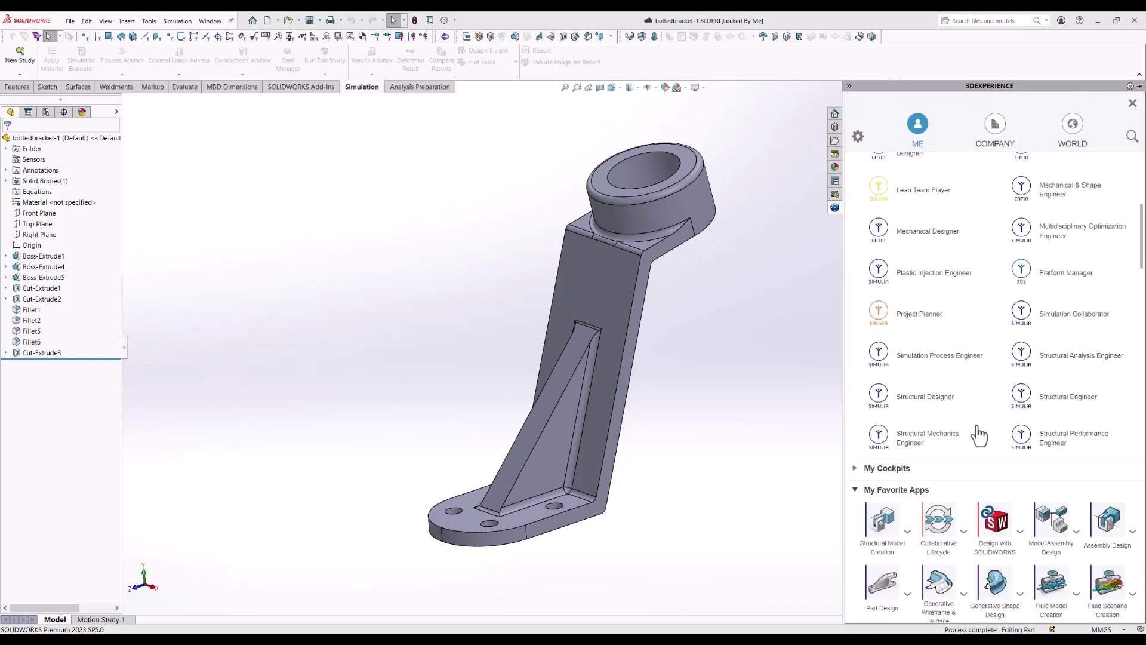
click(889, 400)
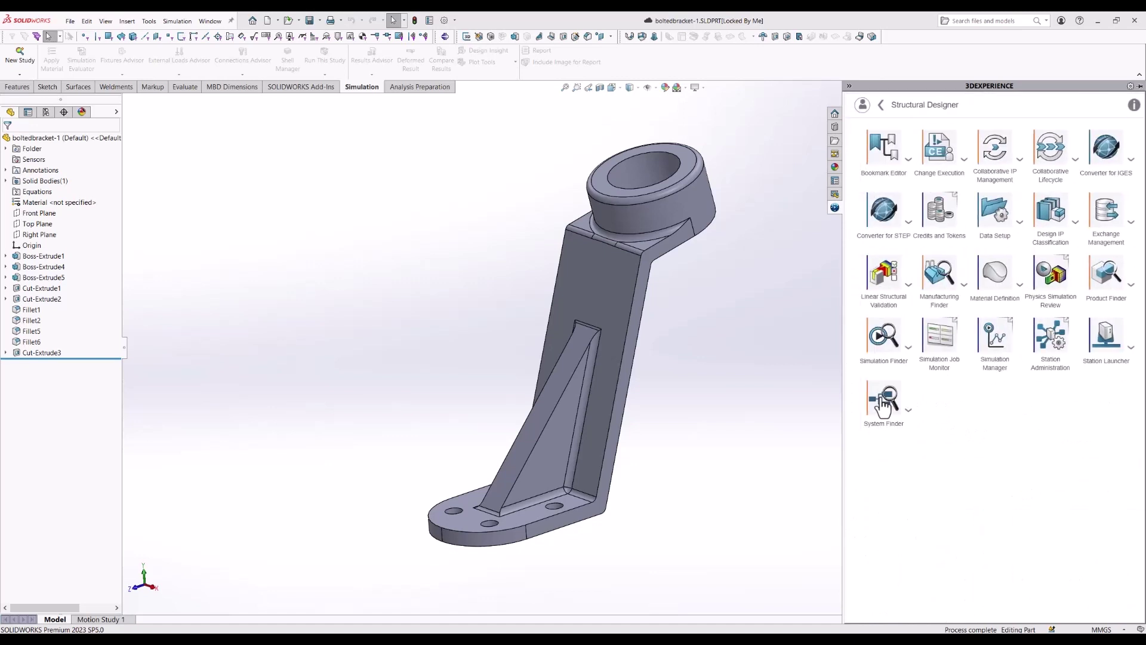
click(894, 296)
click(881, 108)
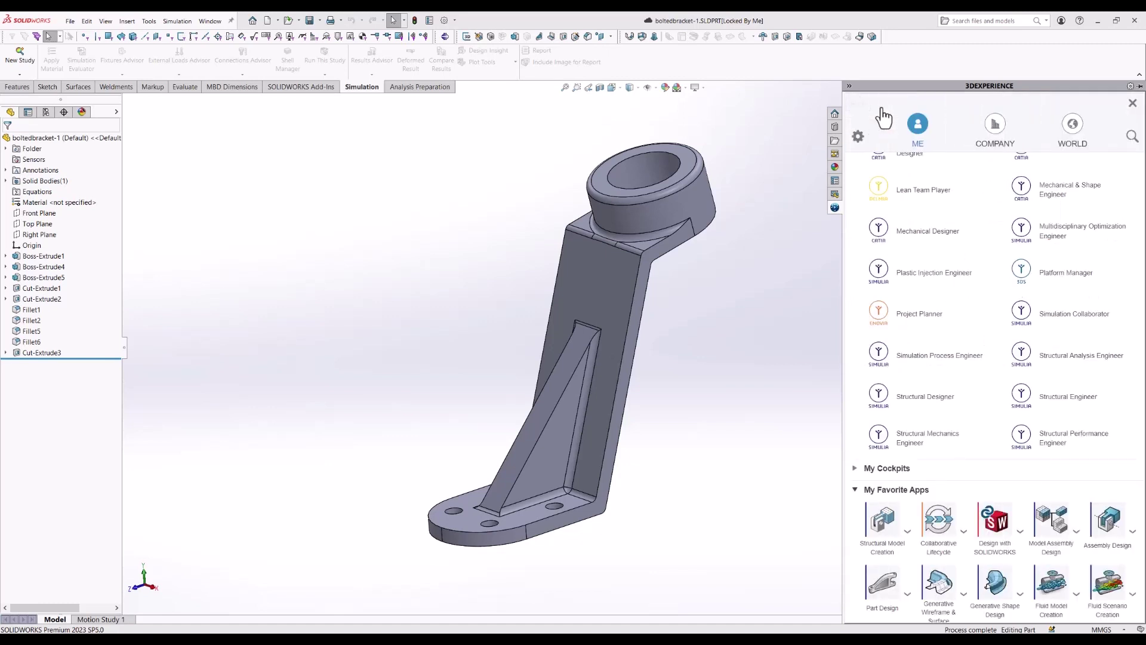
click(1134, 141)
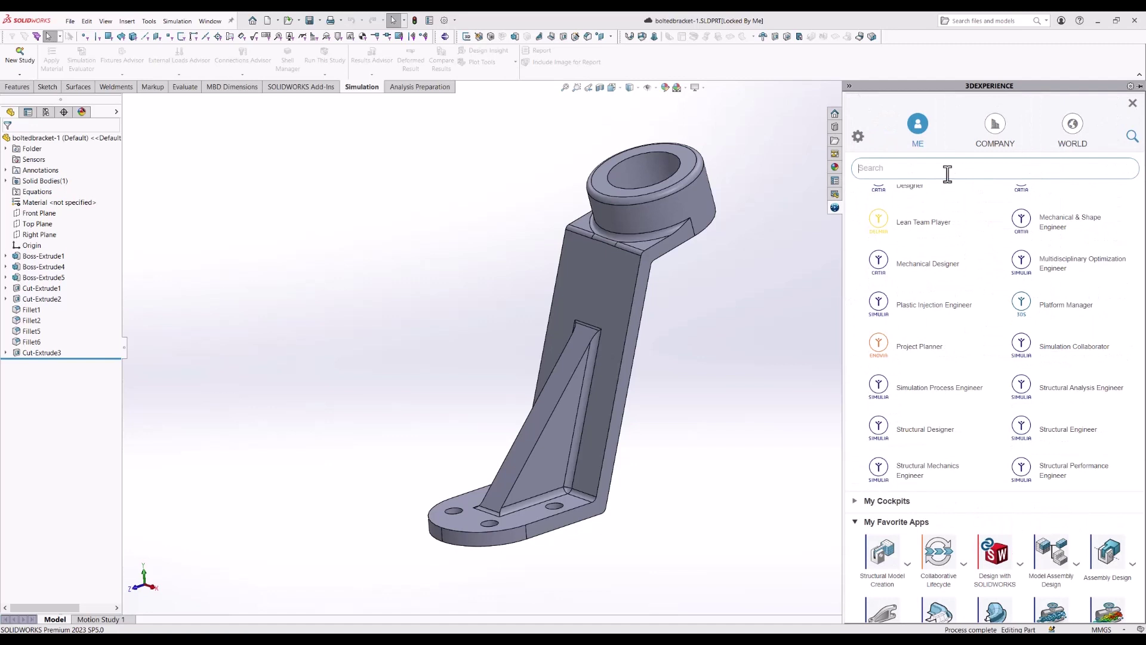
text(linear)
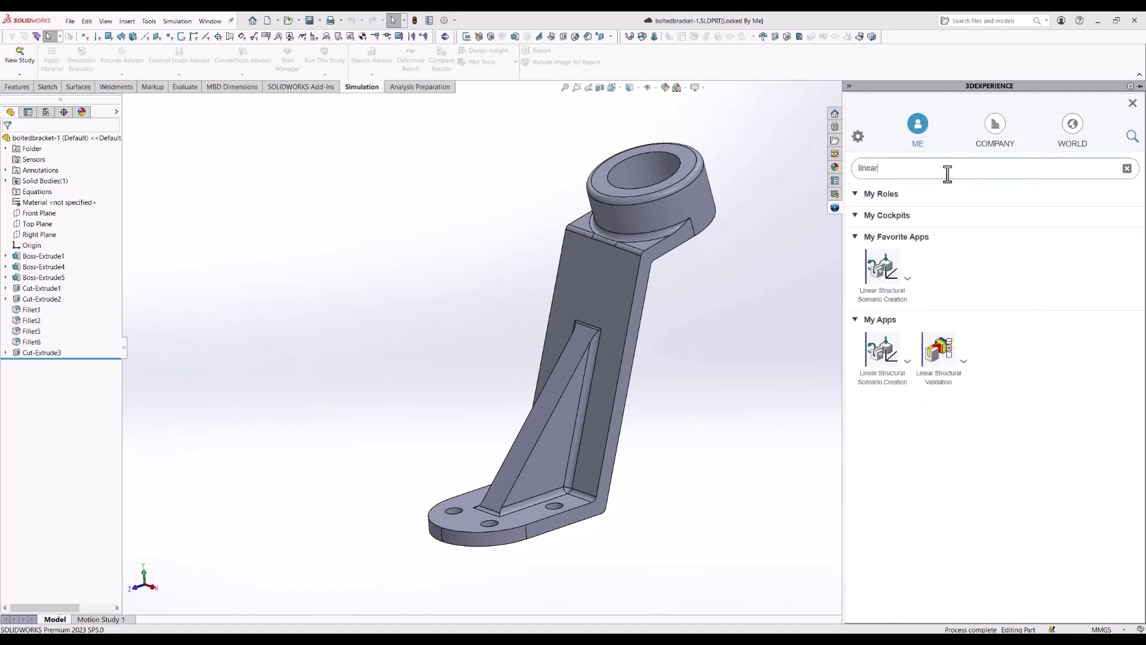
click(948, 357)
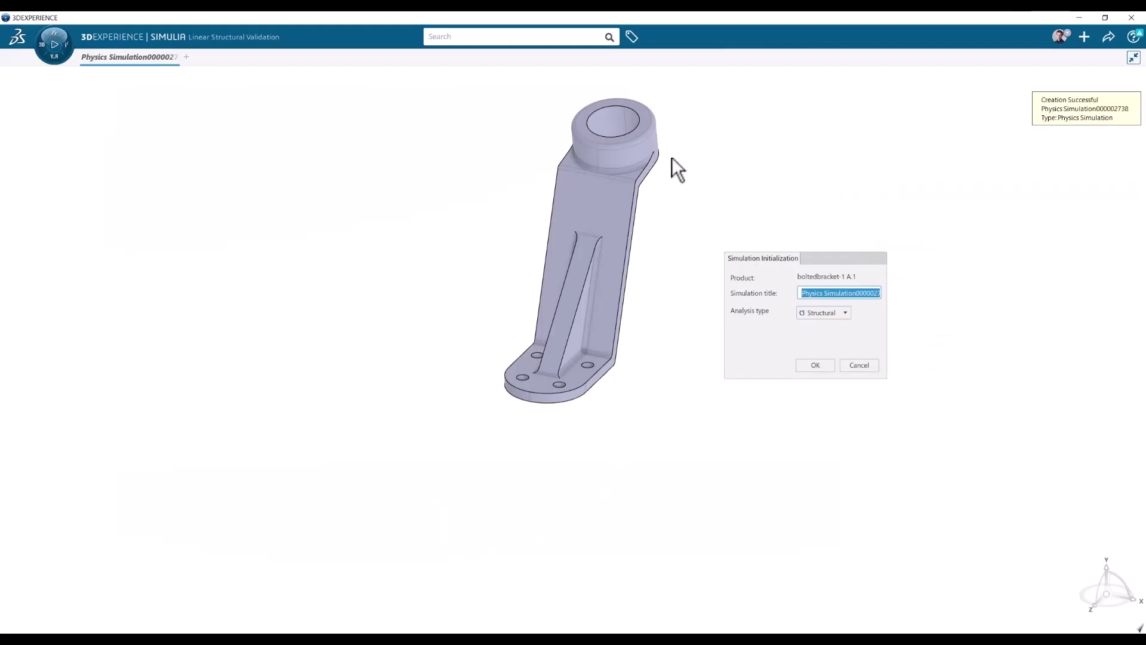
- Initialize a Structural analysis simulation titled 'bracket sim1'
scroll(664, 133, up, 3)
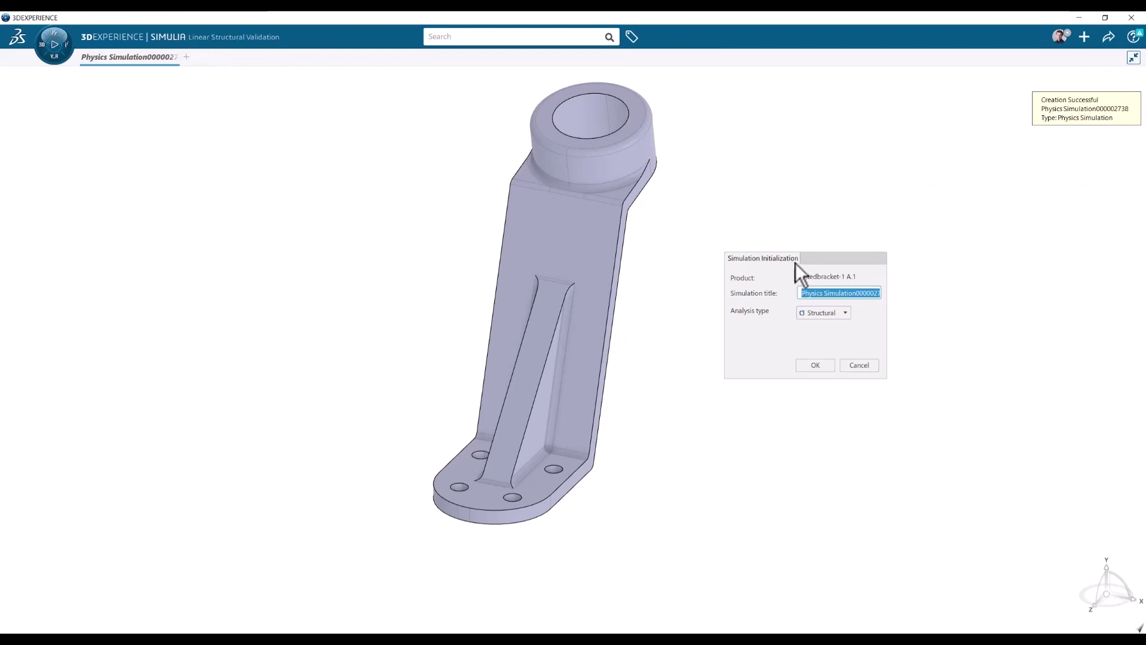
click(830, 316)
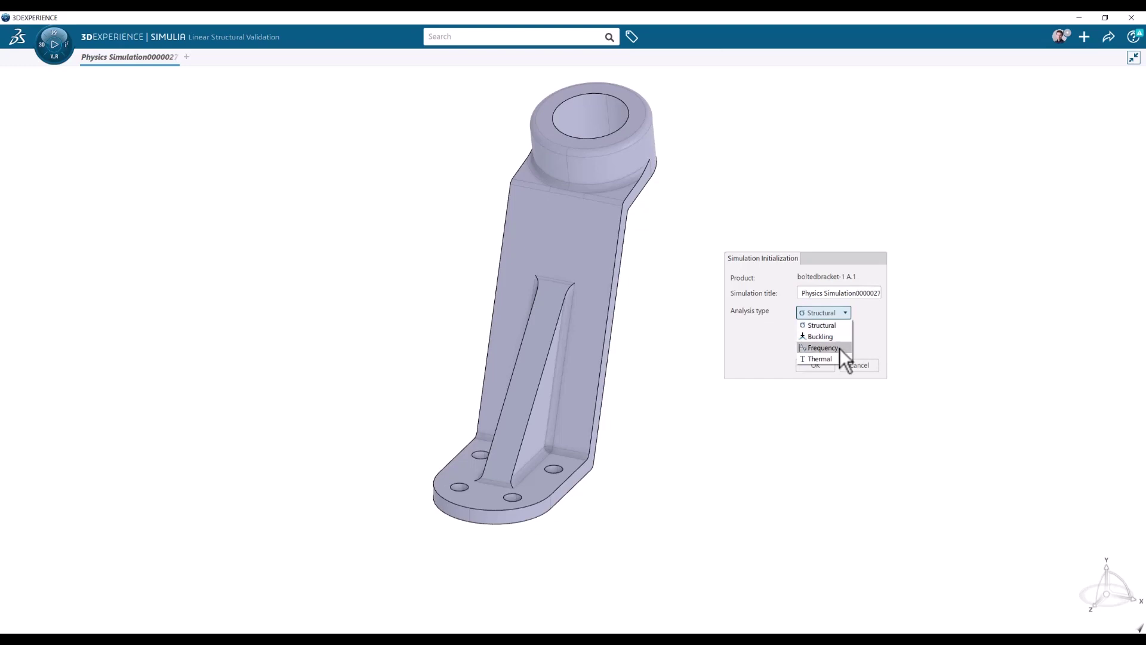
click(829, 315)
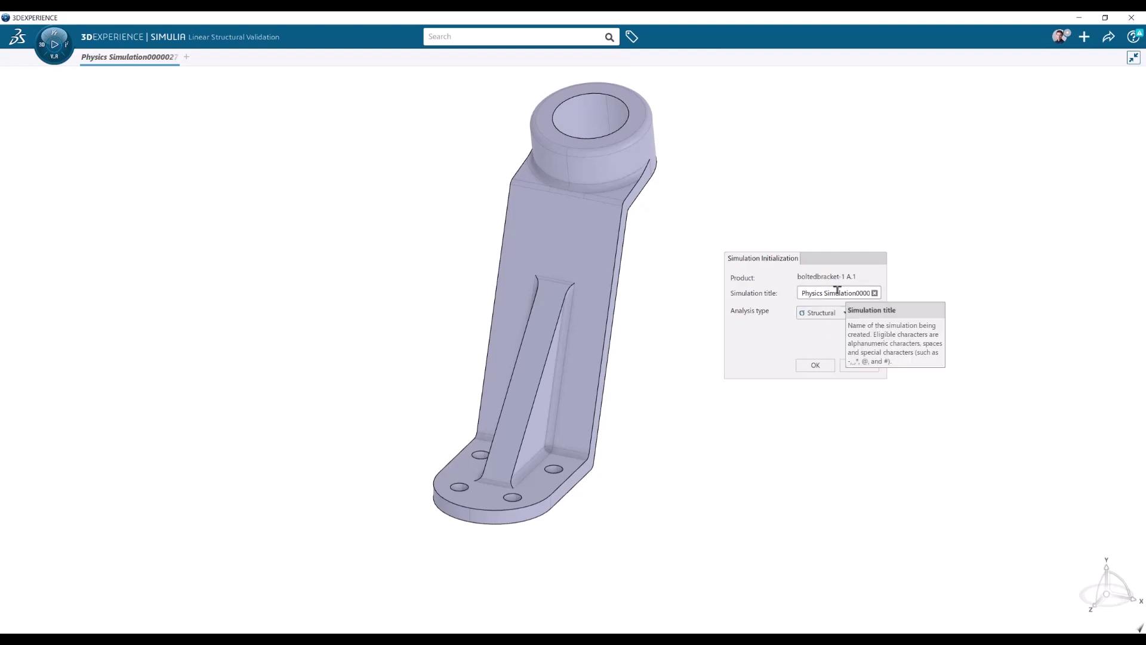
click(839, 292)
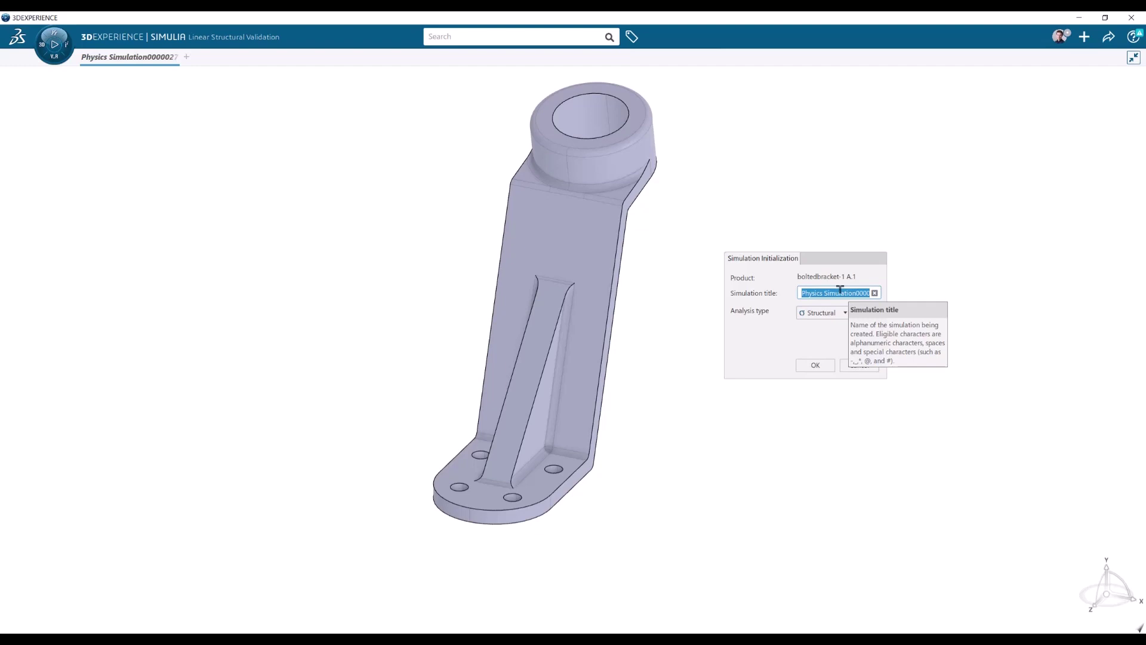
text(bracket sim1)
click(813, 365)
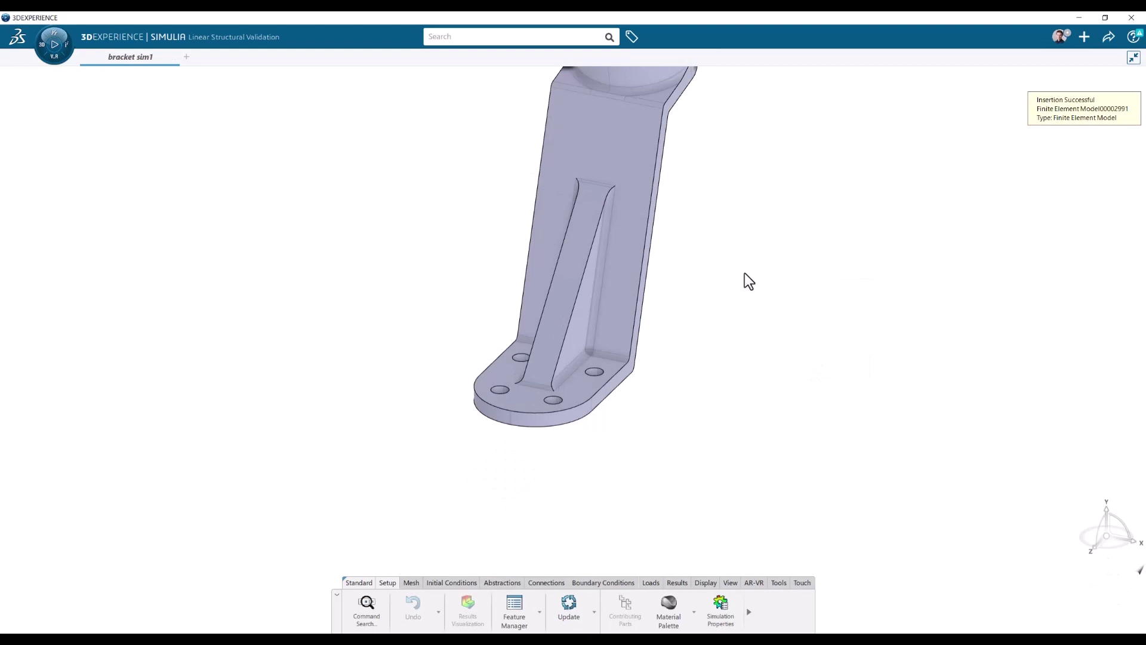
middle_drag(733, 213, 705, 326)
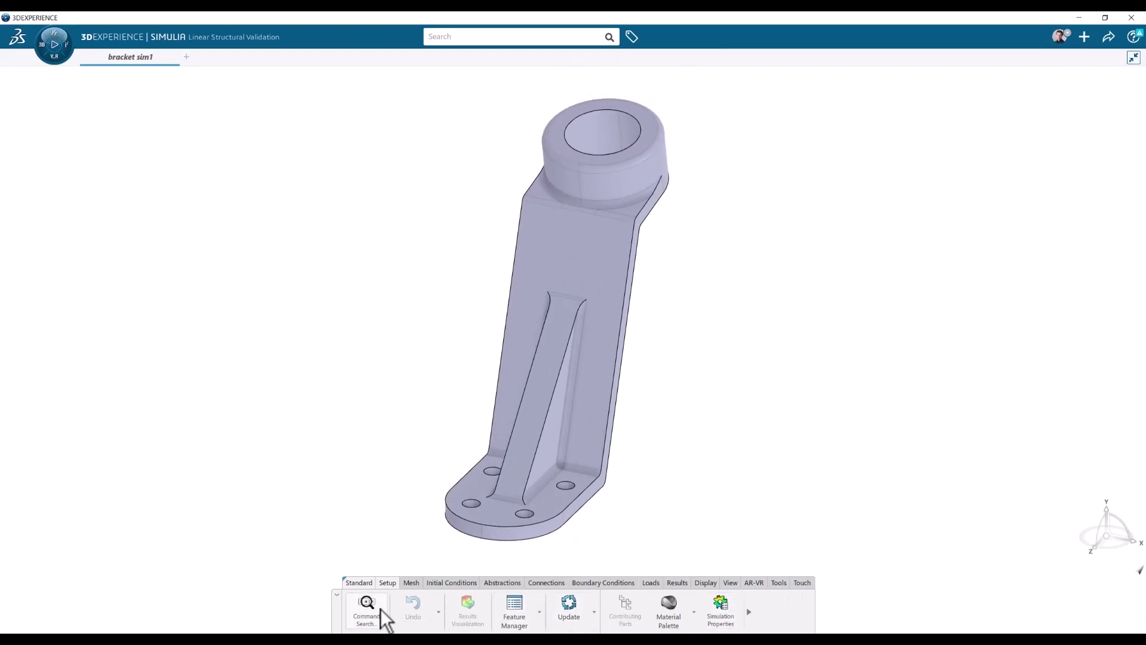
right_click(629, 607)
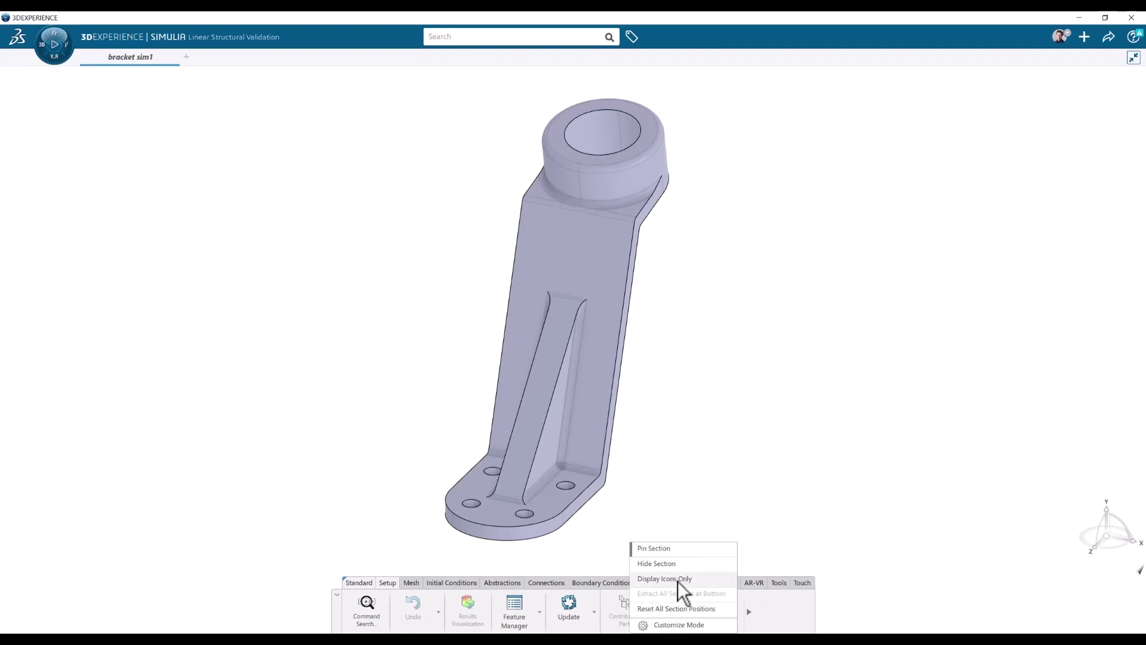
click(692, 581)
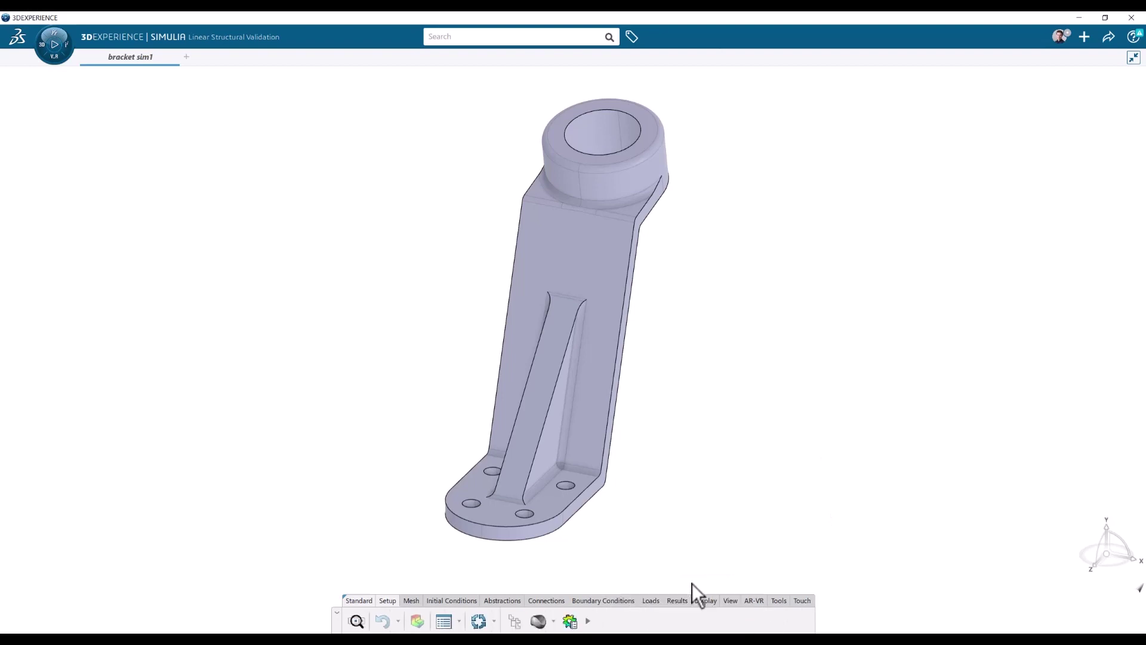
right_click(539, 624)
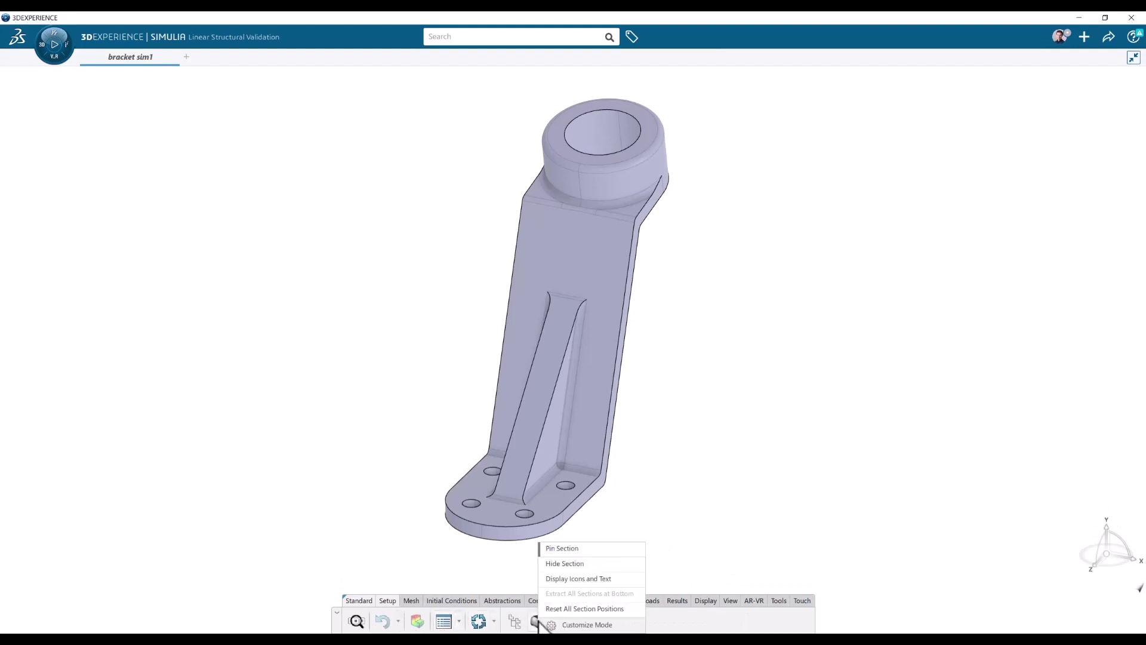
click(624, 579)
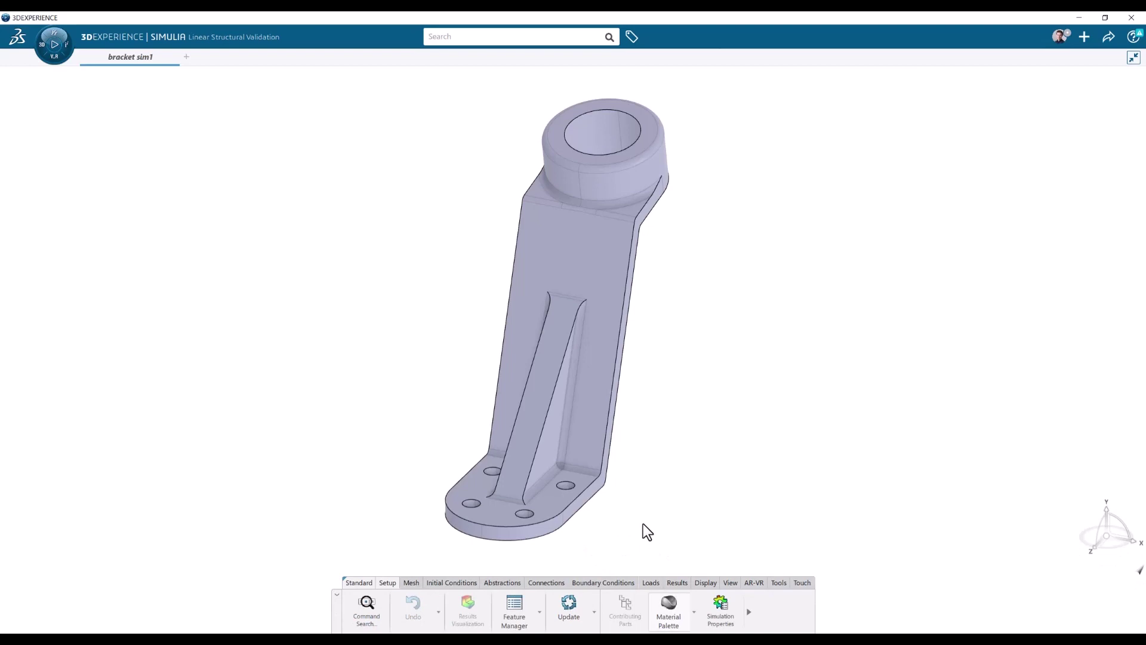
click(660, 606)
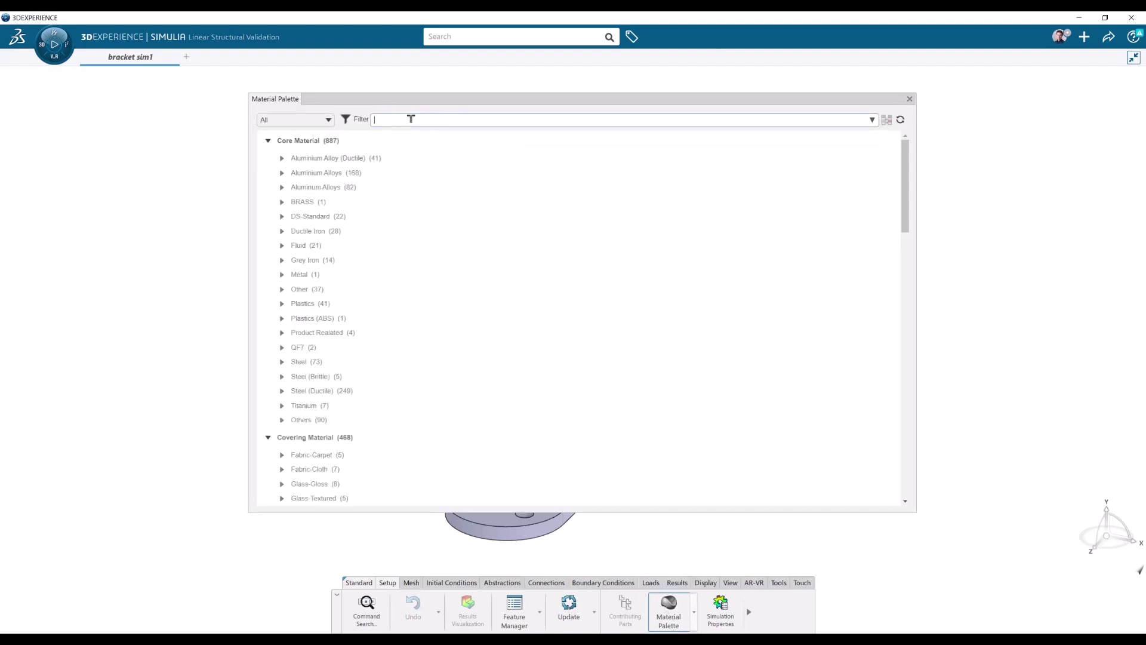
- Filter the material library to Plain Carbon Steel and view its simulation properties
text(pl)
key(BackSpace)
key(BackSpace)
key(BackSpace)
key(BackSpace)
key(BackSpace)
text(Plain Carbon Steel)
key(Return)
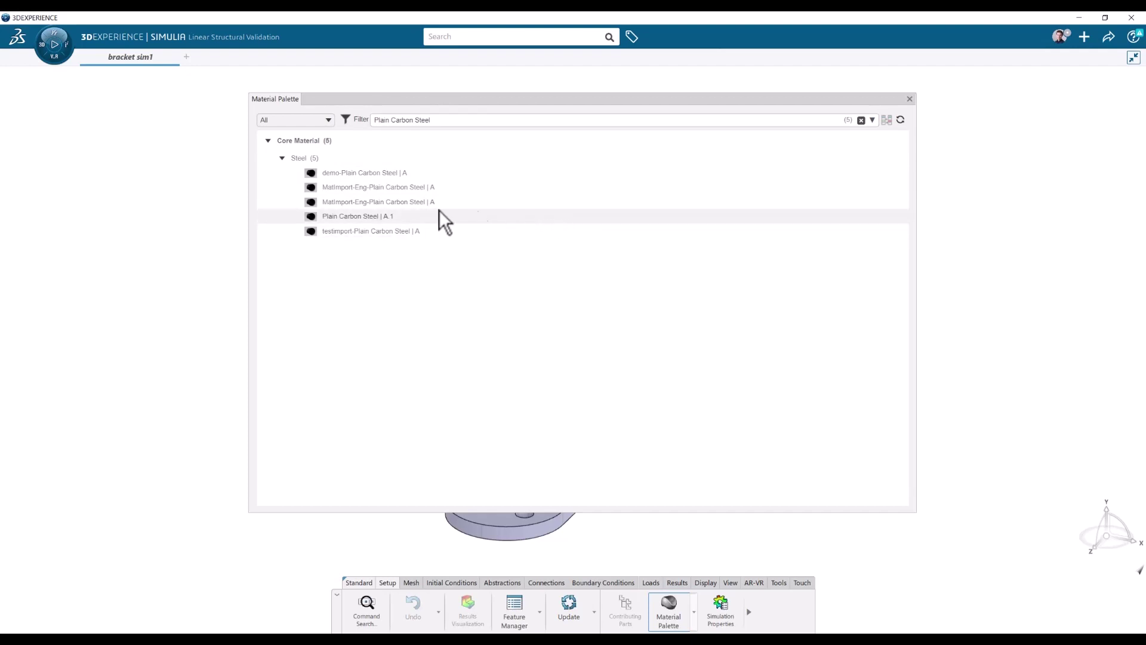
click(394, 201)
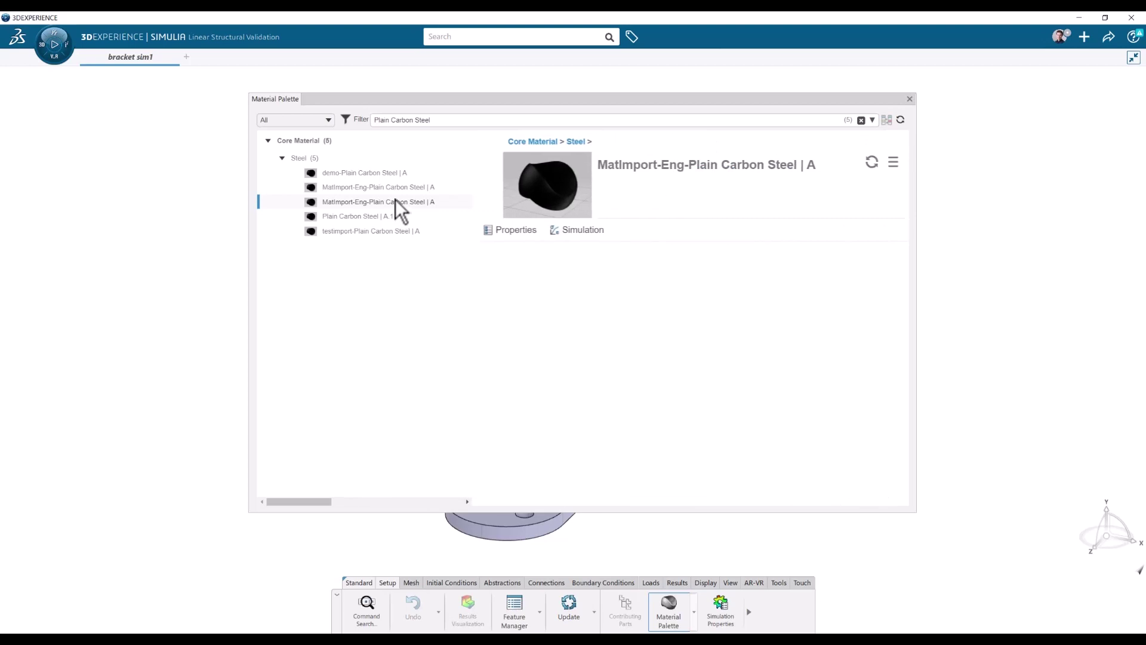
click(584, 232)
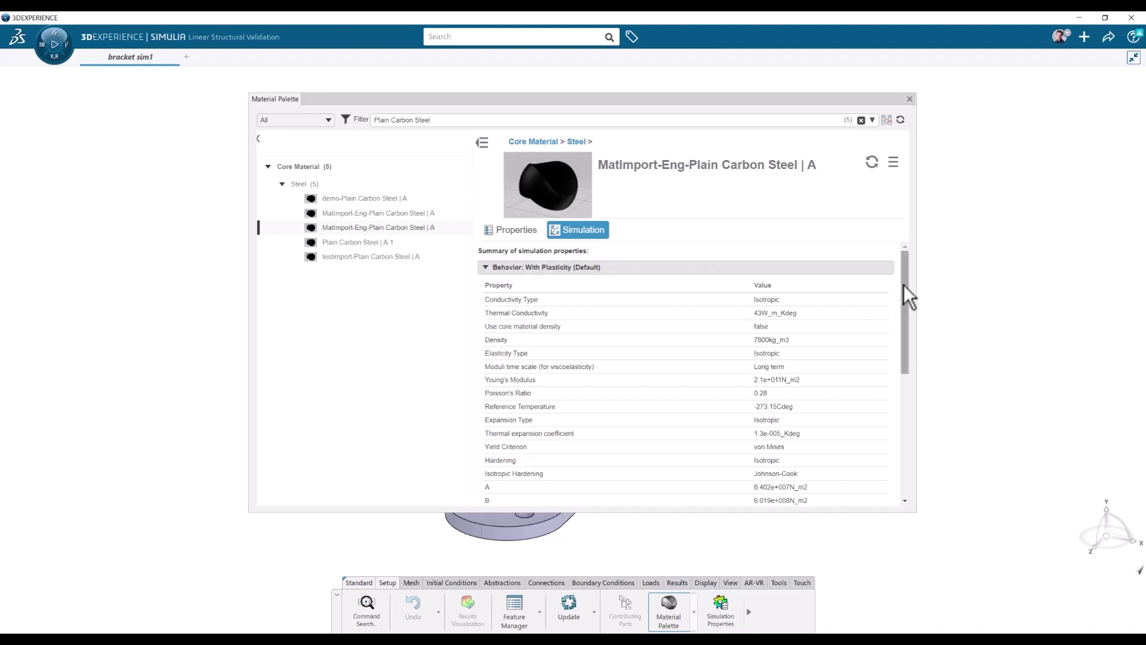
mouse_move(903, 284)
mouse_down()
mouse_move(904, 326)
mouse_move(905, 304)
mouse_up()
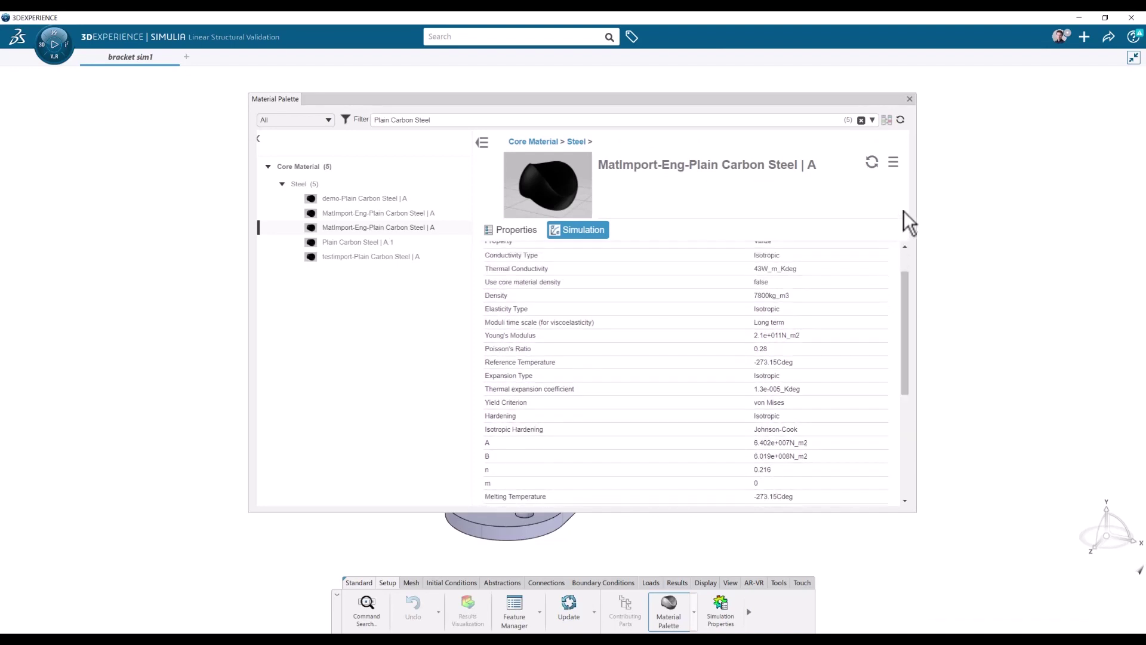
- Apply MatImport-Eng Plain Carbon Steel to the bracket and close the Material Palette
click(894, 162)
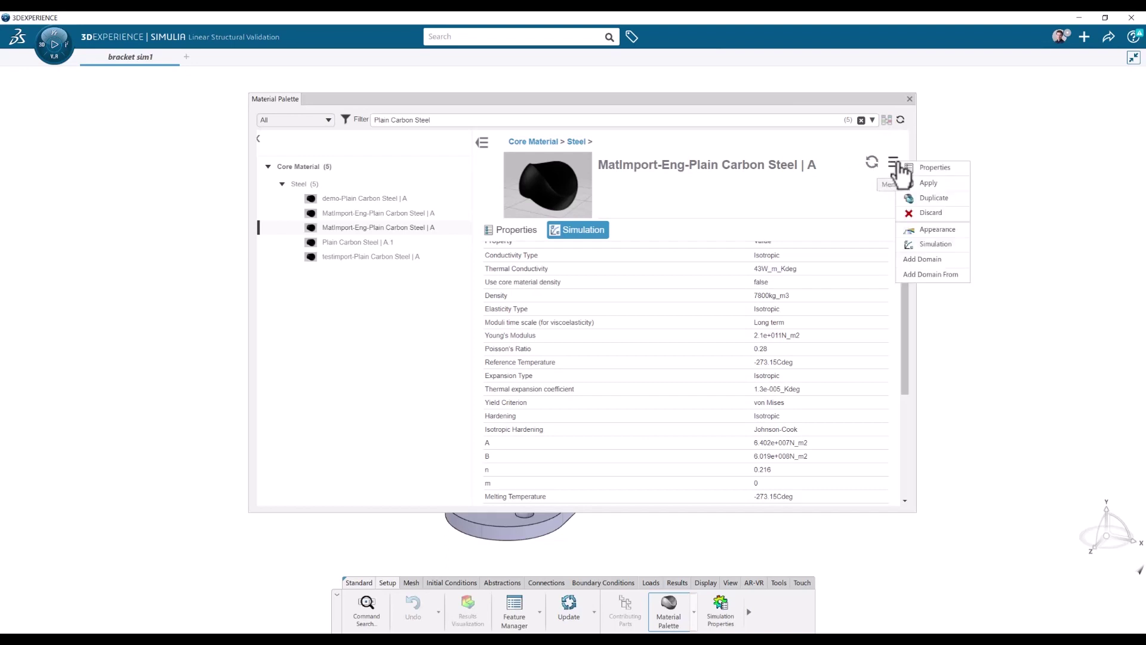
click(932, 182)
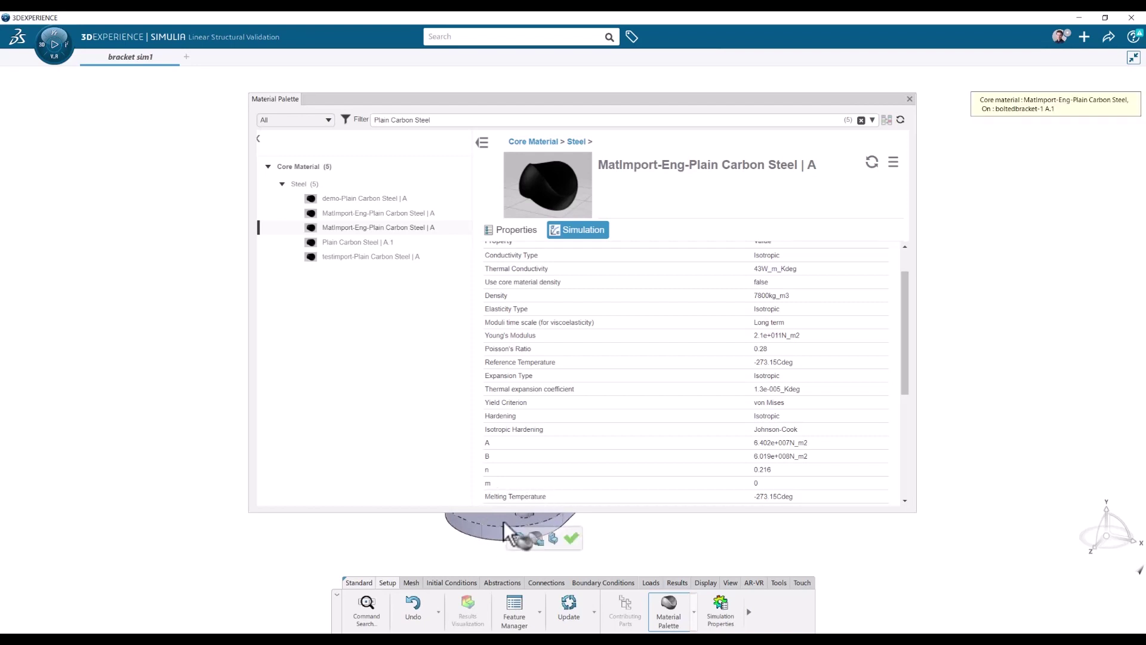
click(570, 538)
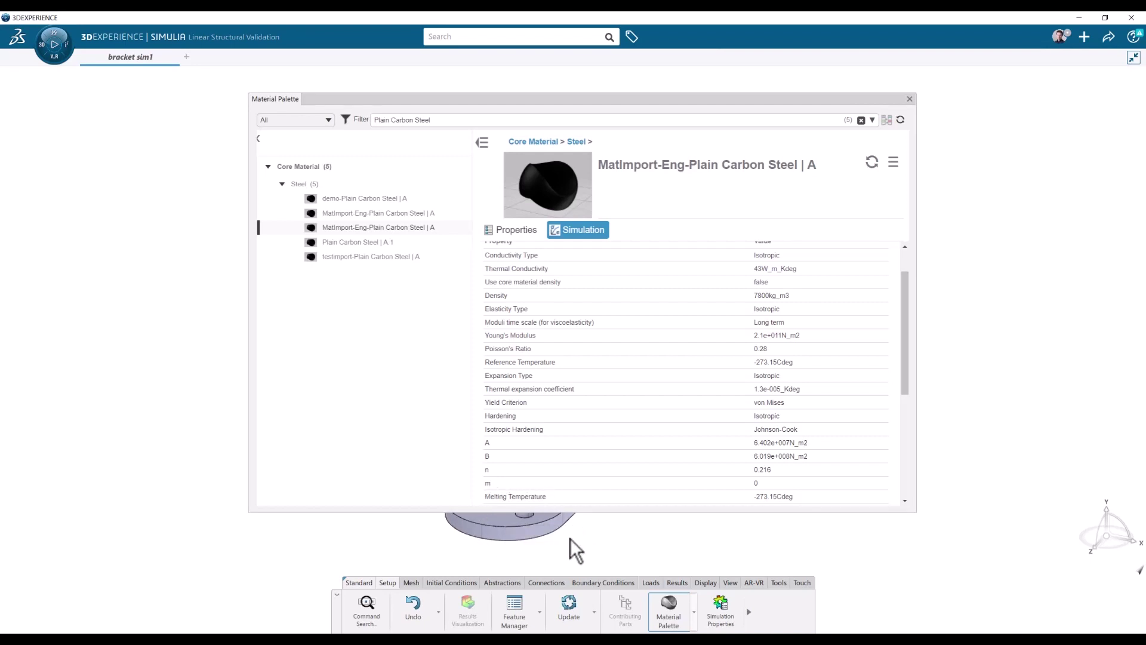
click(910, 99)
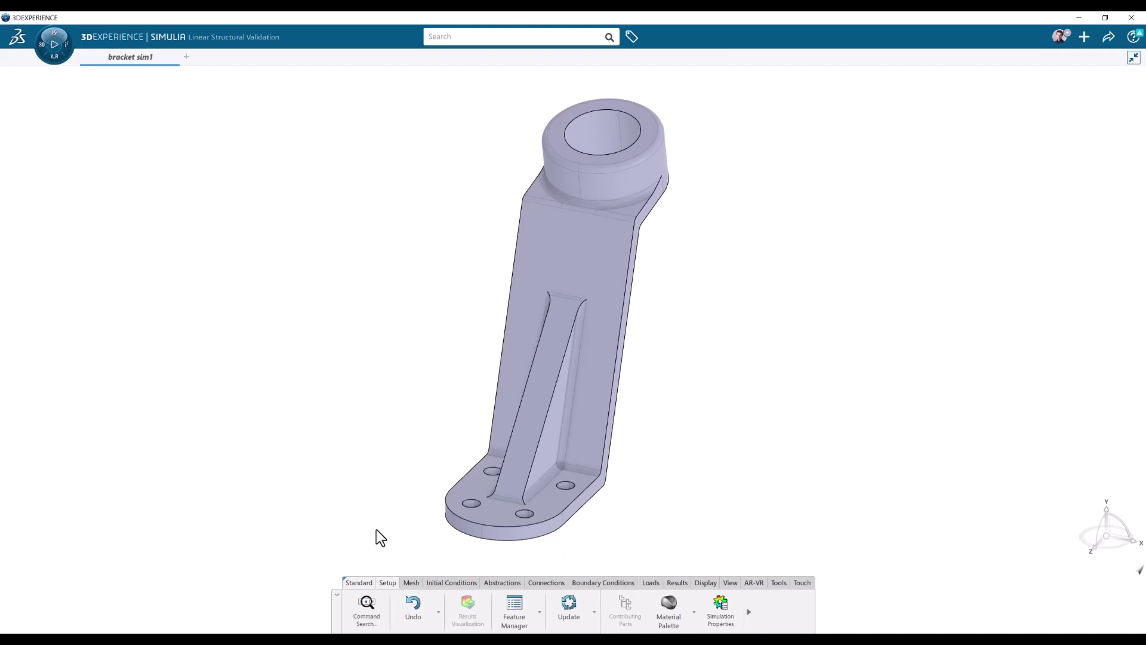
- Generate the bracket mesh with 4.614 mm element size and 8 elements per hole
click(411, 583)
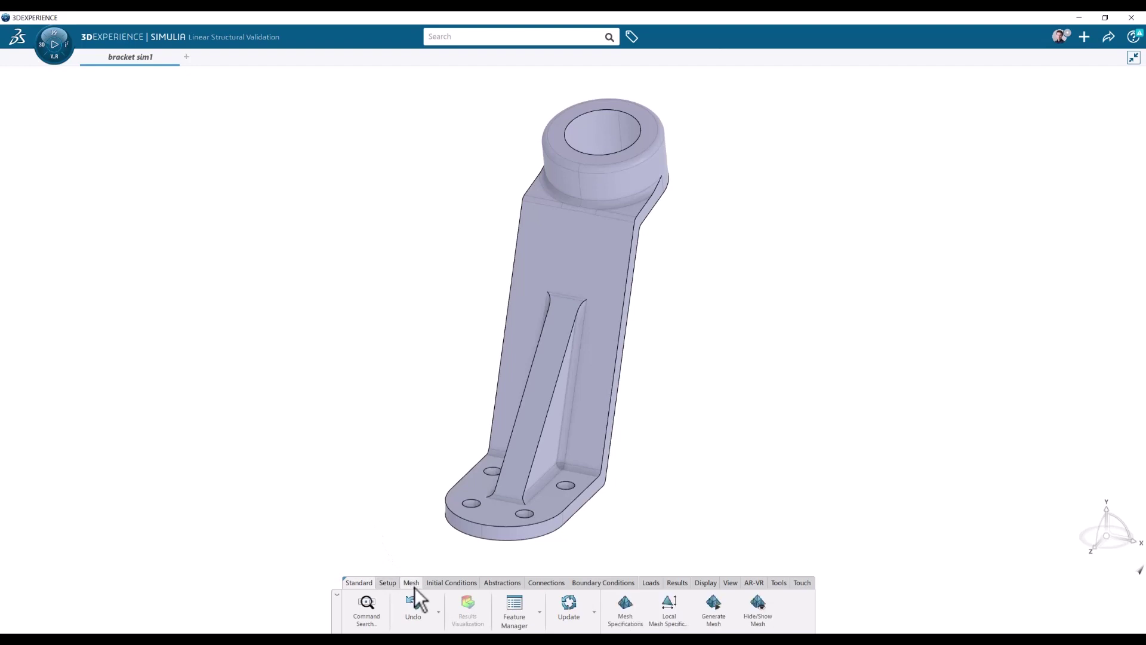
click(626, 610)
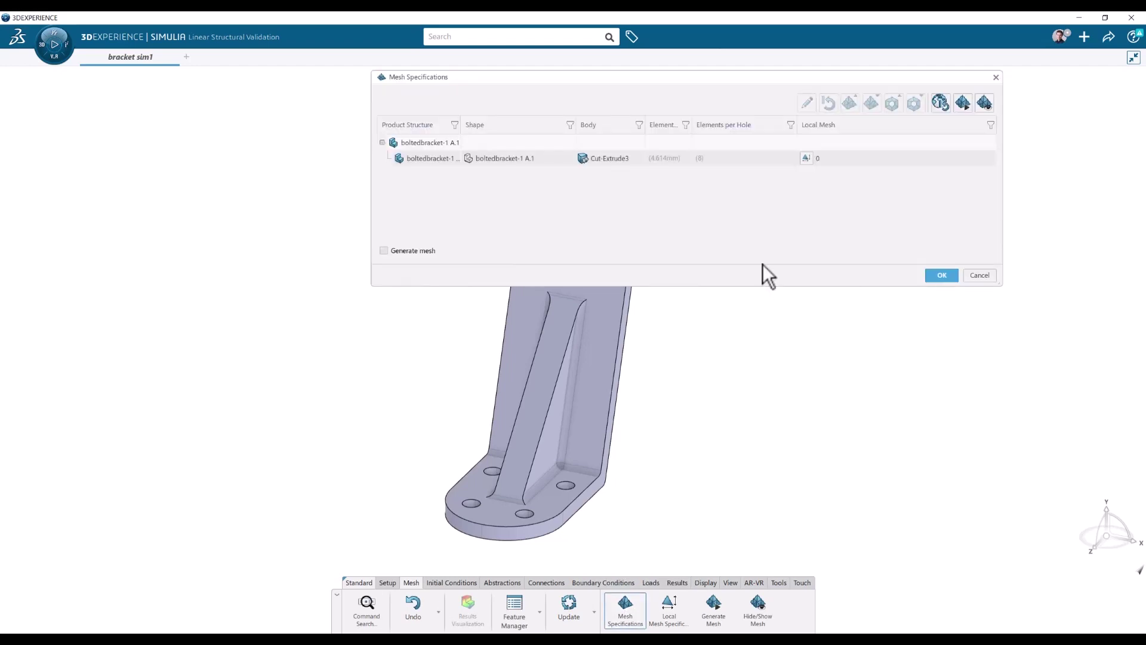
drag(704, 86, 686, 84)
click(650, 154)
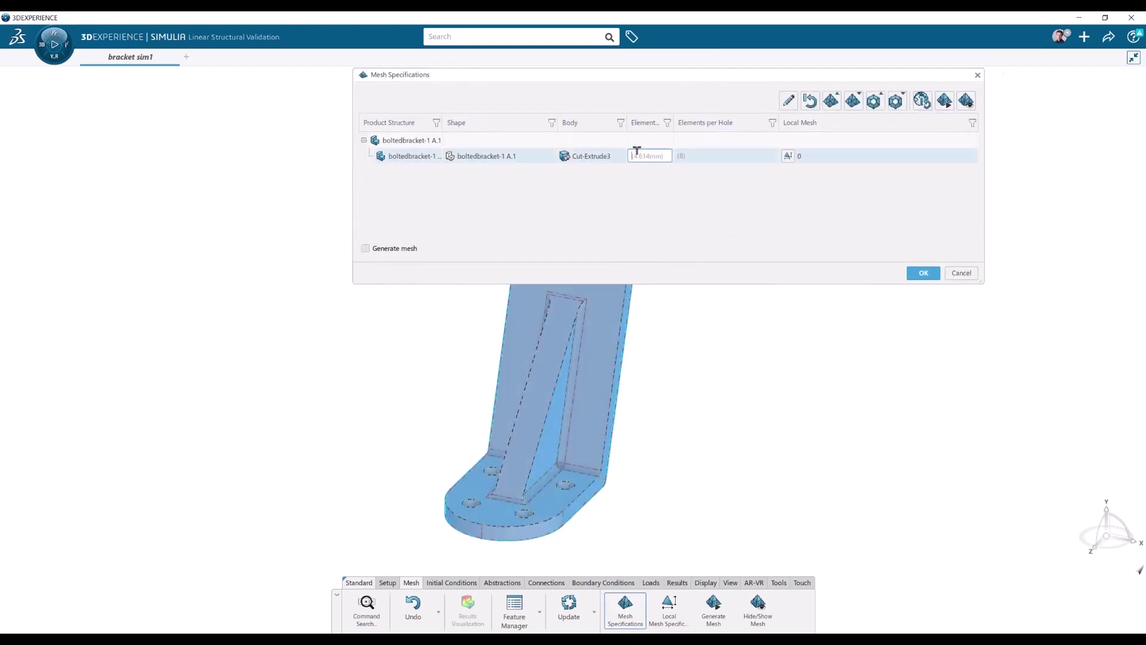
click(692, 153)
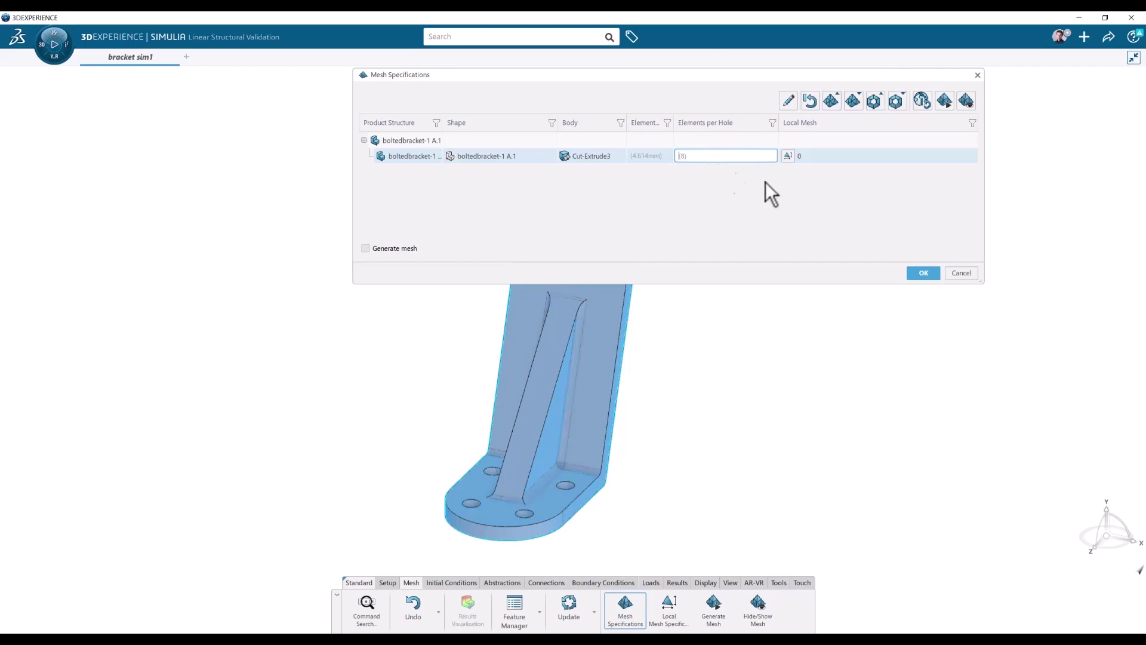
click(943, 105)
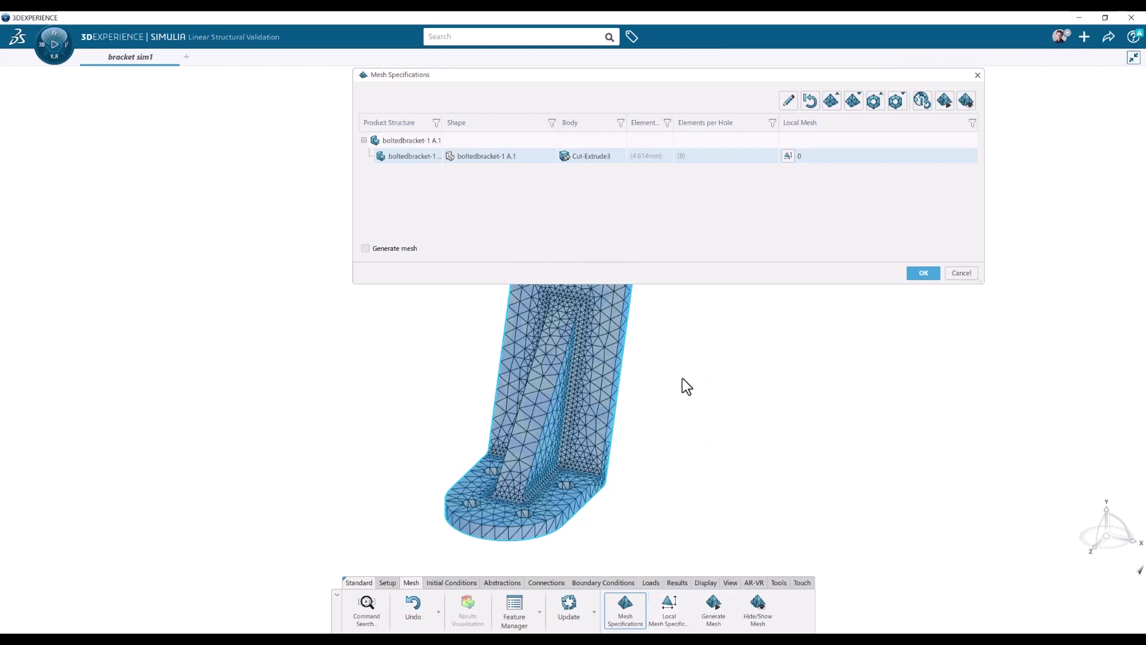
click(923, 273)
middle_drag(776, 373, 772, 420)
- Turn the bracket toward its bolt holes and hide the mesh
click(618, 582)
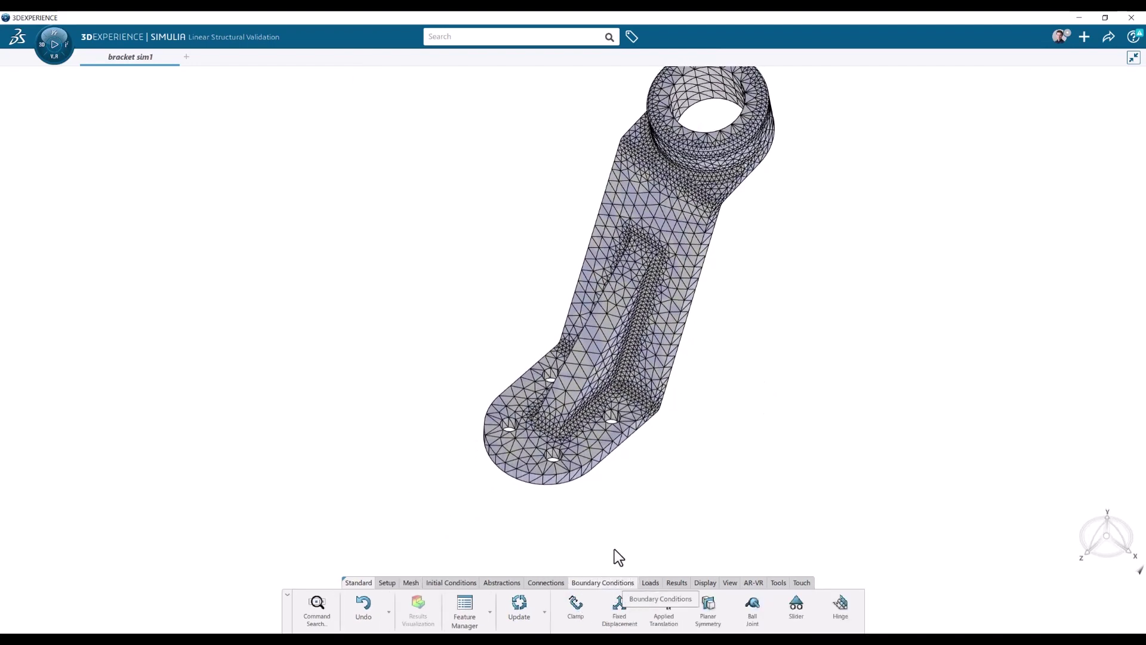
middle_drag(613, 541, 671, 512)
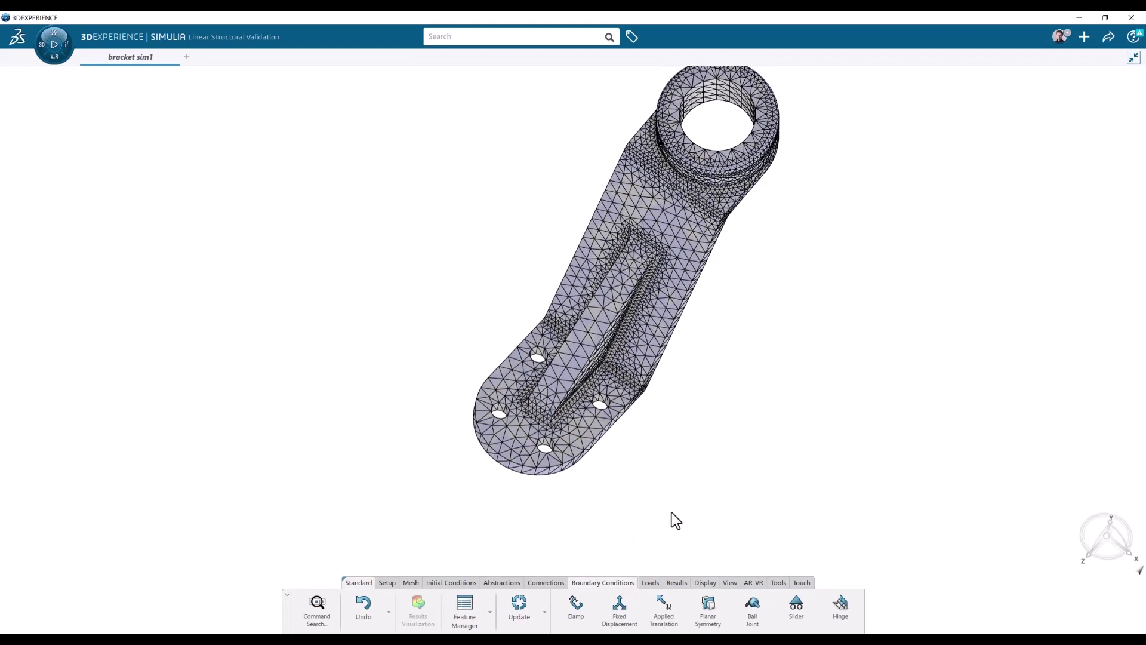
click(847, 607)
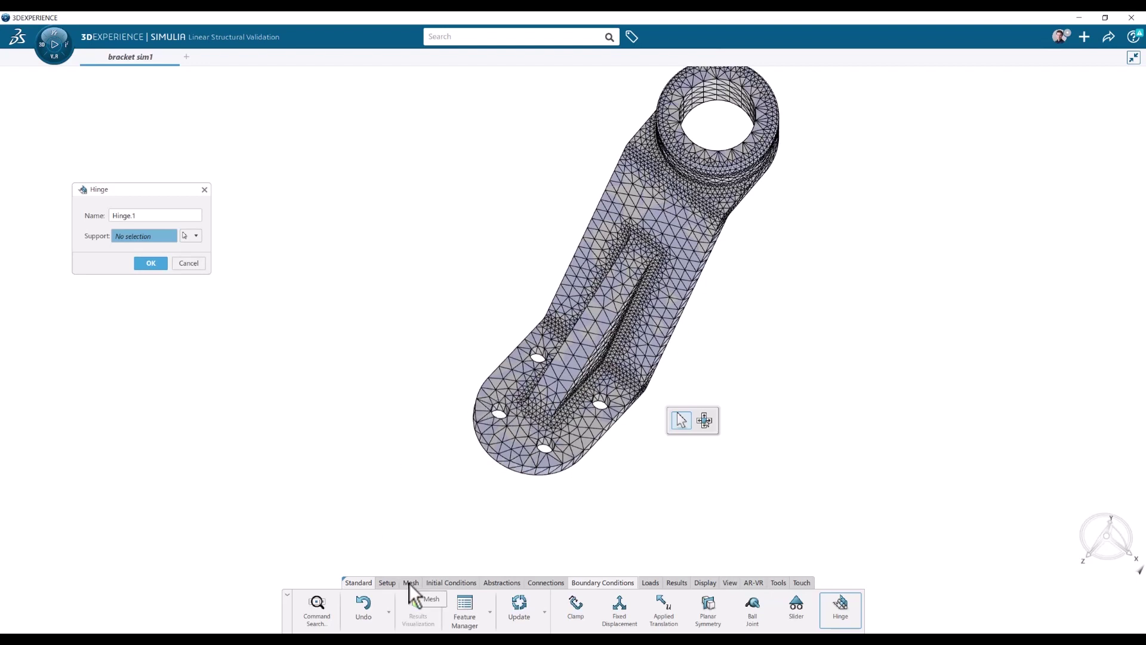
scroll(410, 583, down, 1)
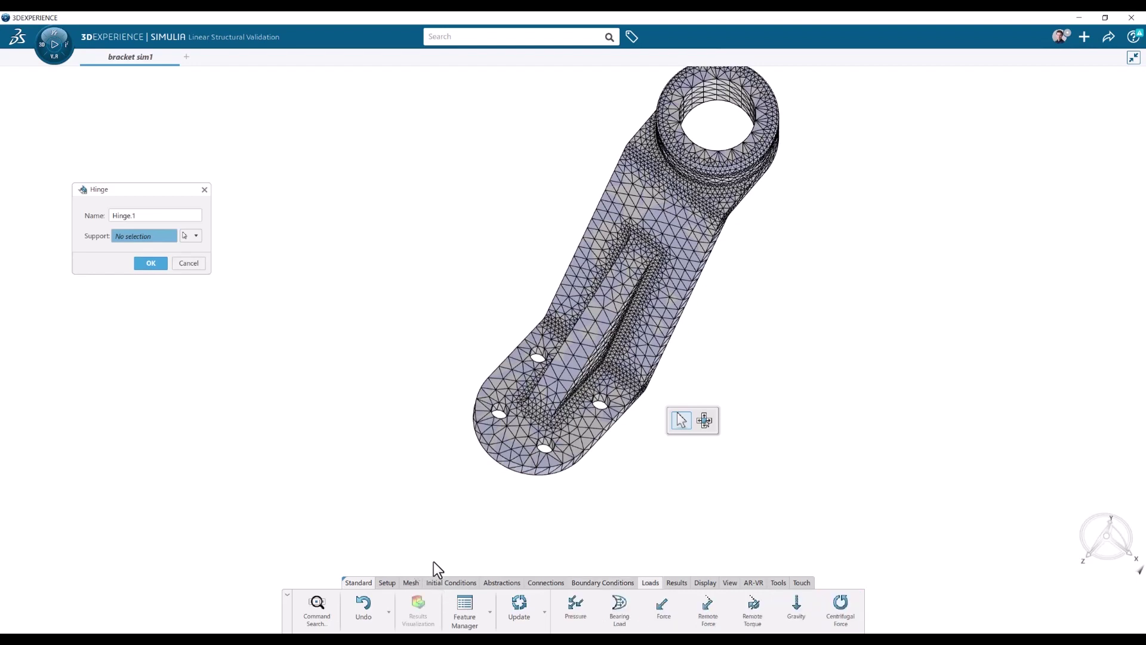
click(409, 582)
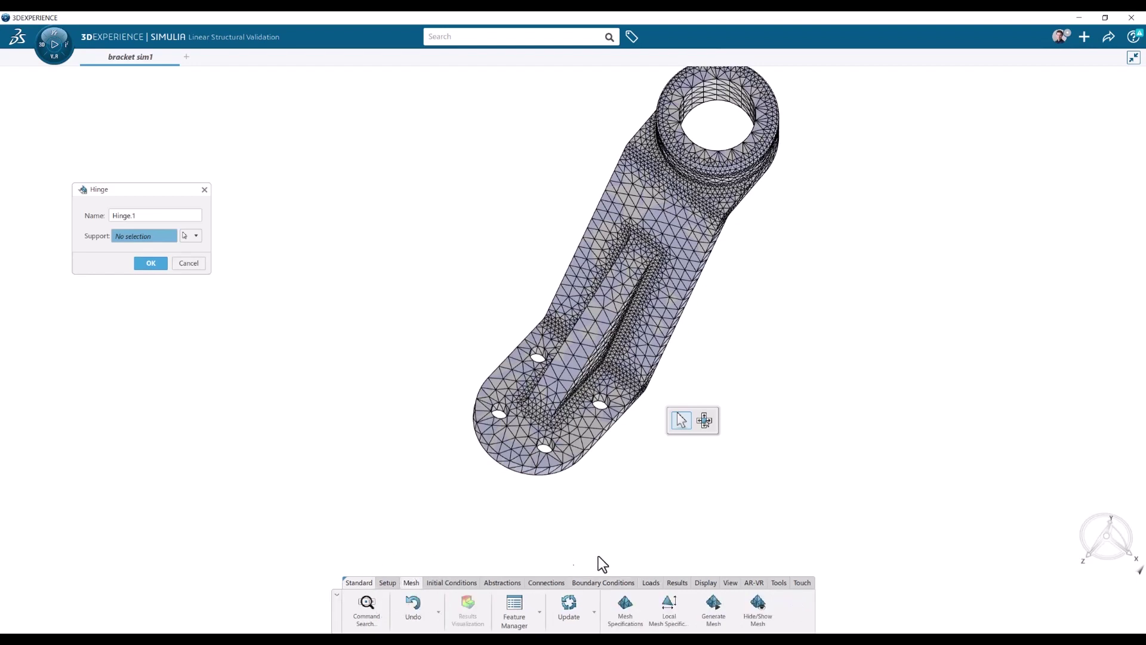
click(763, 622)
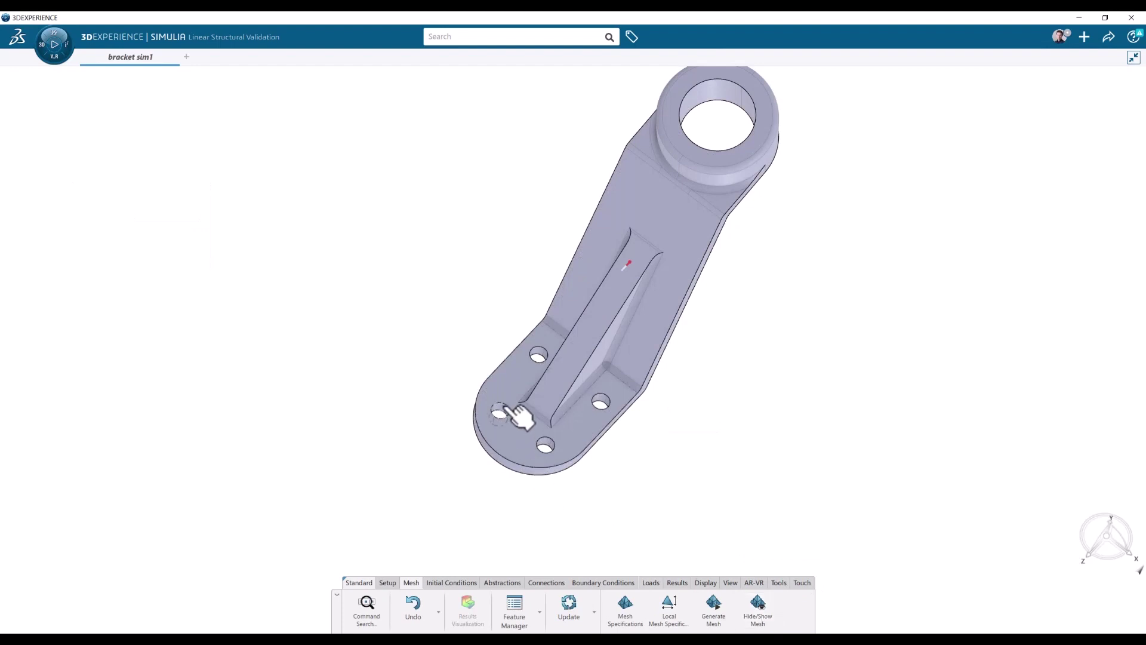
- Create Hinge1 on the lower-left base hole
click(621, 582)
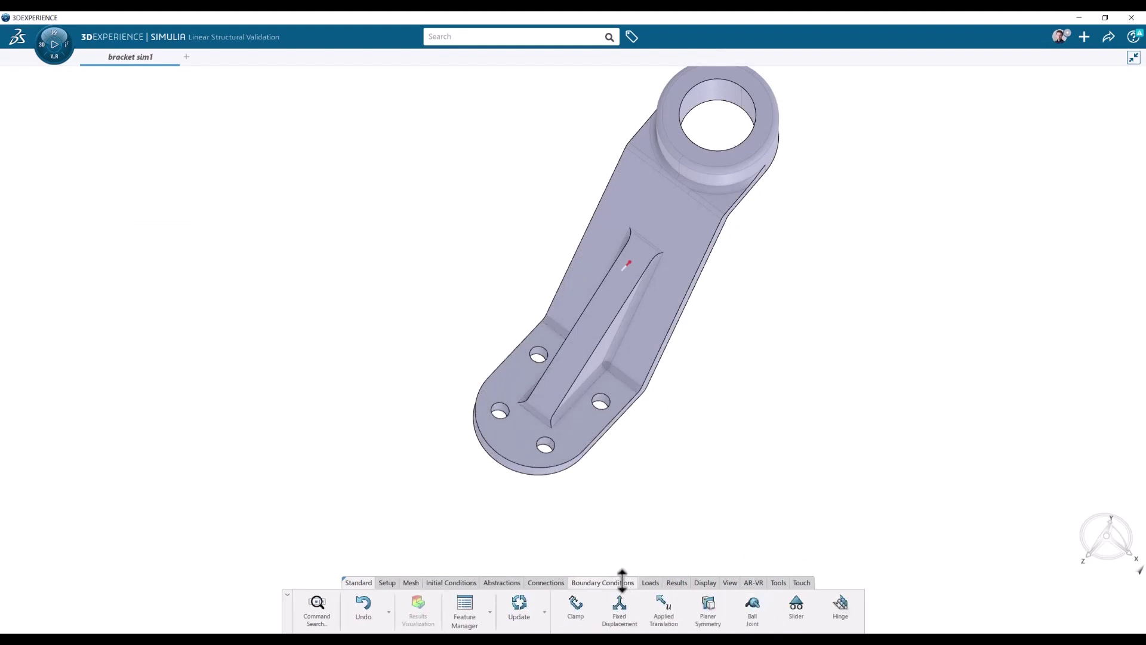
click(841, 615)
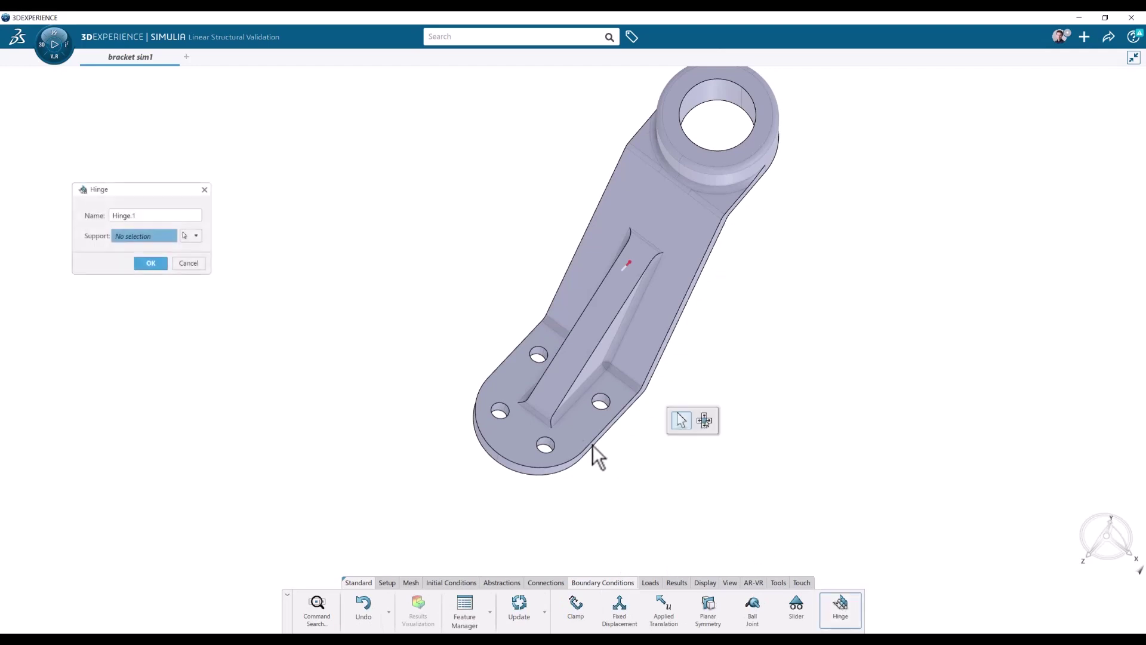
click(502, 410)
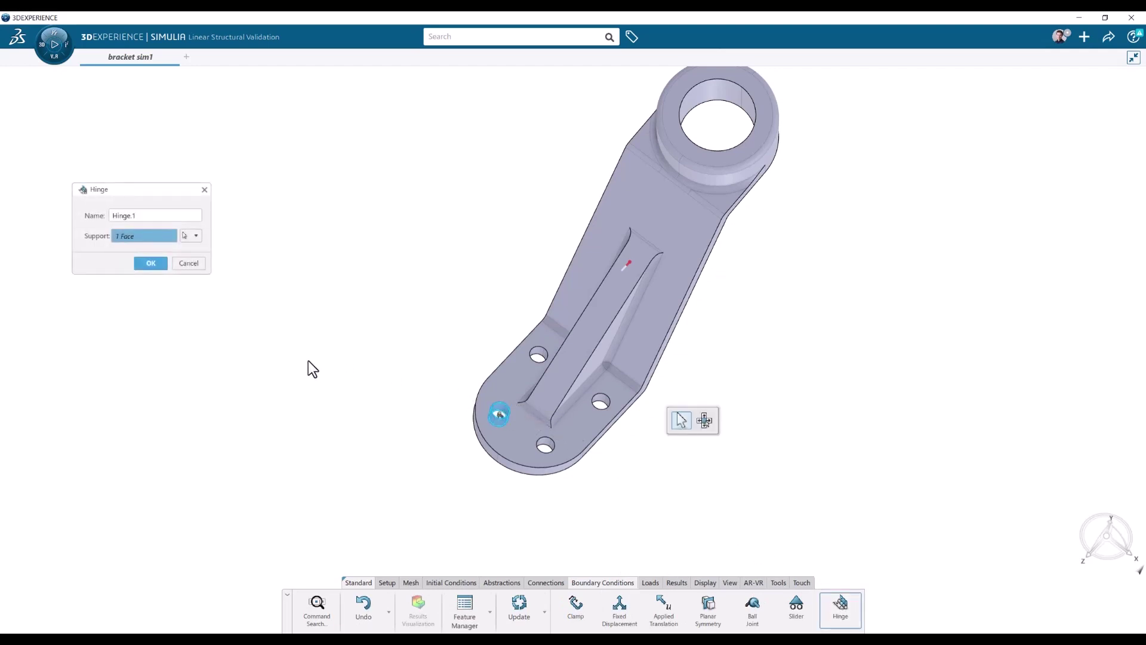
drag(133, 192, 367, 241)
click(384, 313)
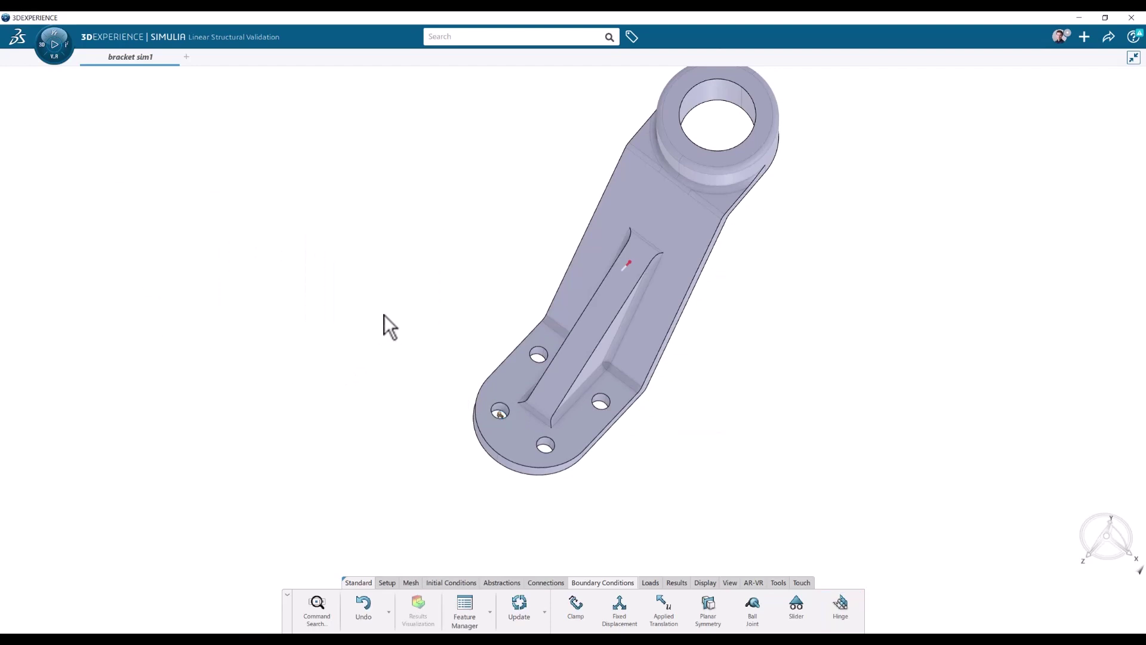
- Add Hinge2 to Hinge4 on the upper, lower-right and bottom holes, then close the Hinge dialog
click(840, 610)
click(539, 356)
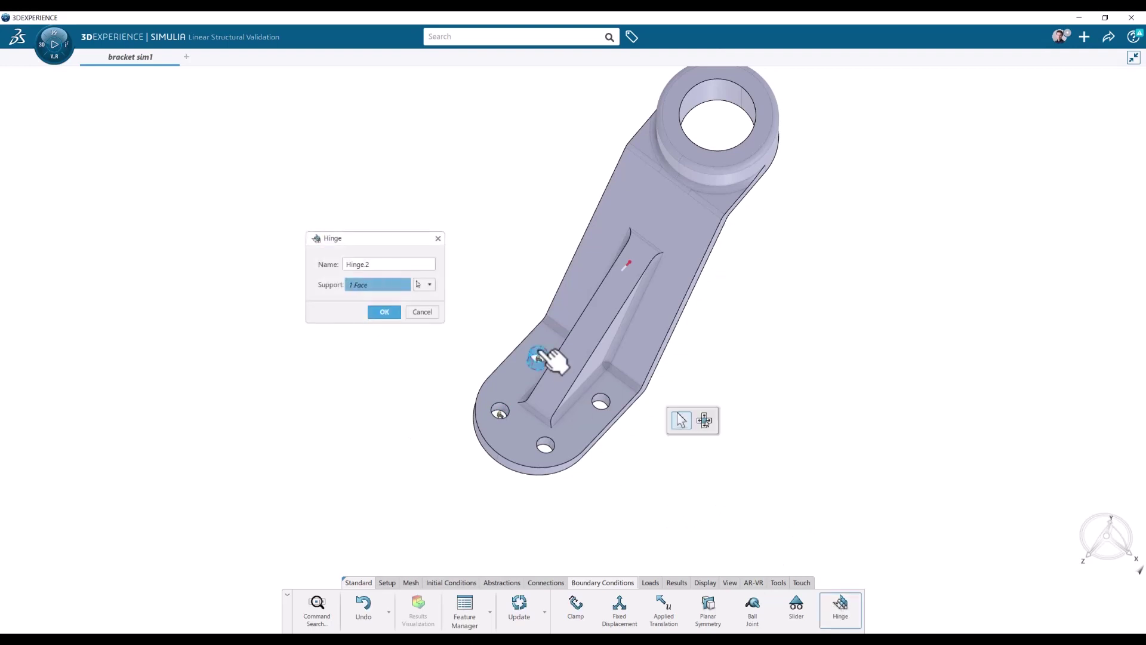
click(389, 310)
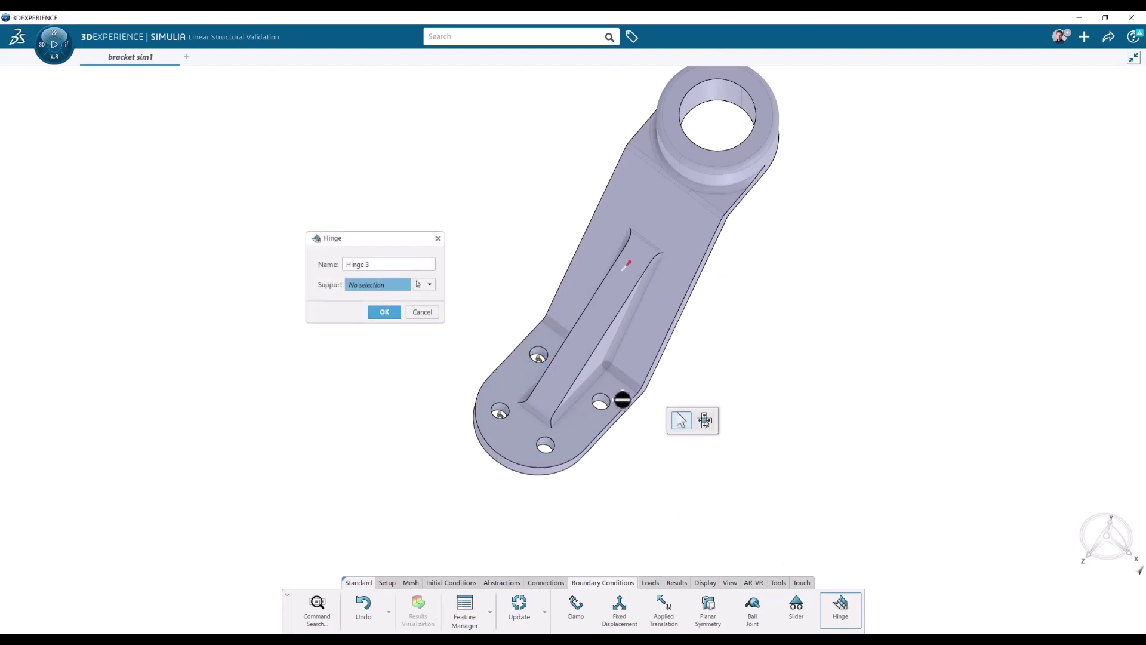
click(600, 404)
click(380, 313)
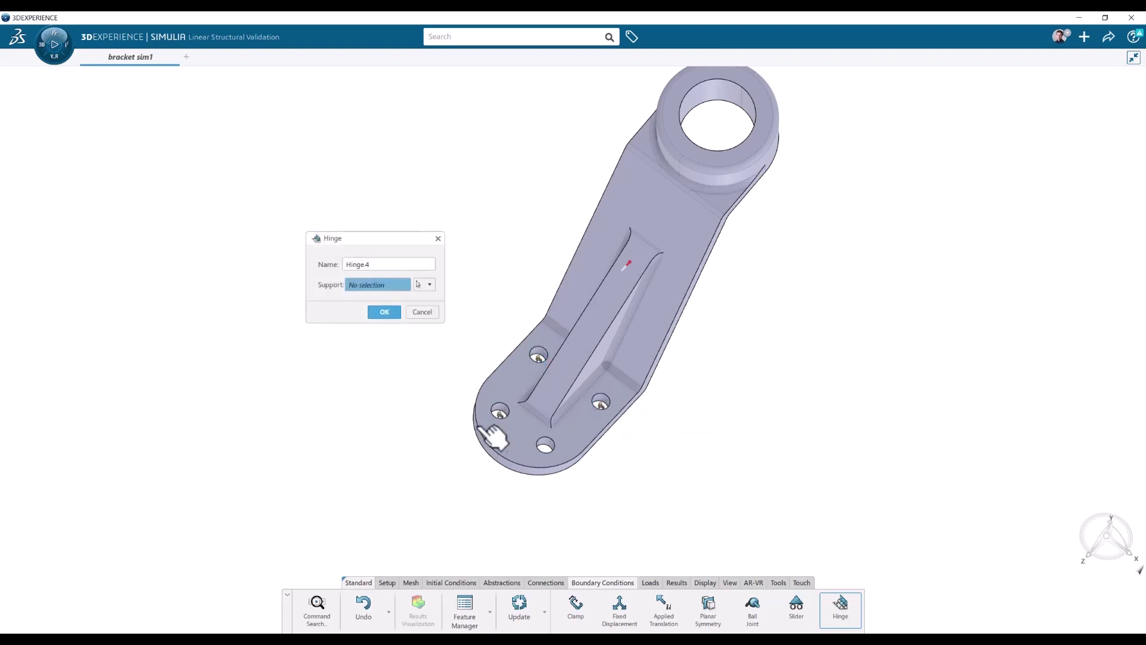
click(545, 446)
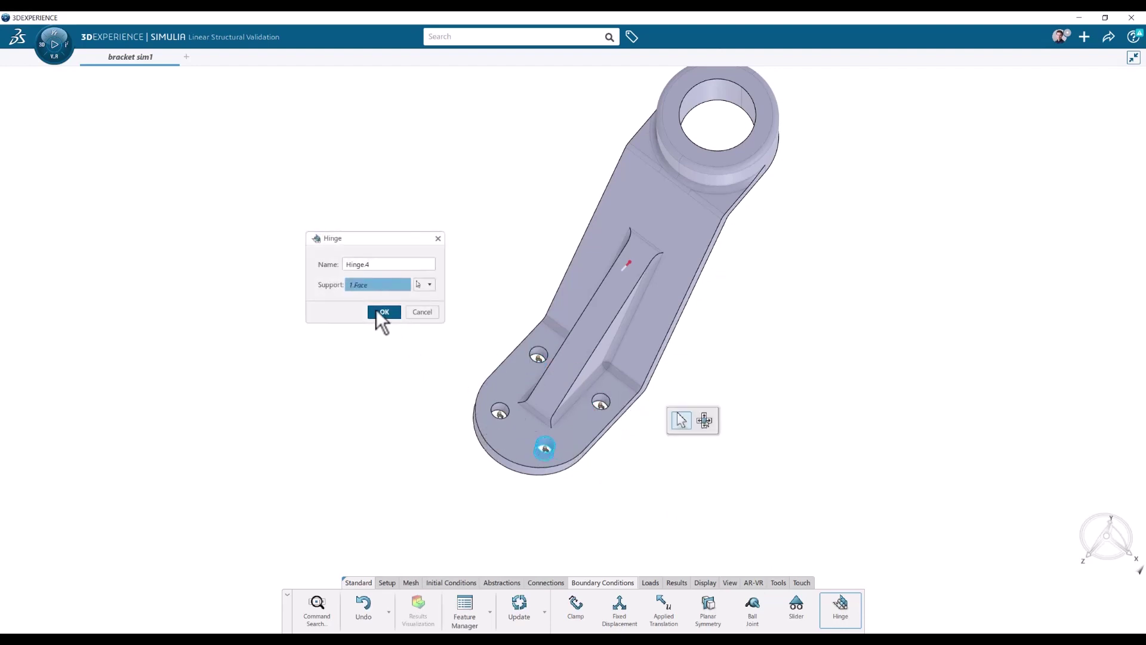
click(380, 313)
click(423, 313)
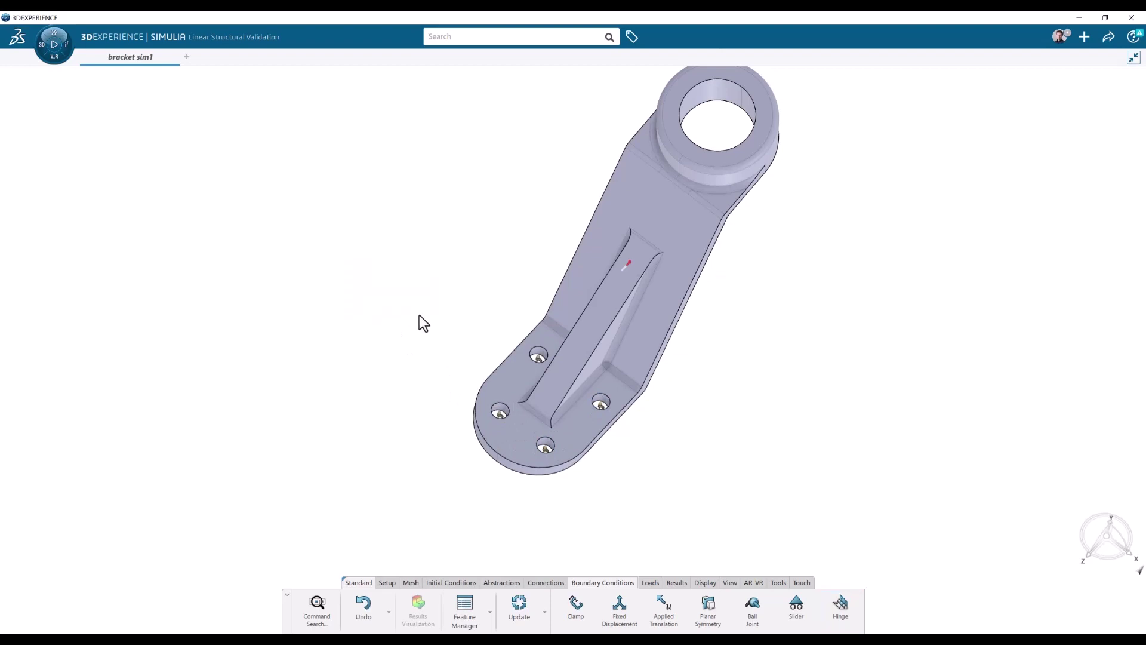
scroll(611, 433, up, 3)
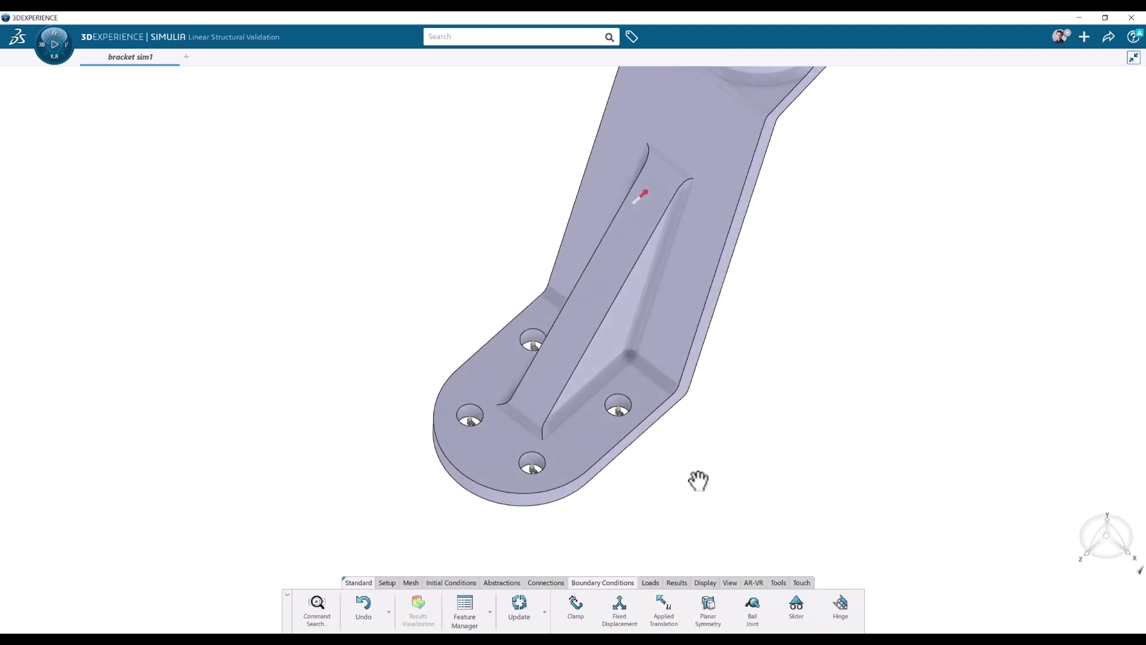
scroll(760, 457, down, 3)
middle_drag(757, 456, 689, 416)
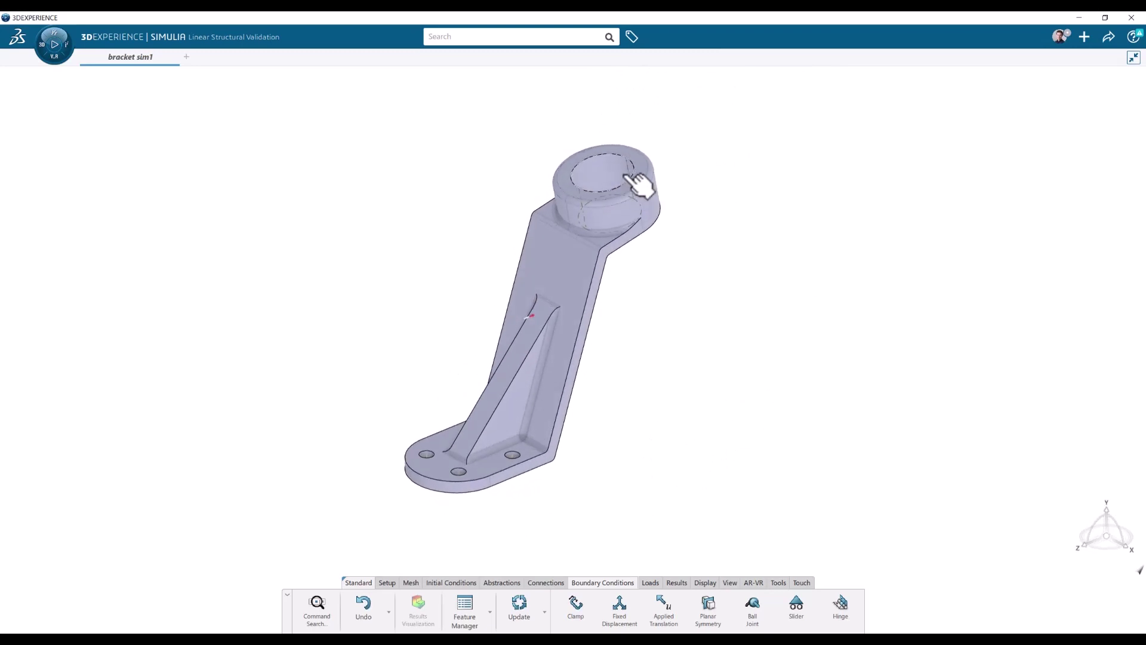
- Open the Remote Force dialog from the Loads commands
click(651, 583)
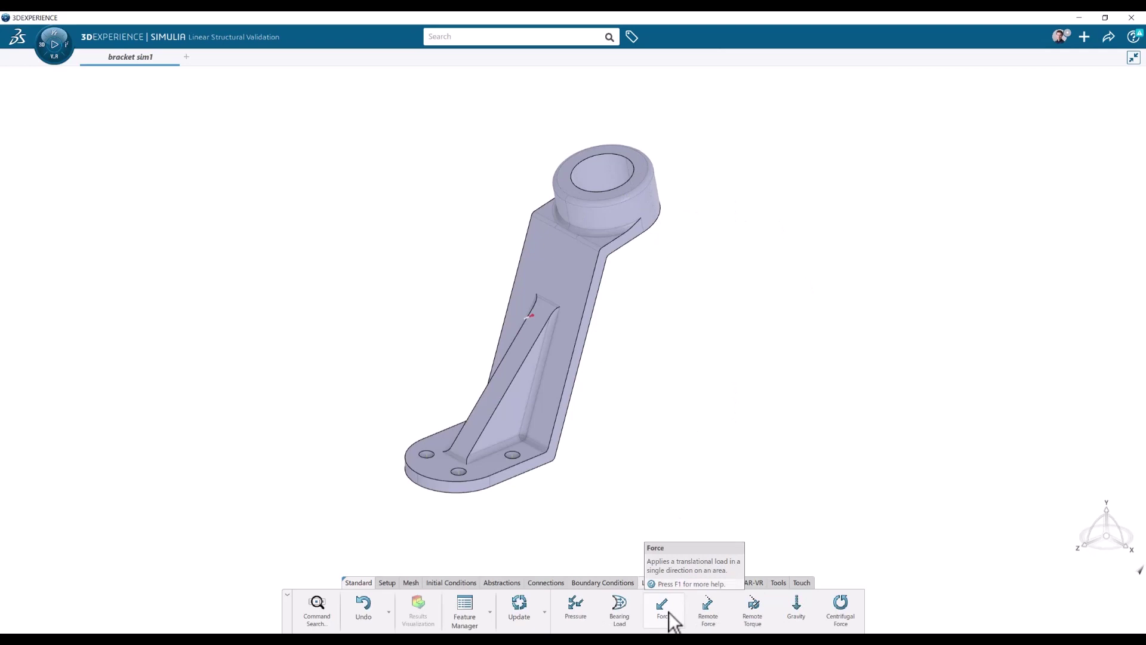
click(711, 616)
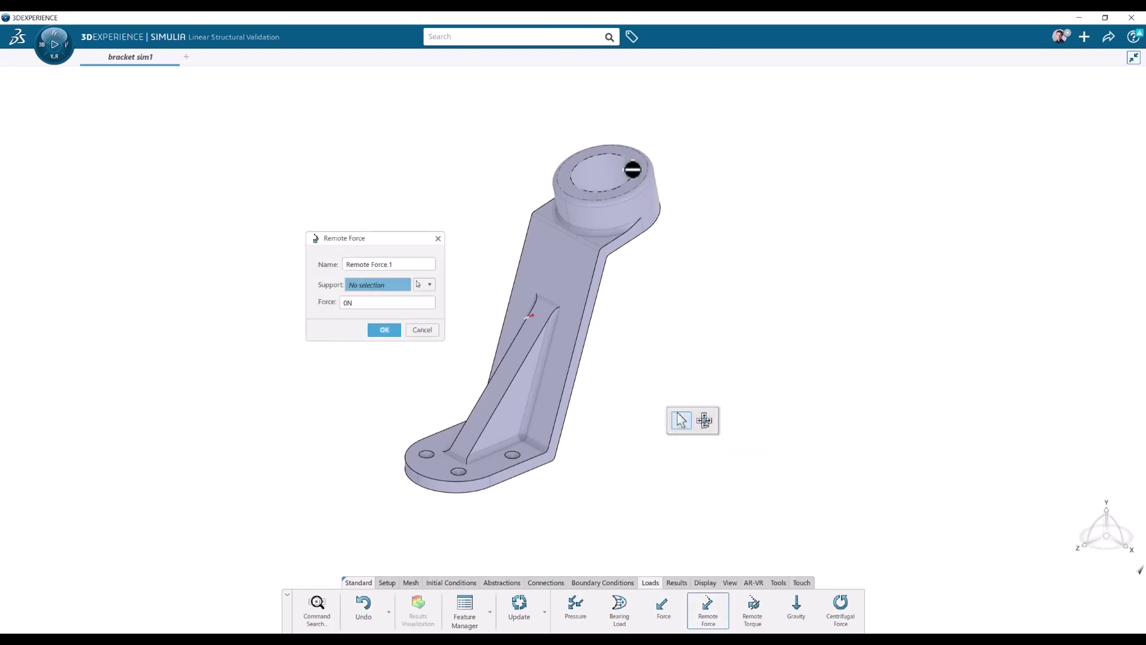
- Select the top hole's inner face as support and align the force triad to it
click(606, 180)
middle_drag(644, 334, 637, 399)
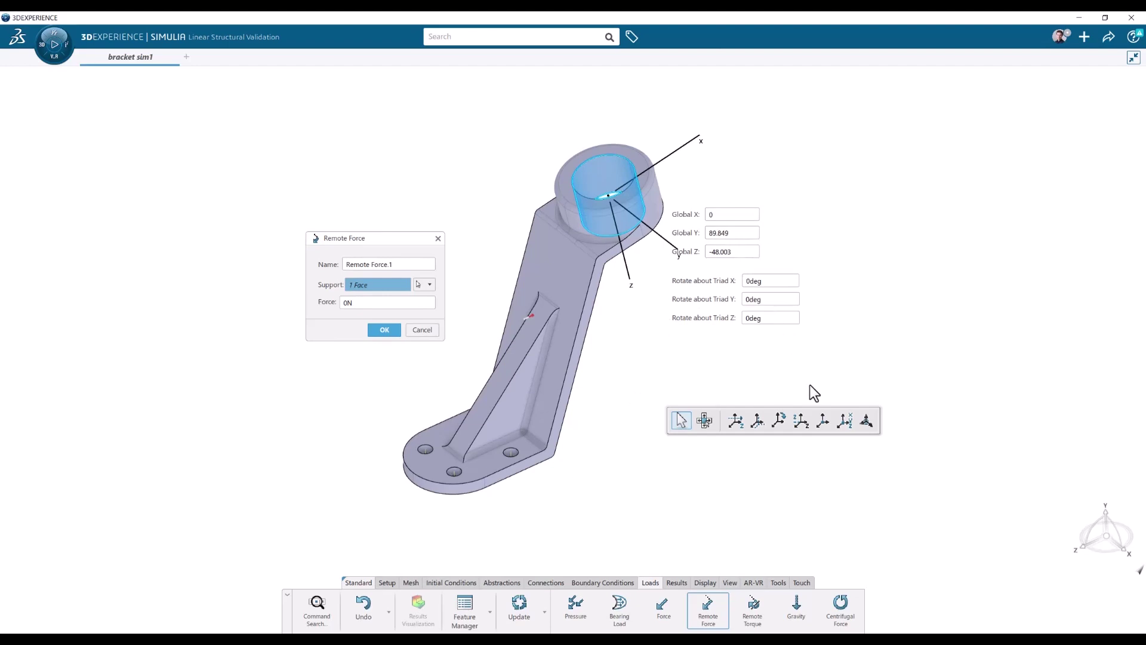
click(839, 417)
click(839, 417)
middle_drag(638, 334, 706, 306)
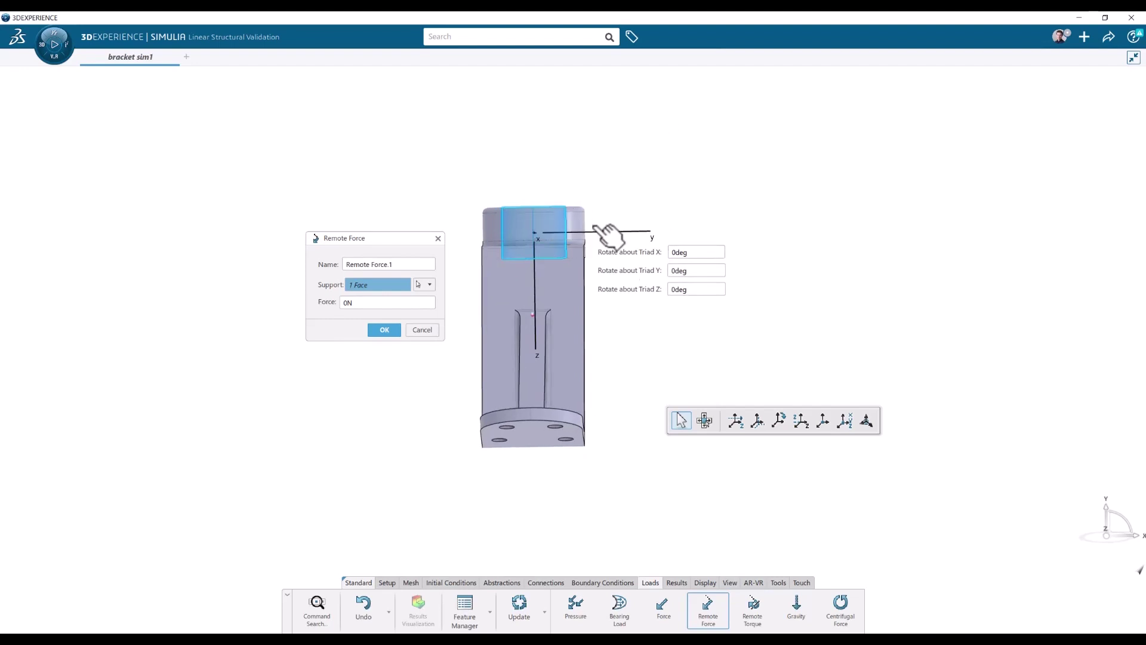
middle_drag(607, 227, 746, 357)
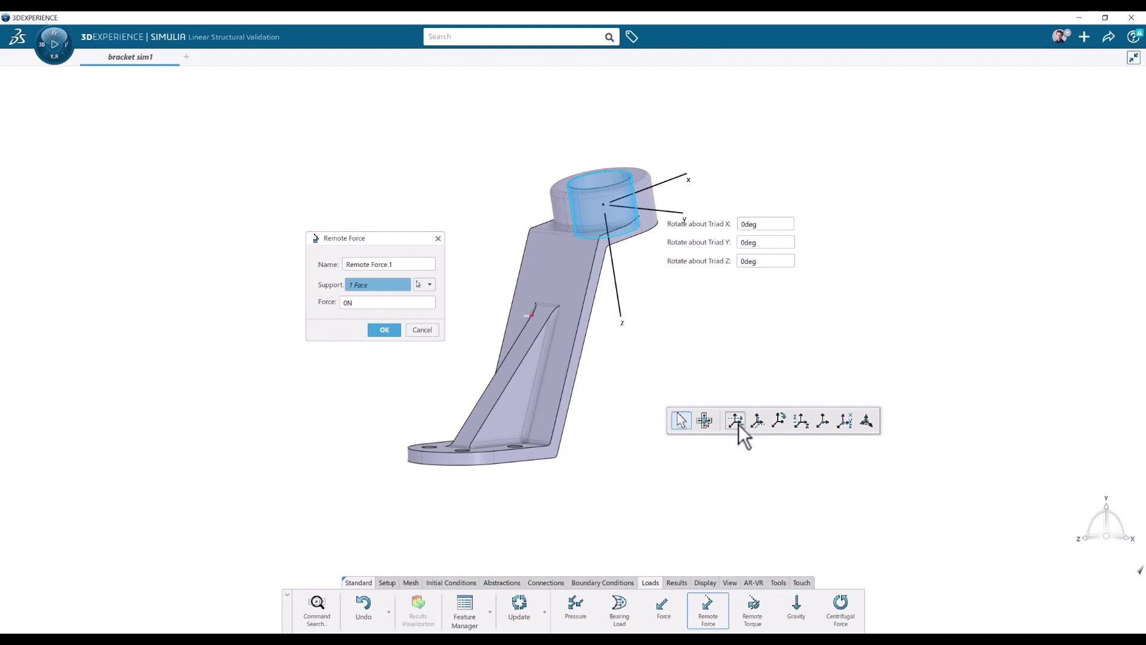
click(758, 420)
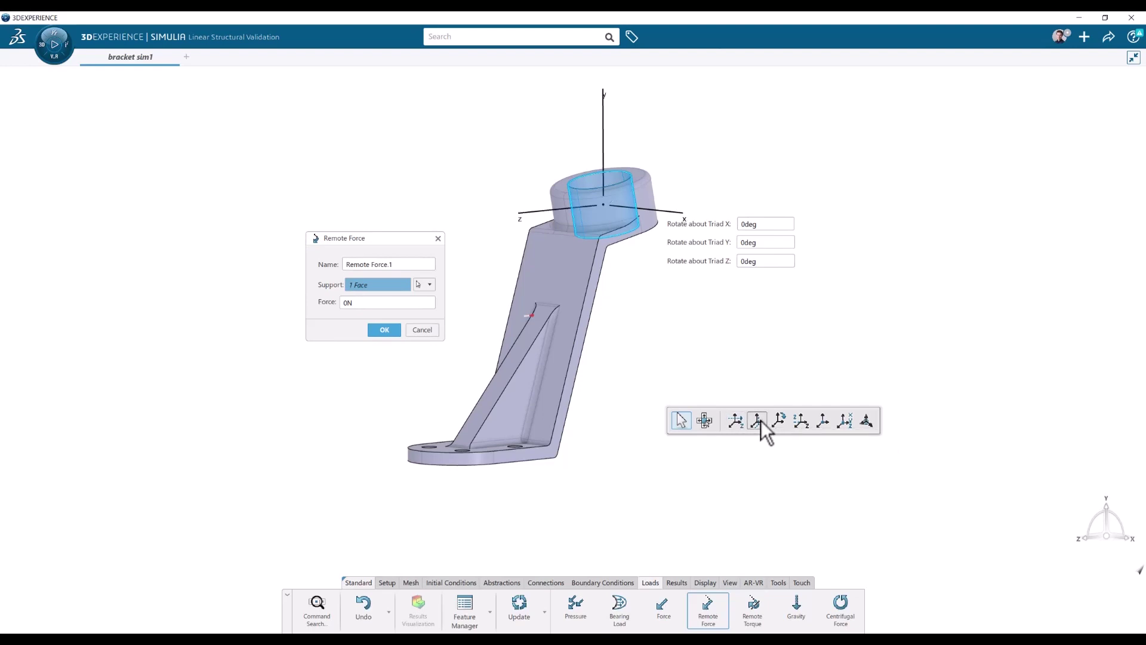
middle_drag(698, 334, 688, 363)
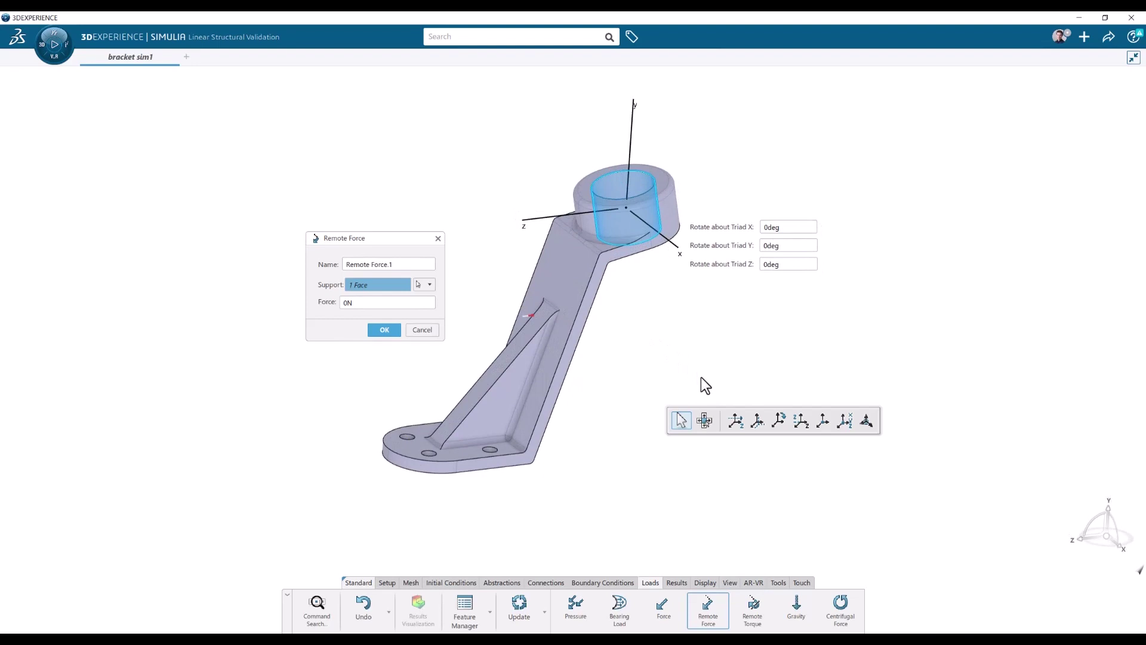
click(736, 426)
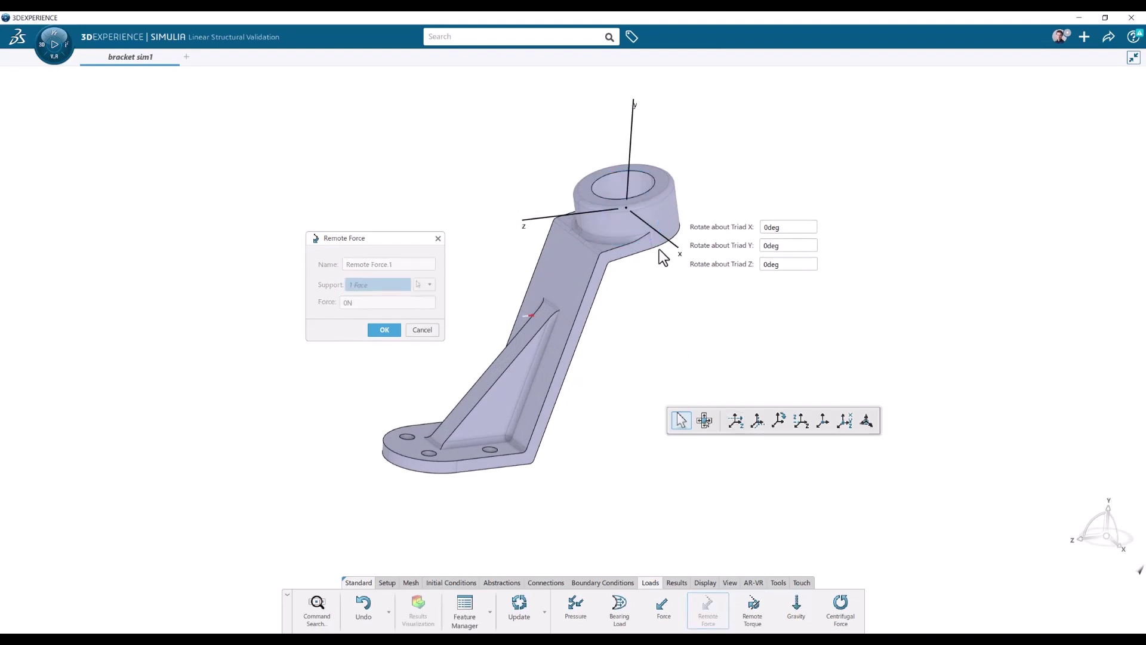
click(625, 197)
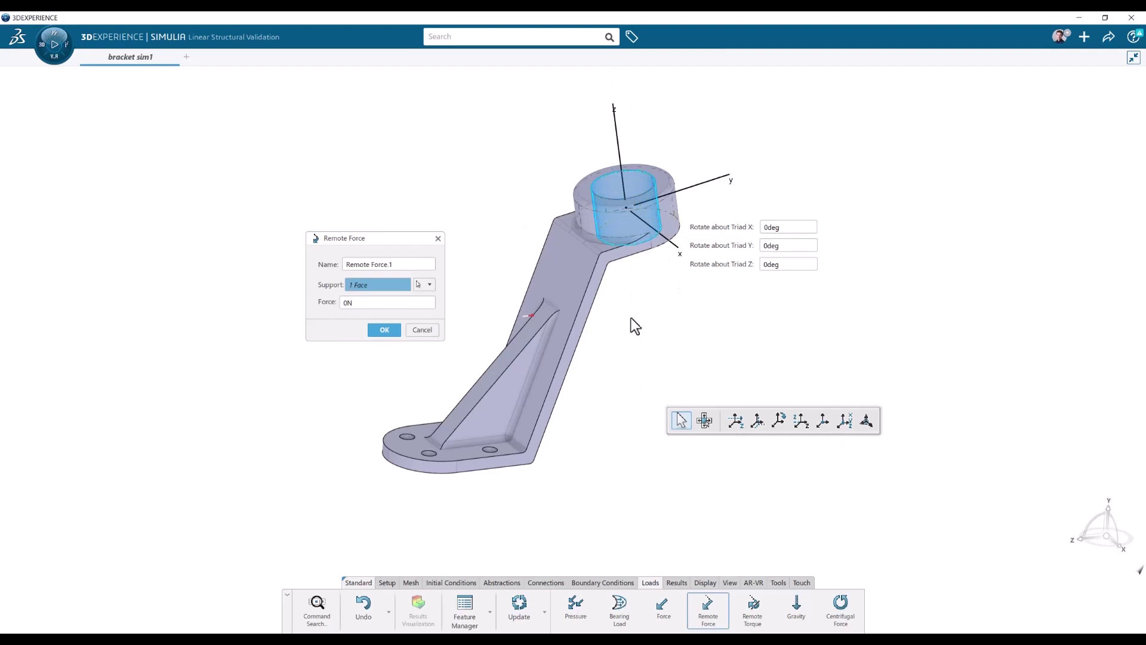
- Rotate the triad 45° about Y and set the remote force to 500 N
middle_drag(631, 325, 706, 129)
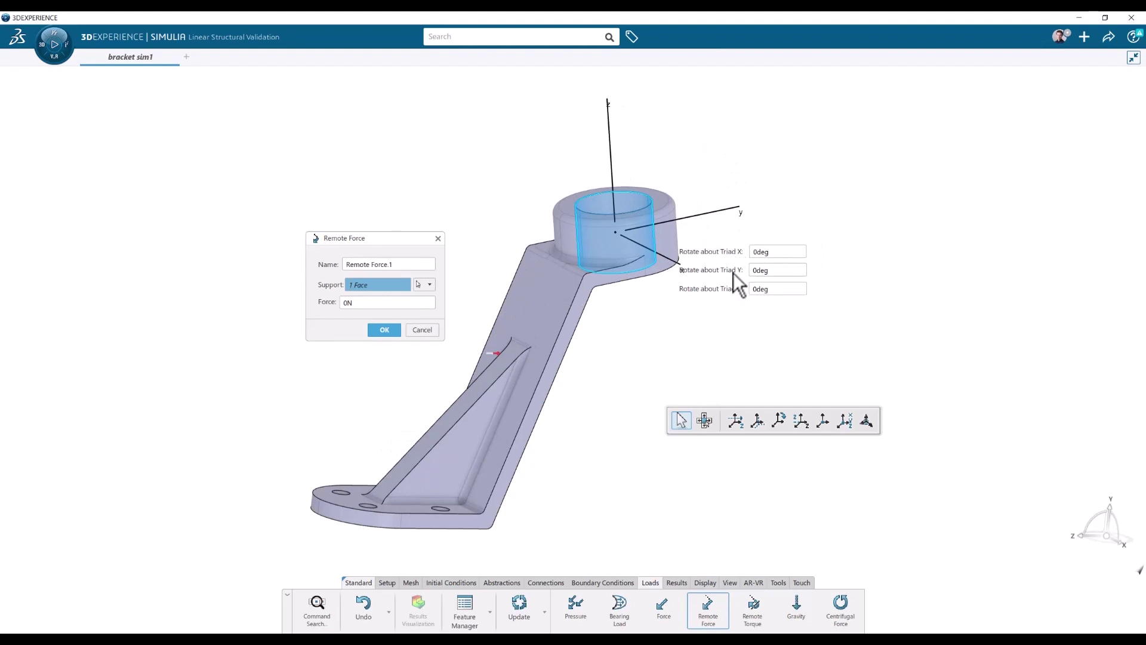
click(785, 418)
click(785, 421)
click(783, 422)
click(783, 422)
click(777, 270)
key(Return)
middle_drag(709, 342, 756, 348)
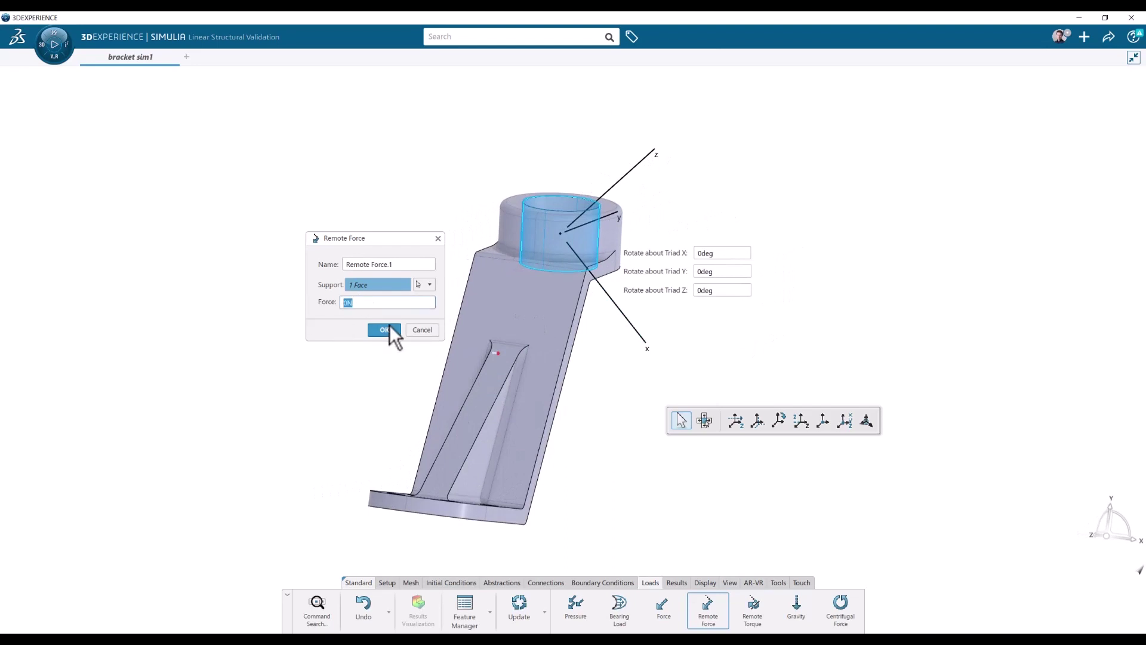
text(500)
click(388, 331)
middle_drag(440, 360, 792, 393)
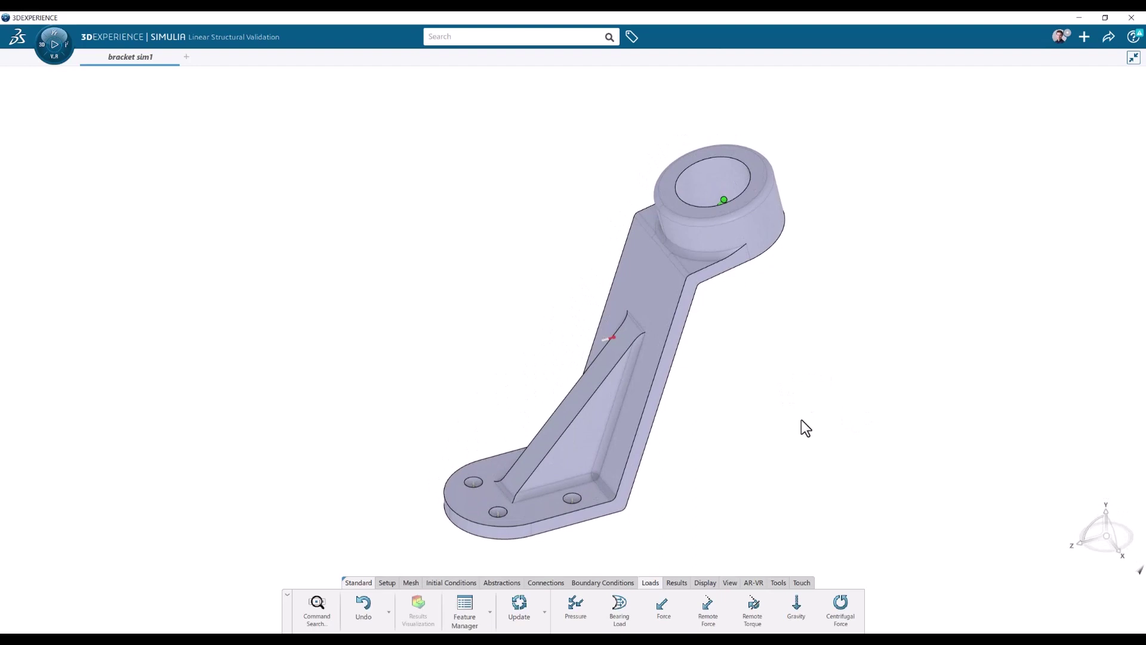
right_click(829, 229)
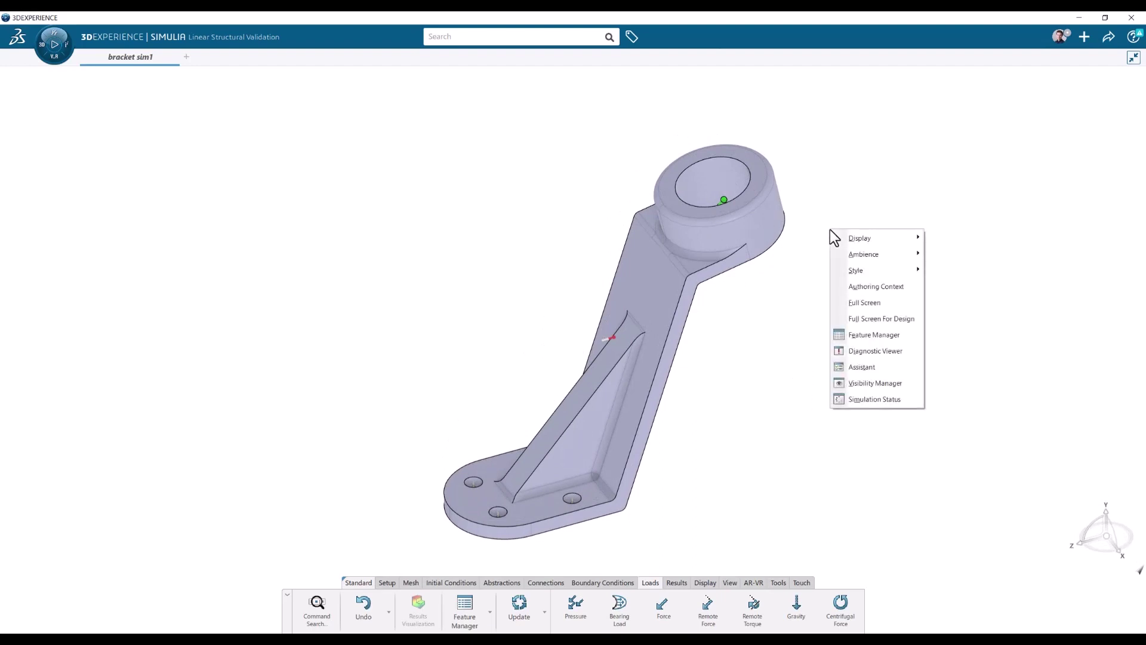
click(883, 365)
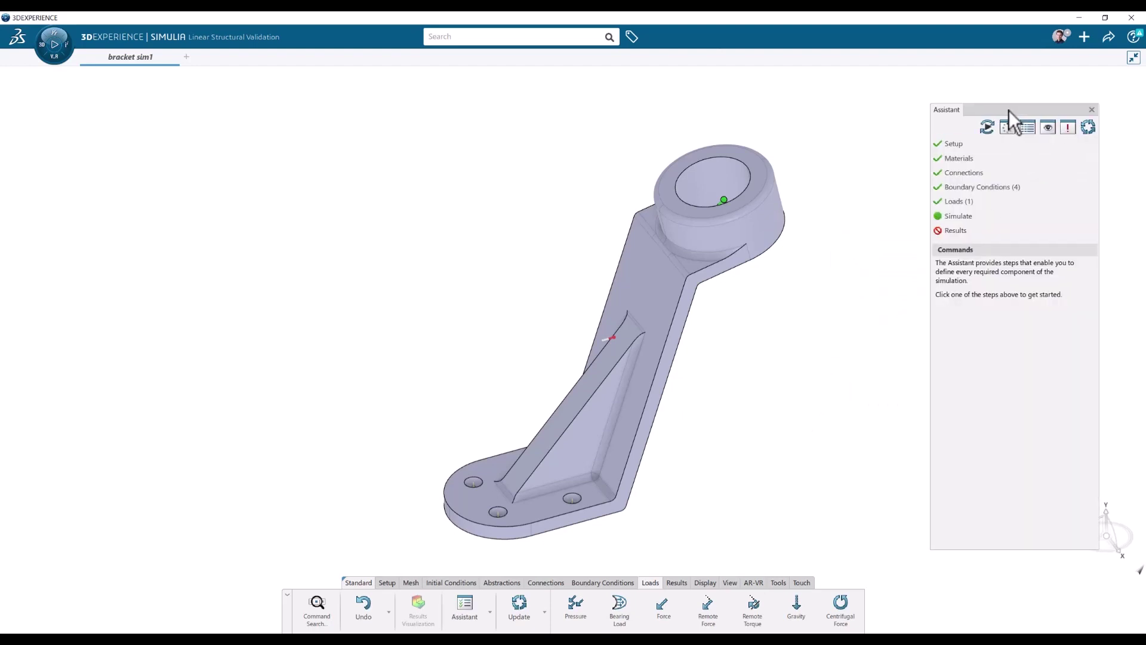
drag(1009, 110, 911, 100)
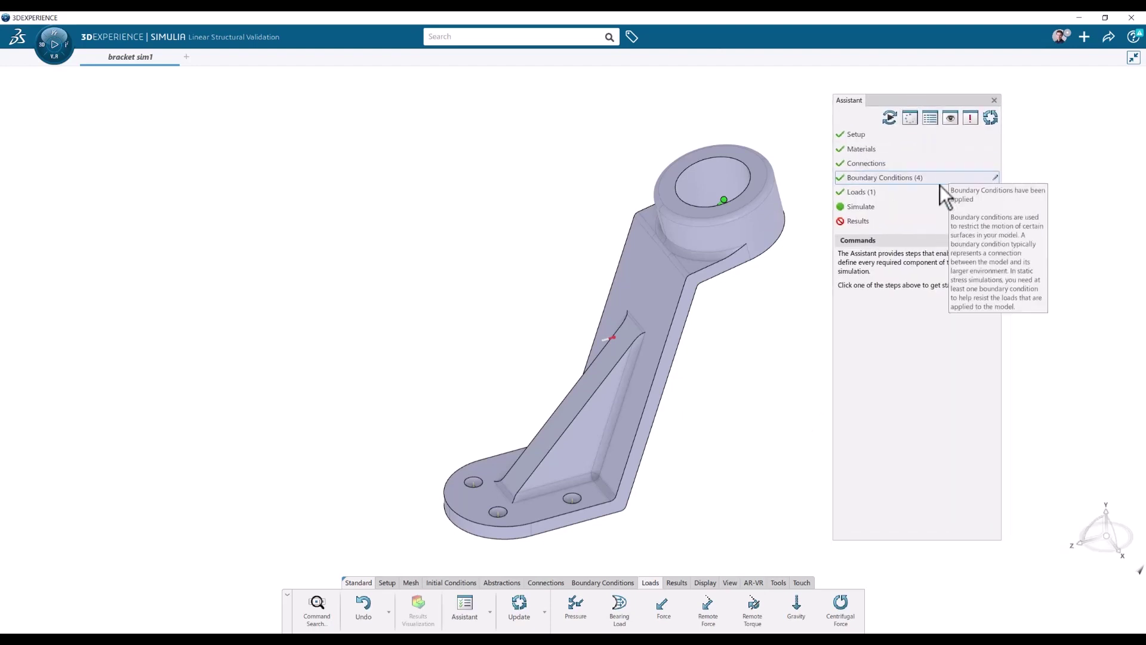
click(858, 134)
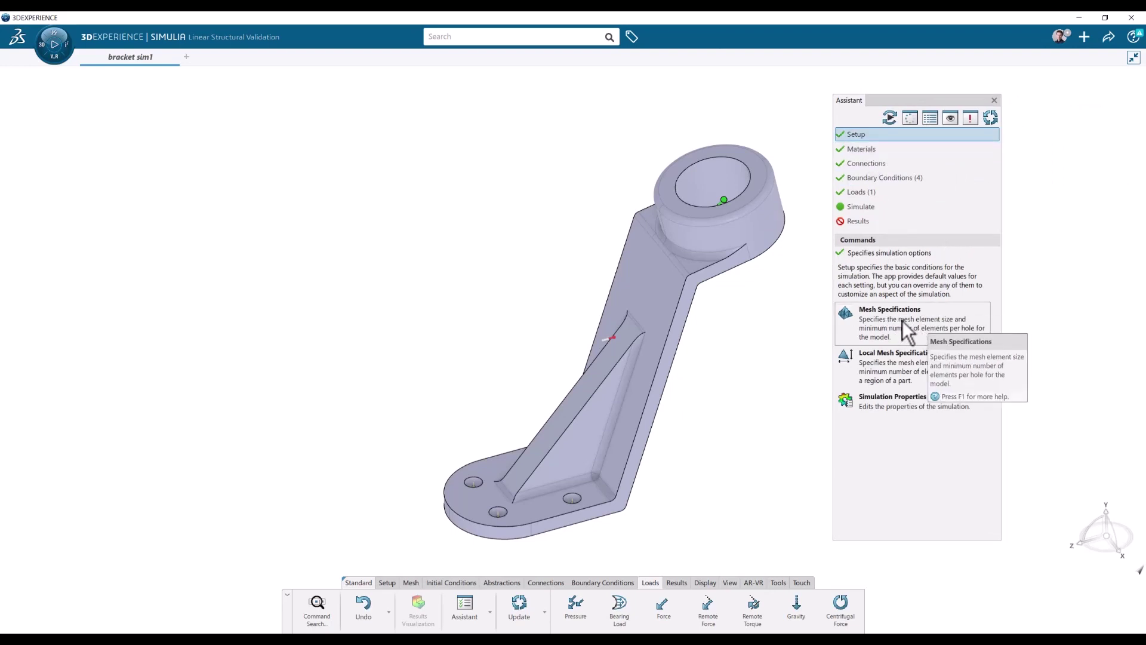
click(857, 147)
click(868, 165)
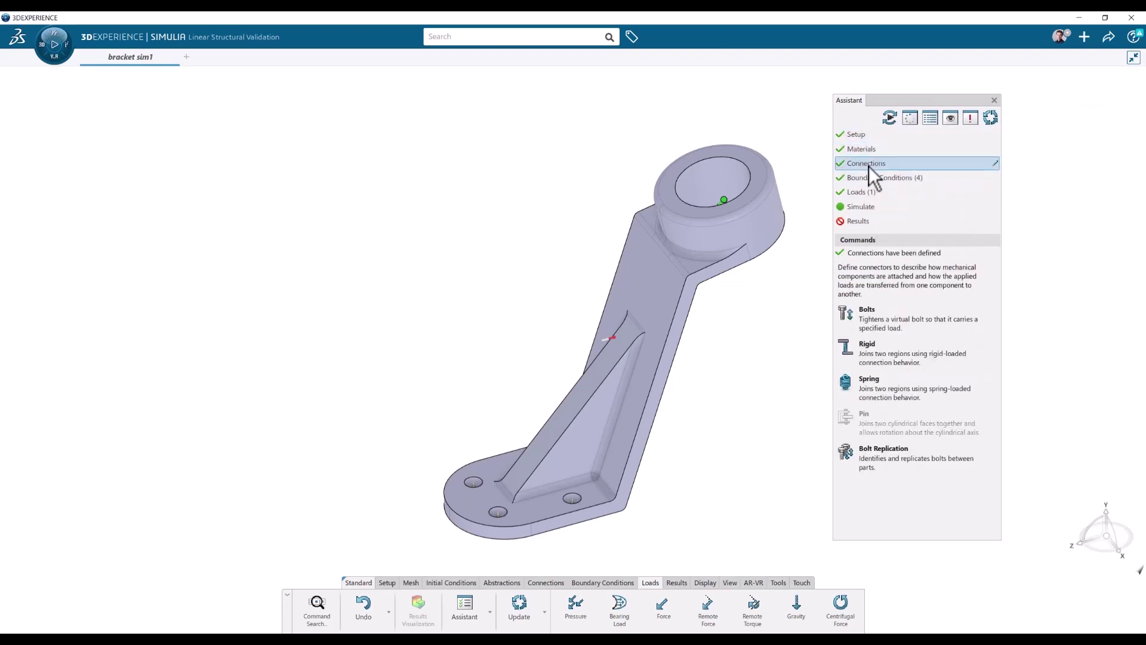
click(869, 179)
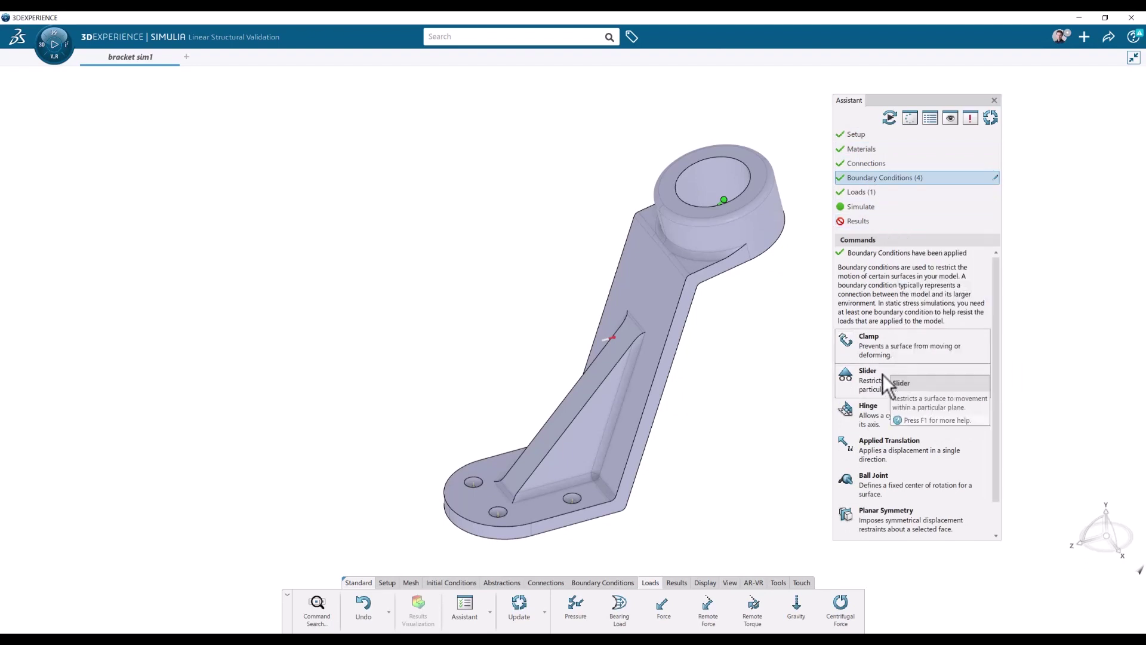
click(856, 191)
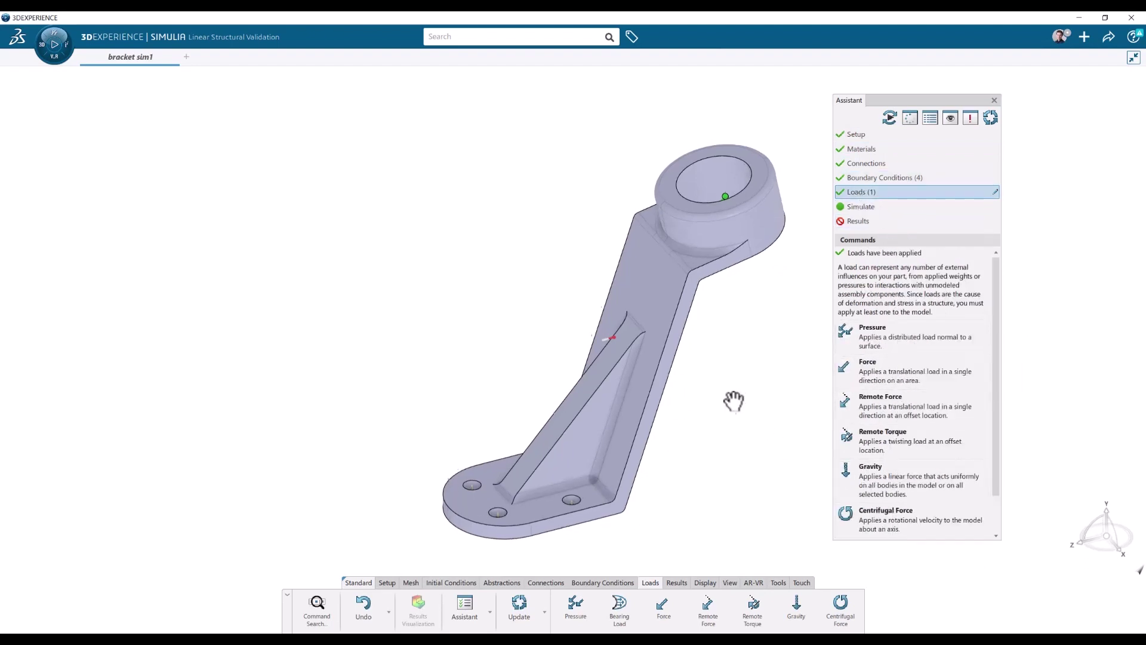
middle_drag(734, 402, 747, 404)
- Inspect Remote Force.1 in the simulation feature list, then close the list
click(994, 100)
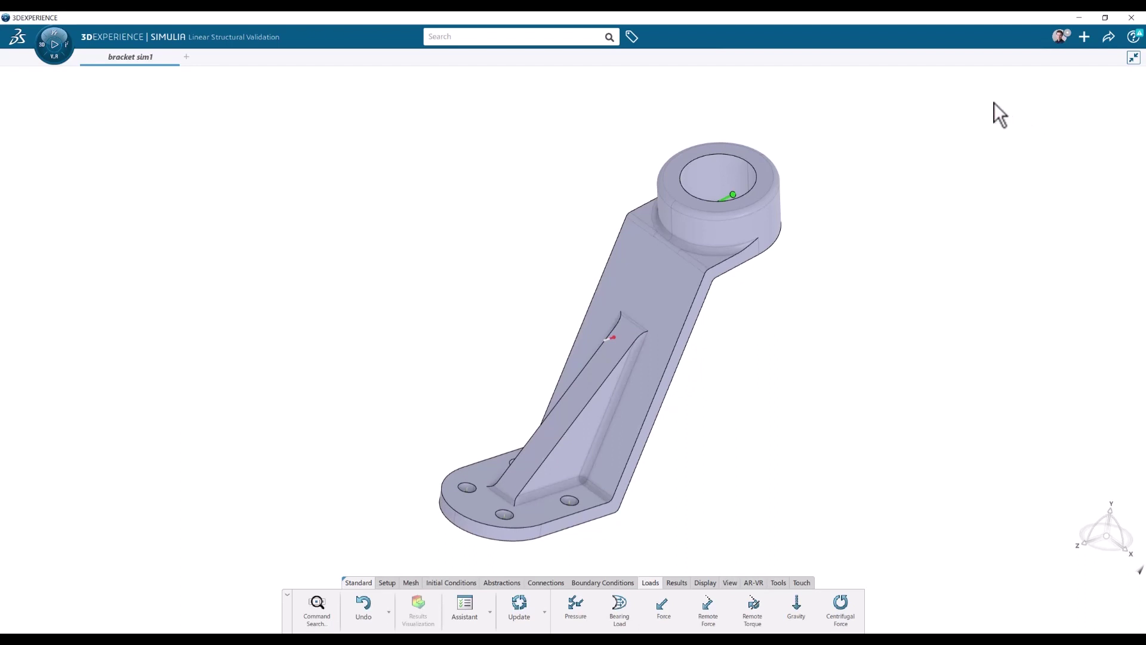
right_click(830, 188)
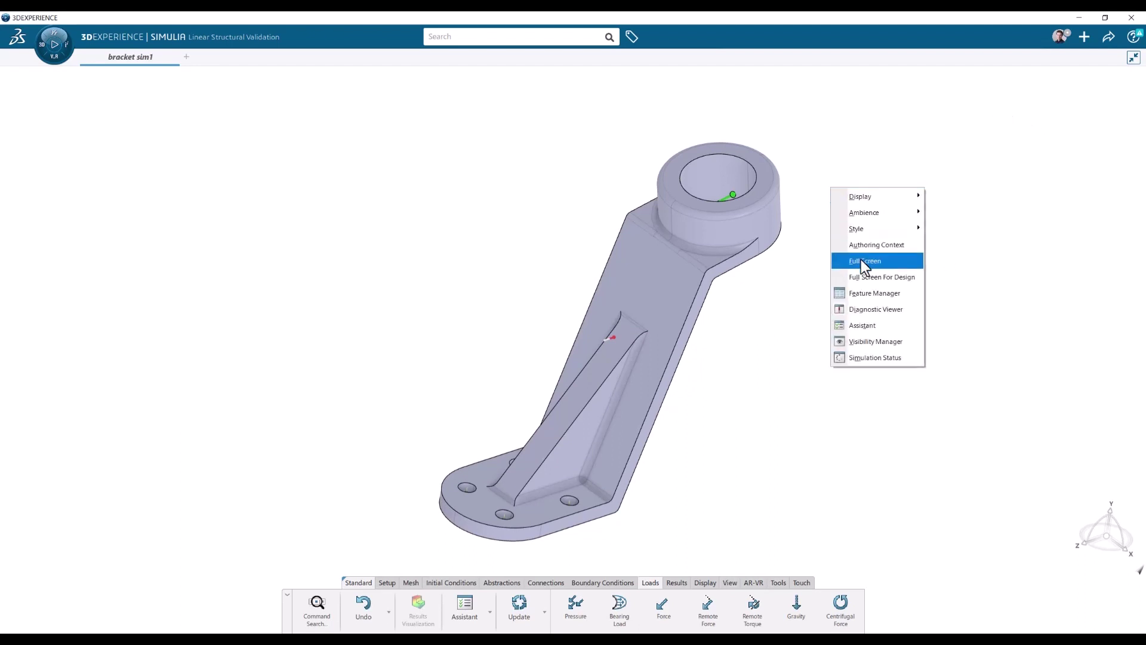
click(878, 296)
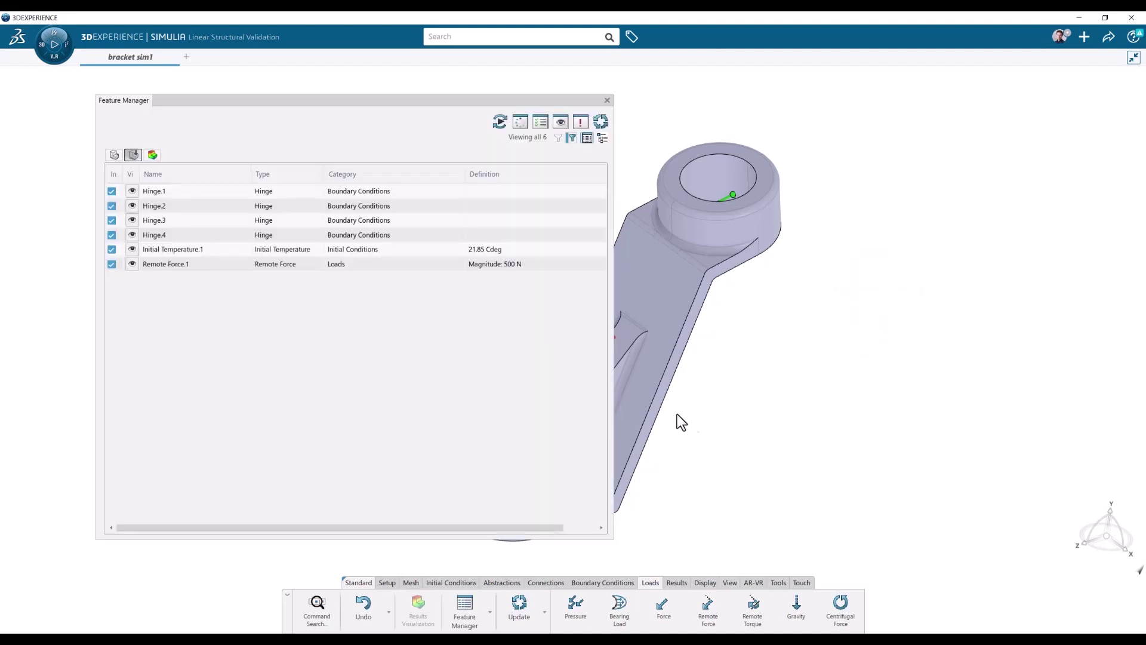
drag(613, 394, 783, 407)
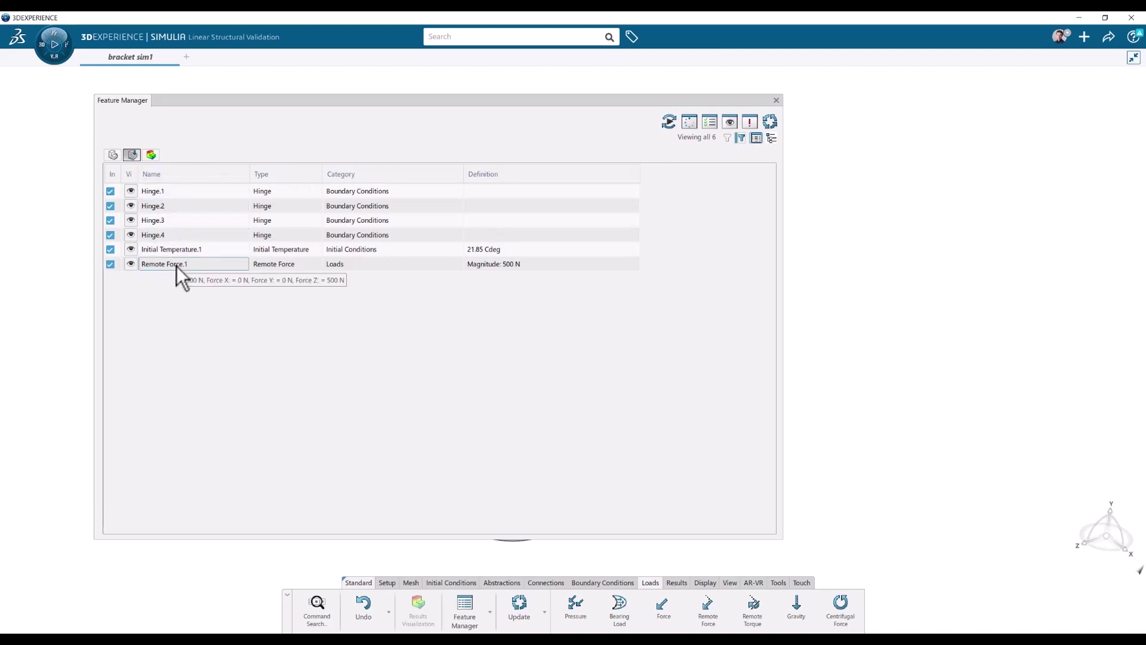
double_click(493, 265)
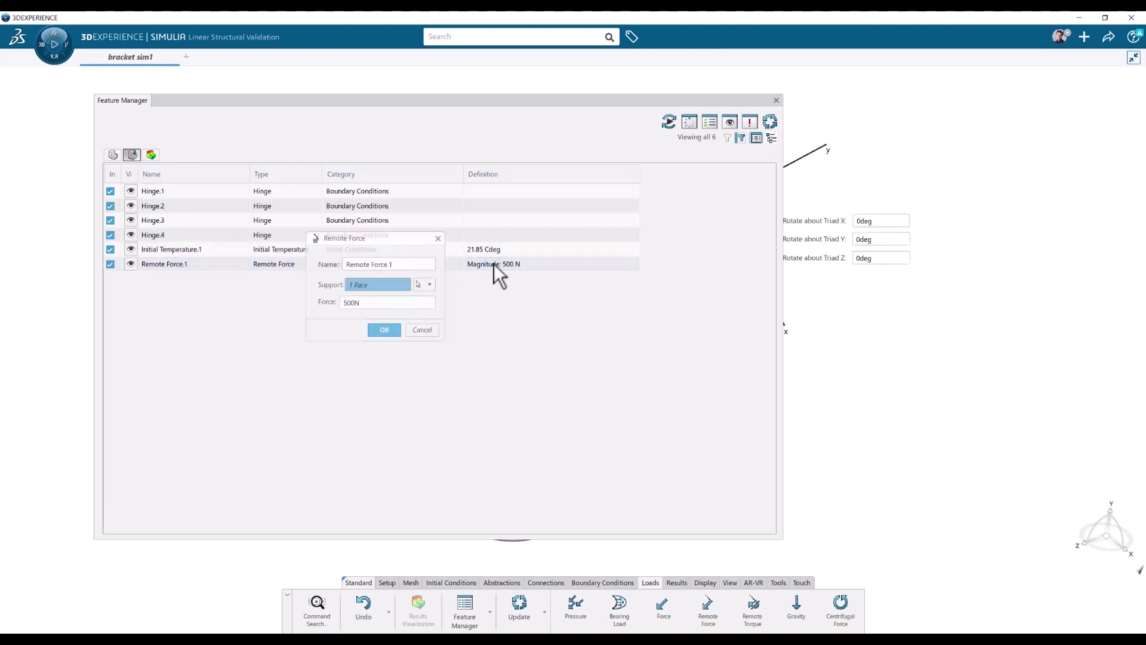
click(437, 239)
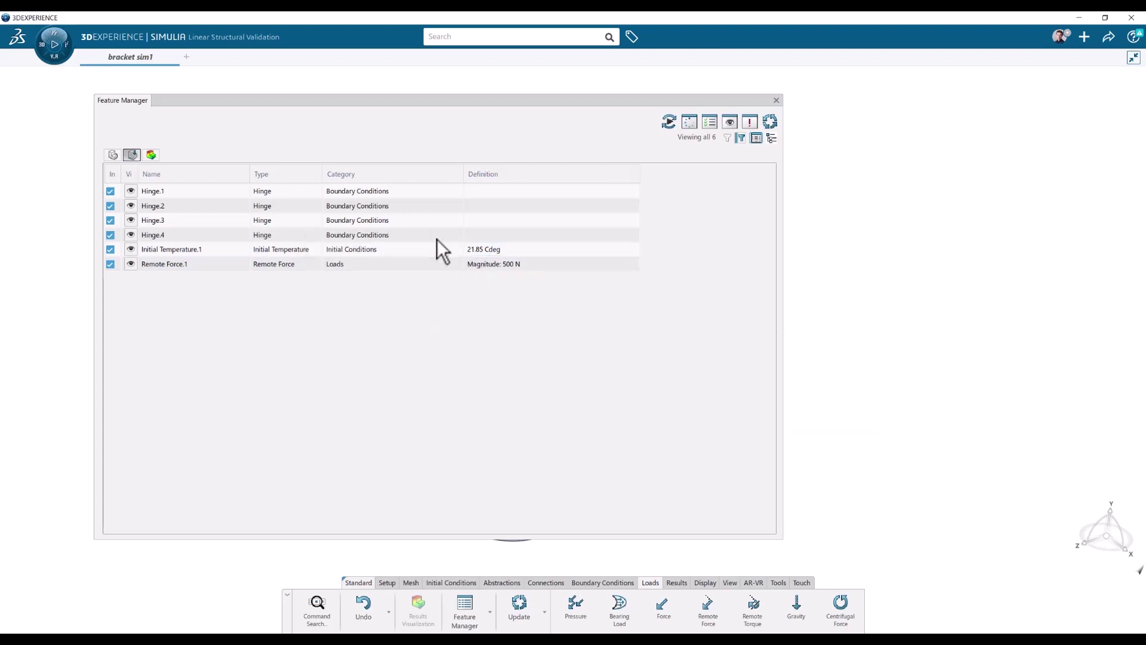
click(776, 101)
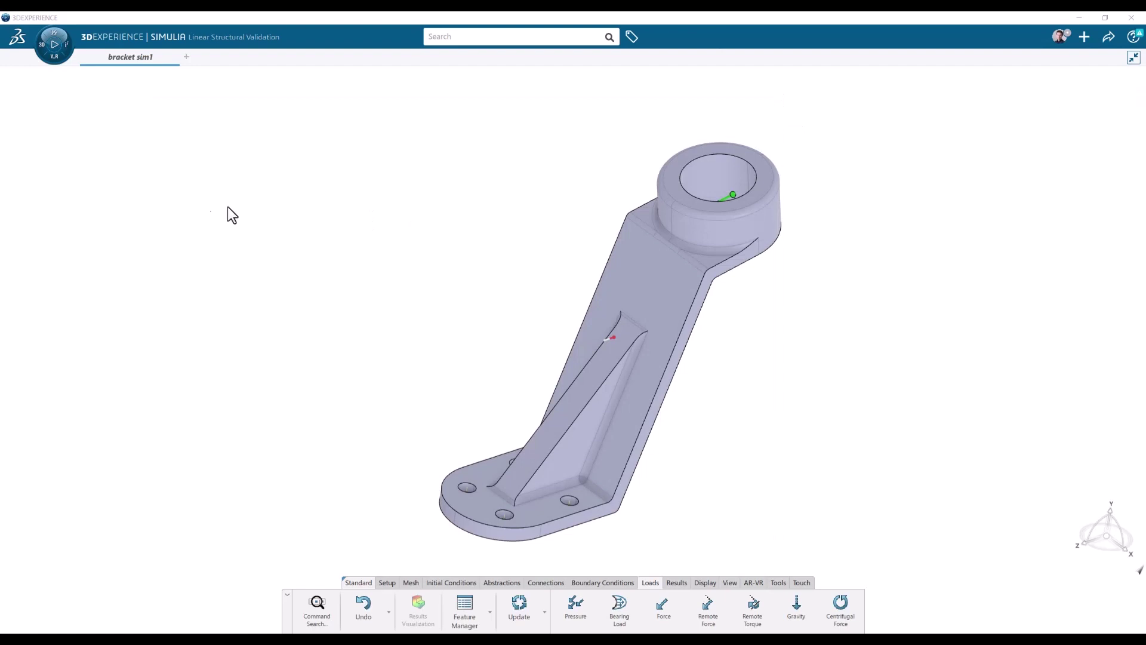
key(F3)
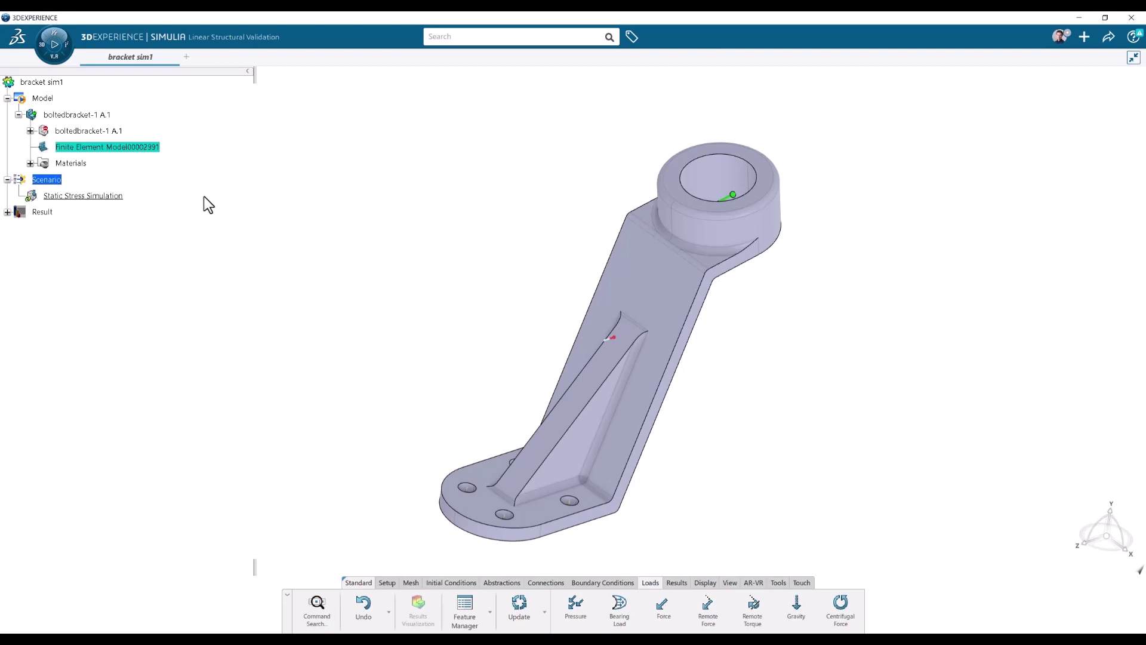
key(F3)
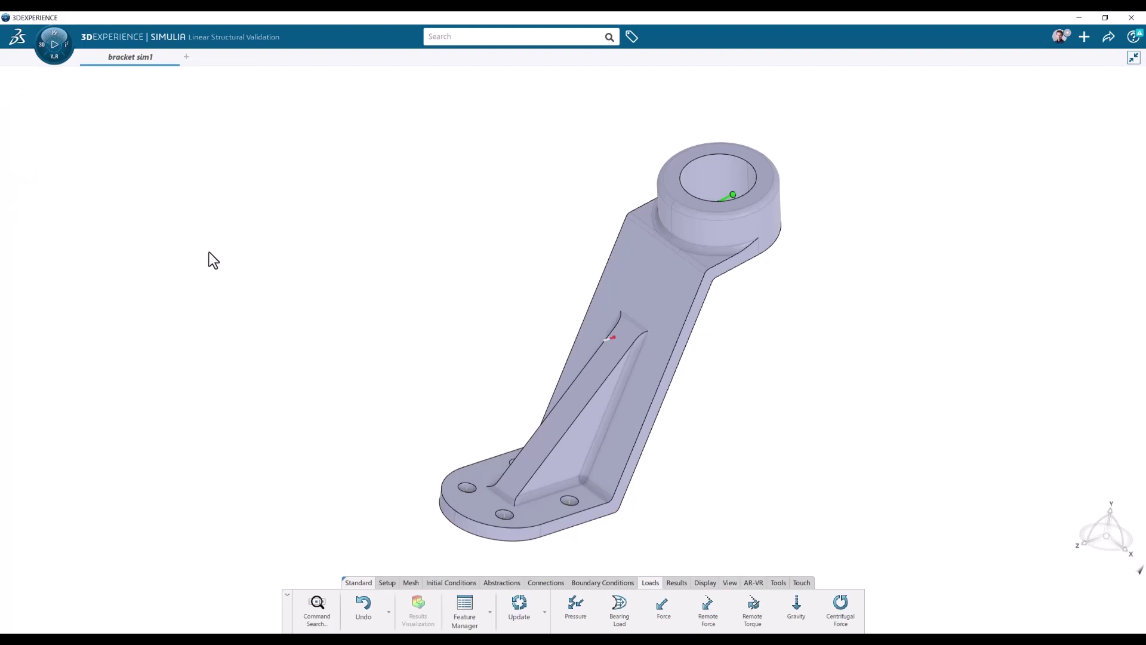
- Save bracket sim1 with Ctrl+S
key(ctrl+s)
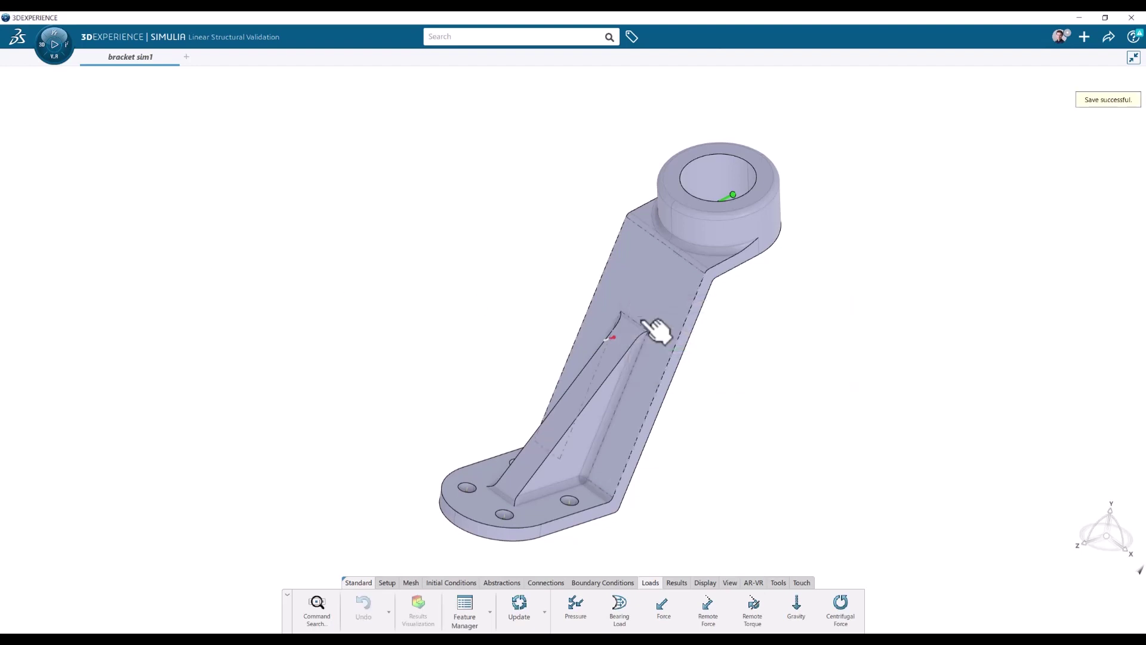
click(1108, 39)
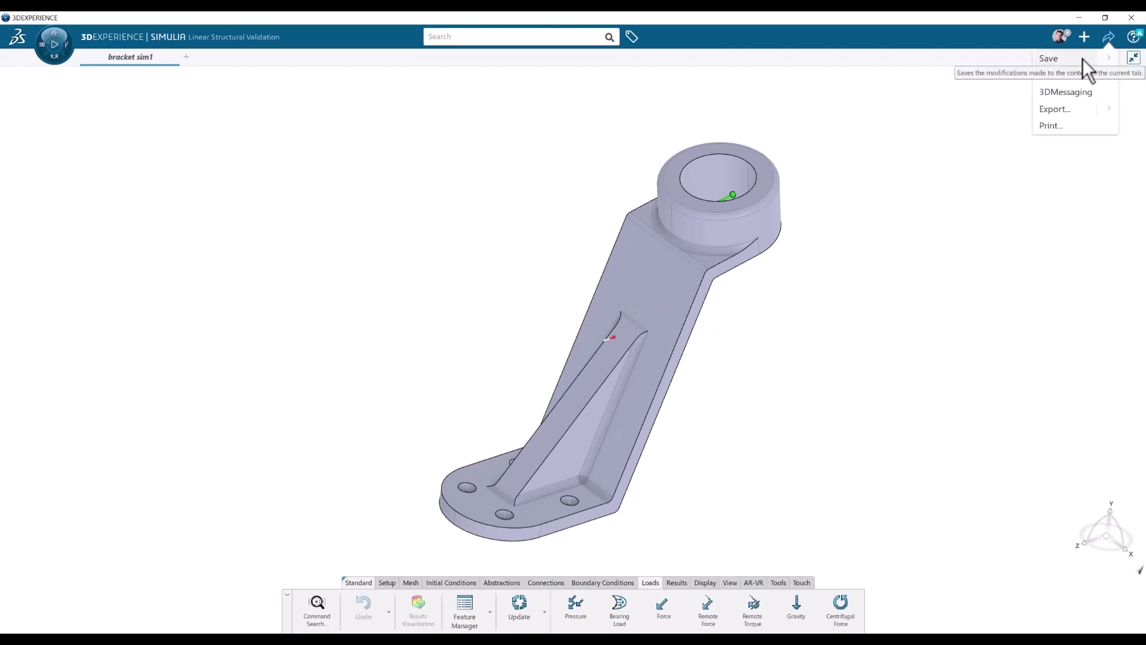
click(945, 188)
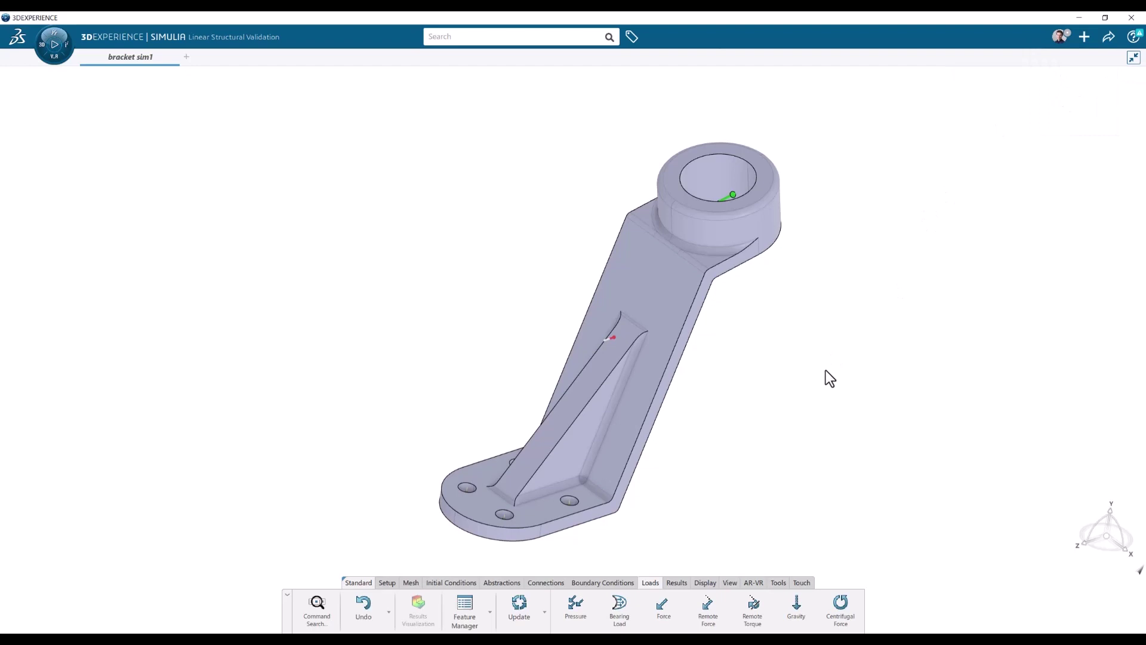
- Open the Simulate settings and try the Cloud configurations, 4 cores-14 GB then 8 cores-28 GB
click(675, 585)
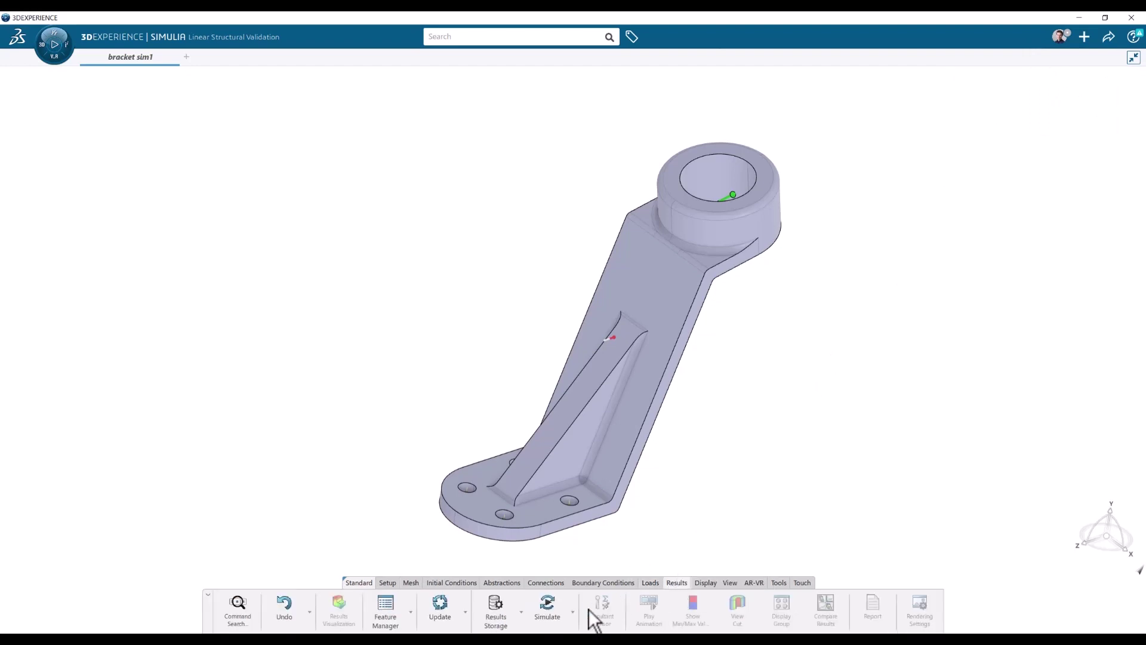
click(547, 608)
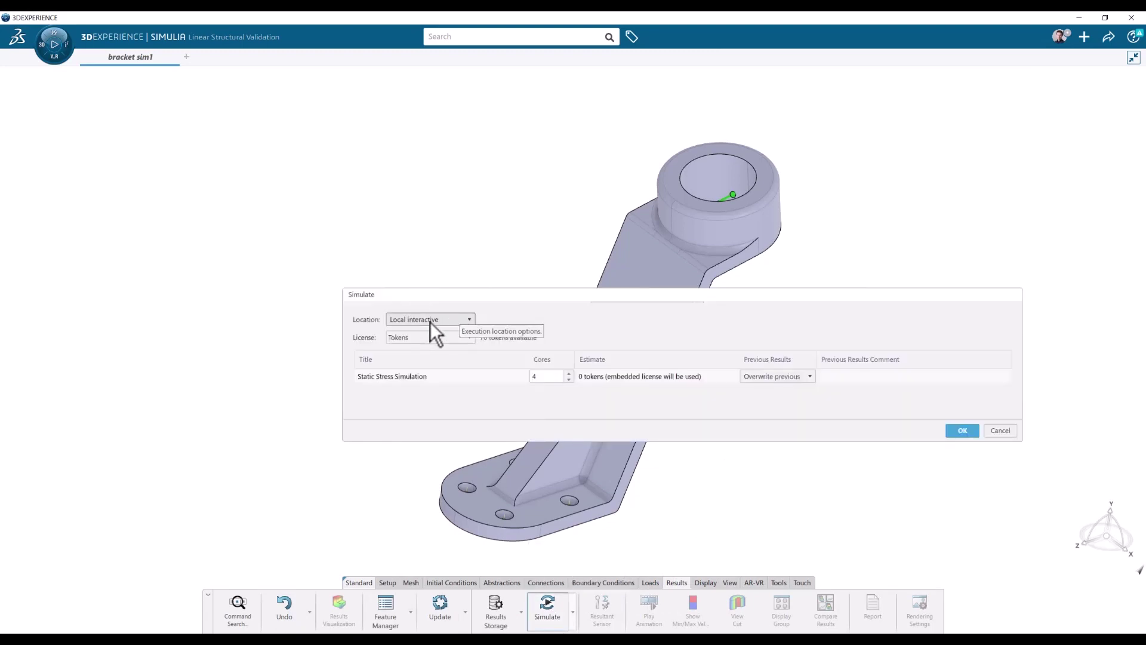
click(429, 321)
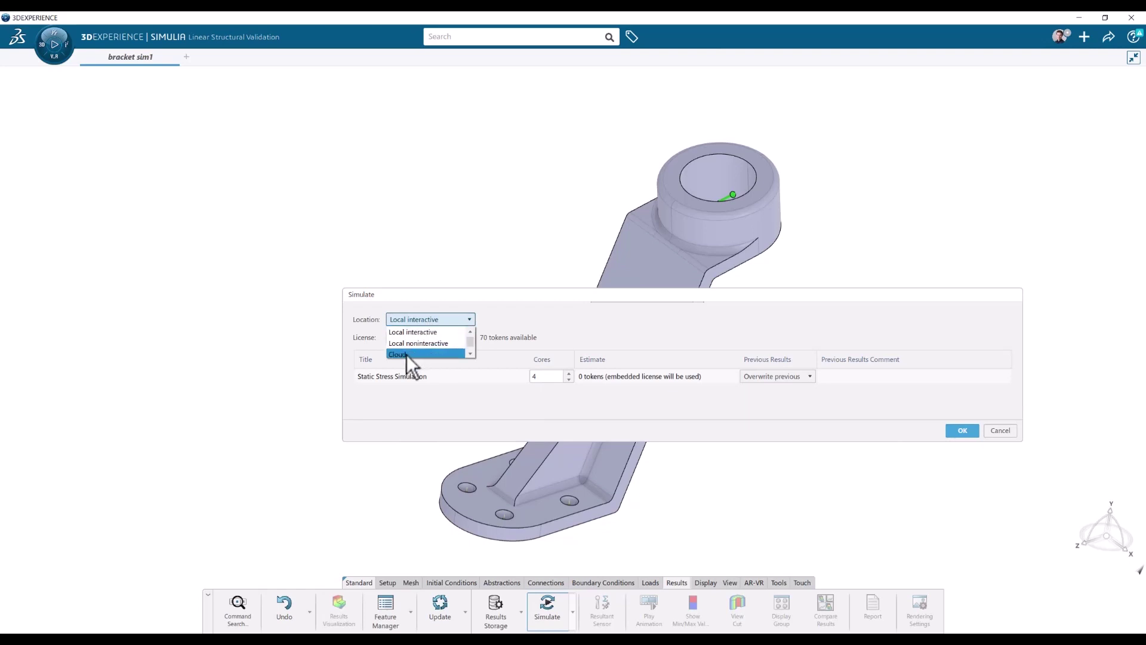
click(405, 353)
click(566, 390)
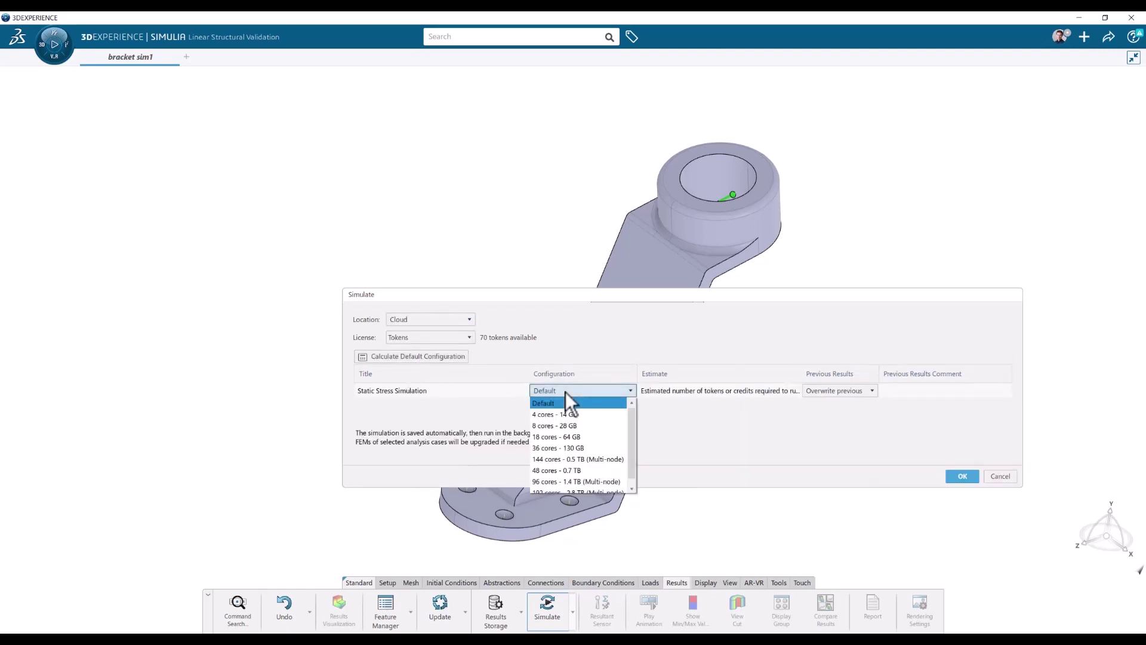
click(571, 414)
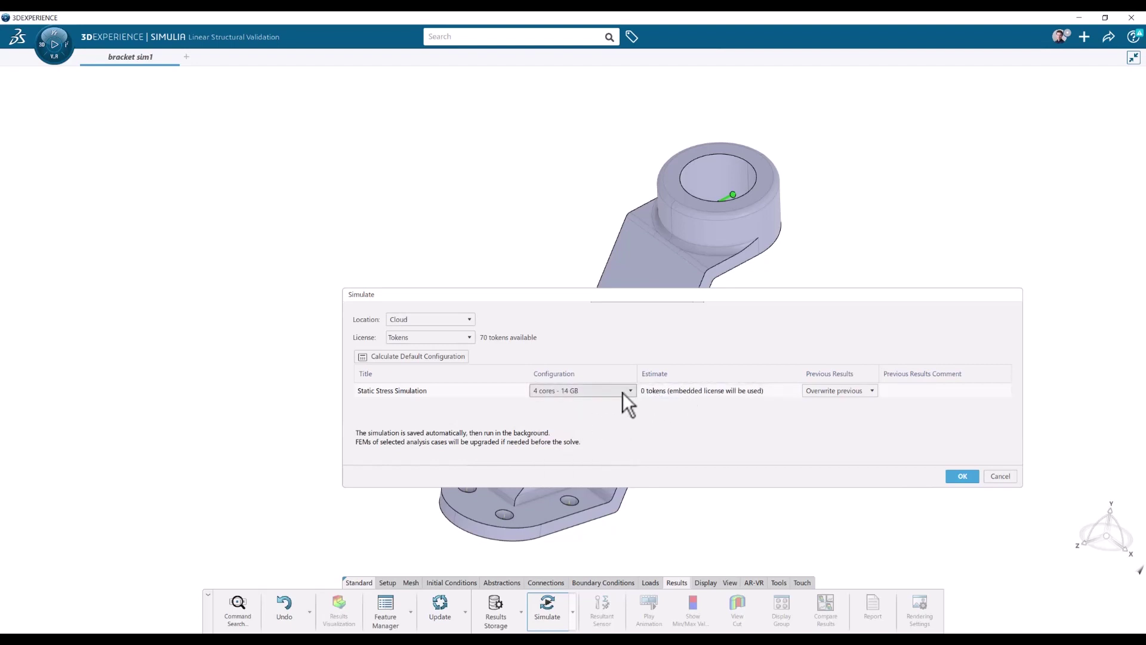
click(594, 391)
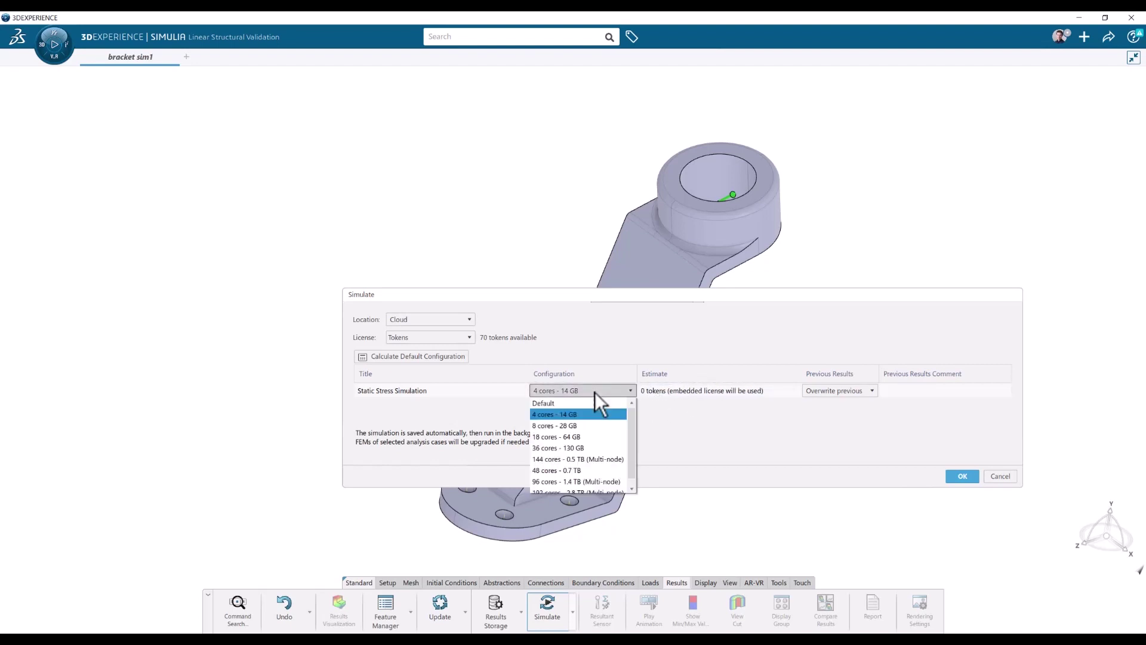
click(571, 425)
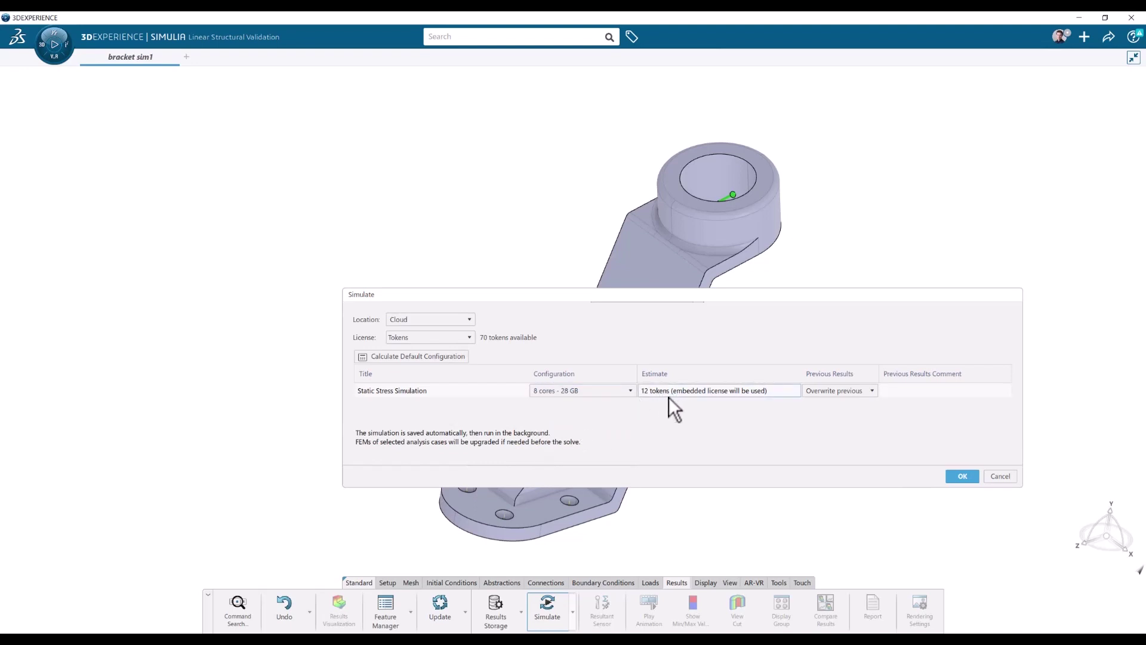
- Switch the run location to Local interactive with 2 cores and start the solve
click(439, 320)
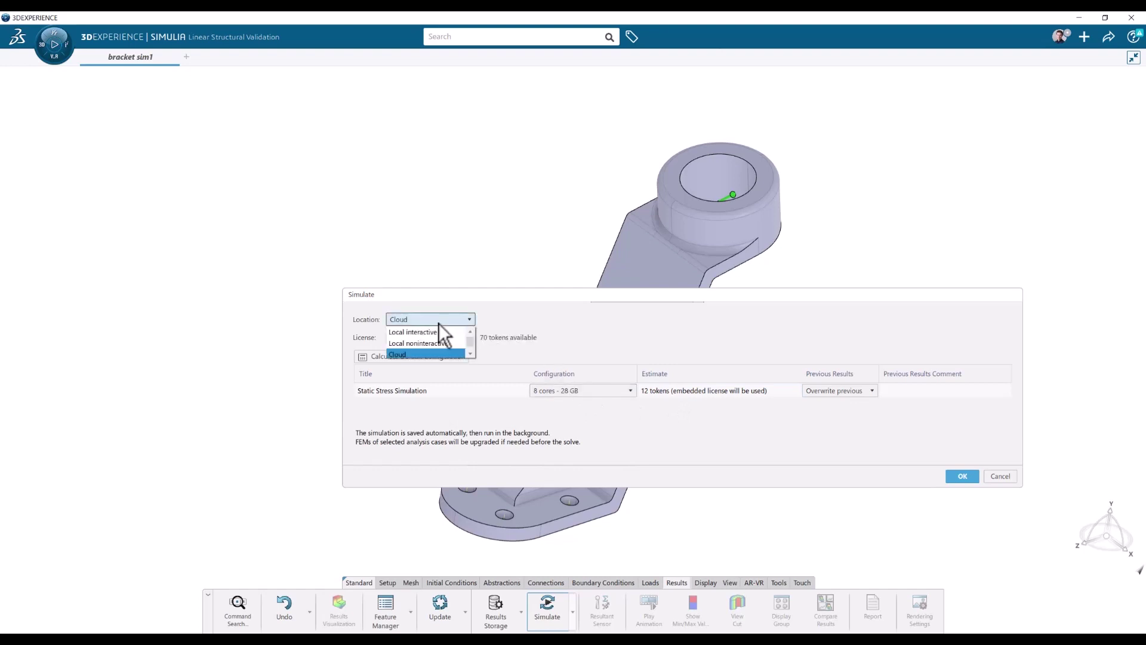
click(423, 333)
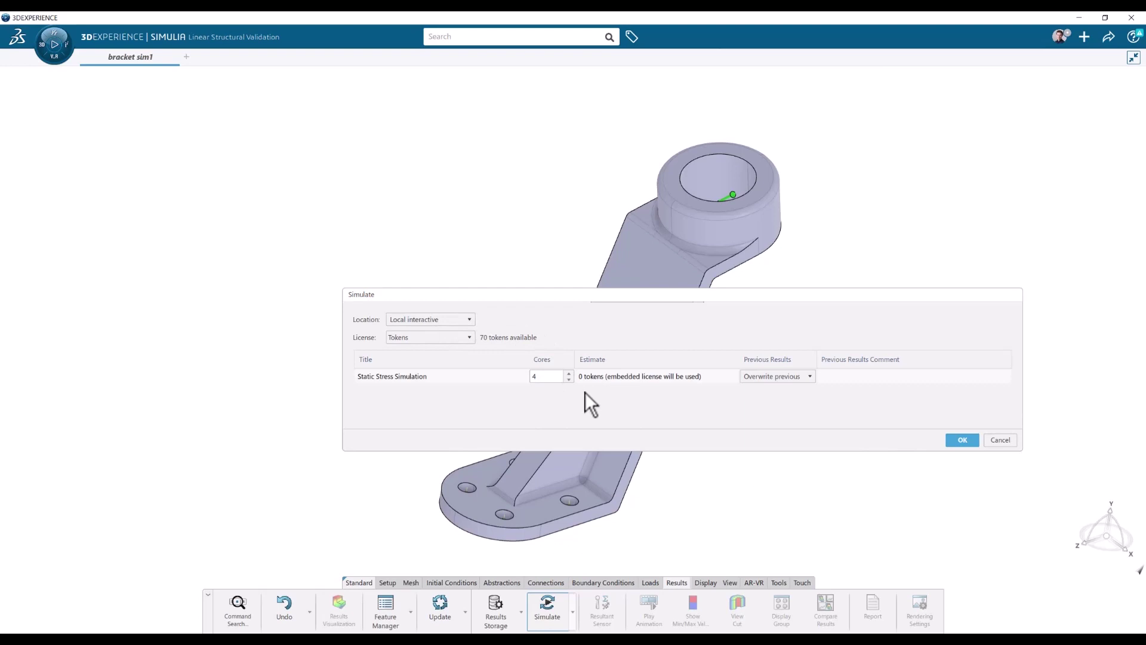
click(570, 380)
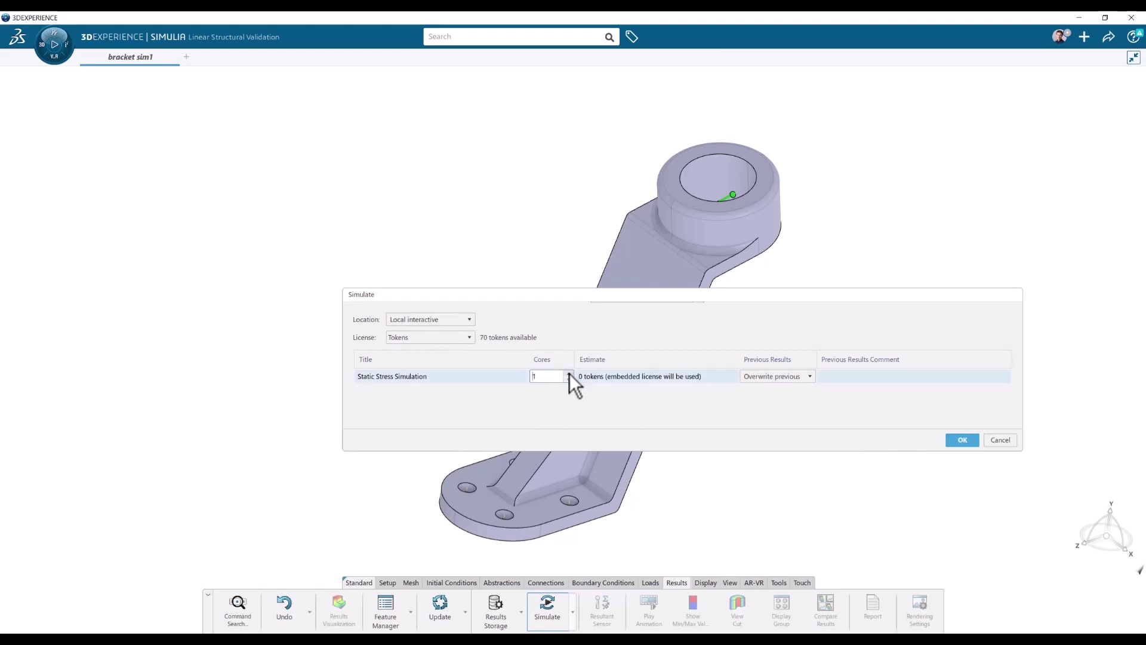
click(568, 374)
click(955, 441)
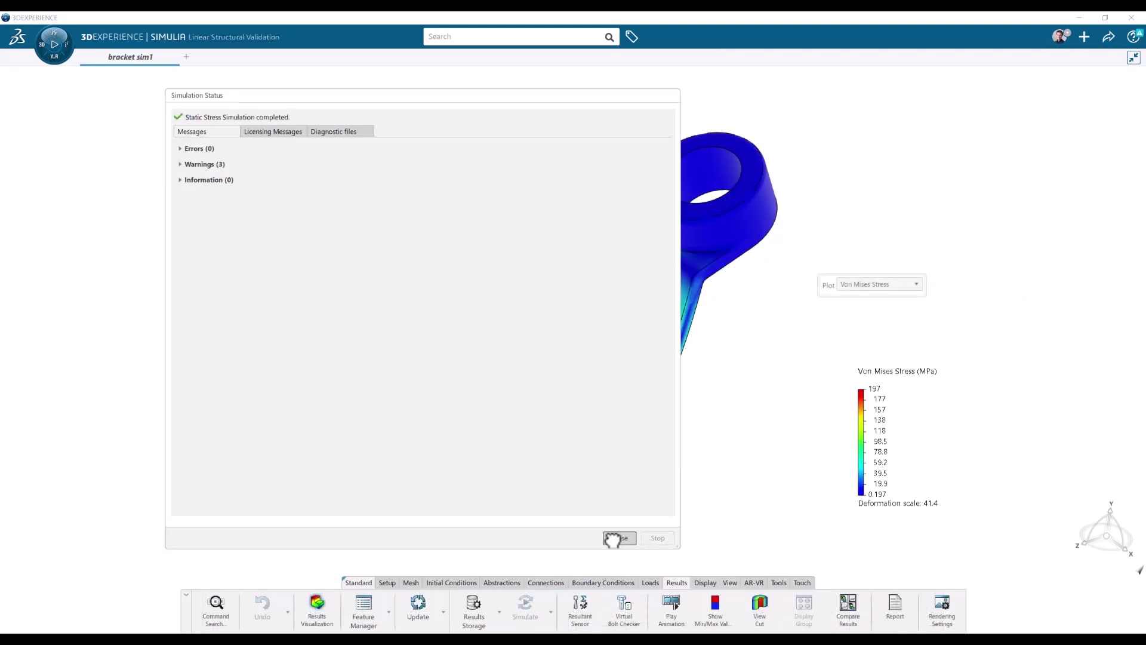
- Close the simulation status report and display the Displacement plot, rotating the bracket to inspect it
click(613, 539)
middle_drag(608, 543, 838, 452)
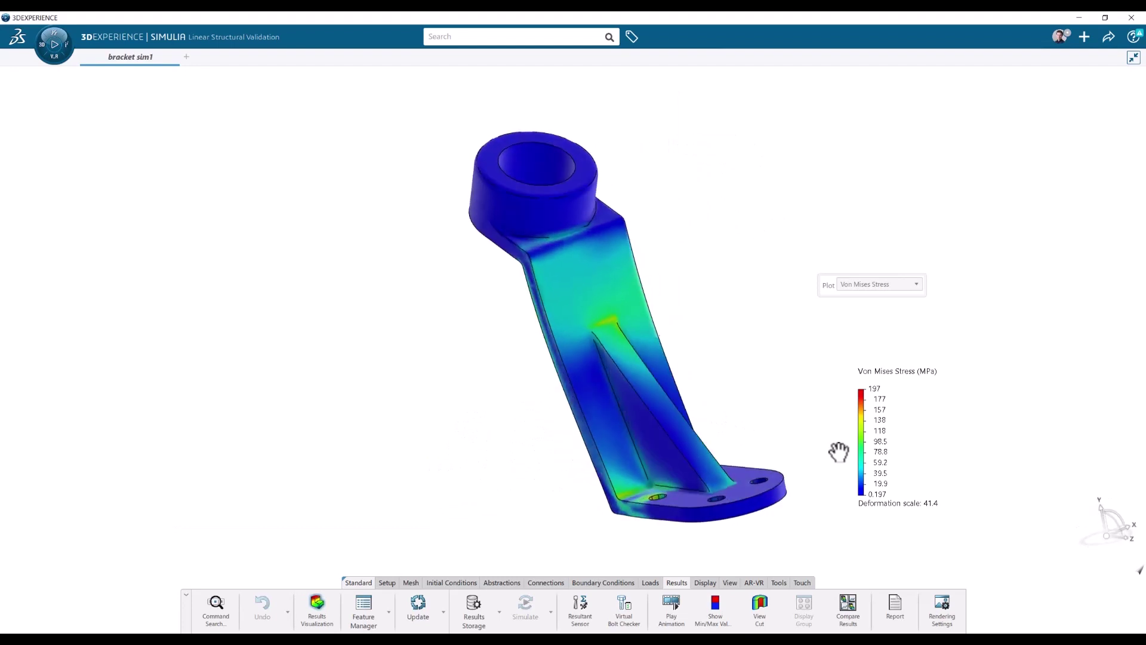
click(882, 286)
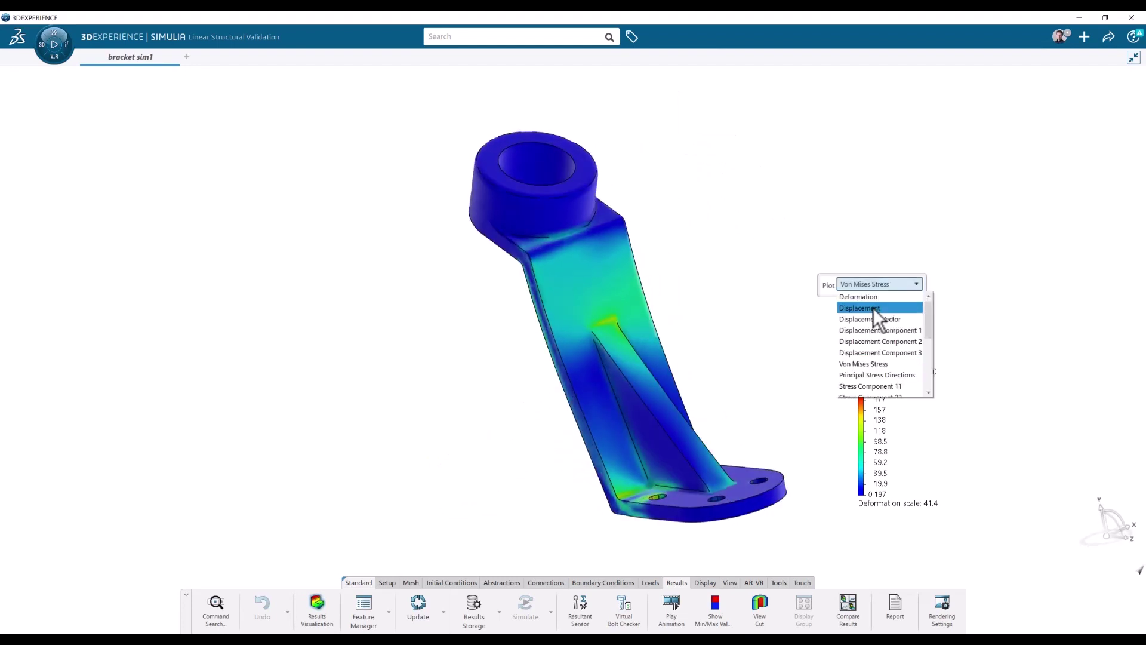
click(873, 307)
middle_drag(811, 327, 732, 328)
- Switch the plot back to Von Mises Stress and turn the bracket toward the front
click(872, 288)
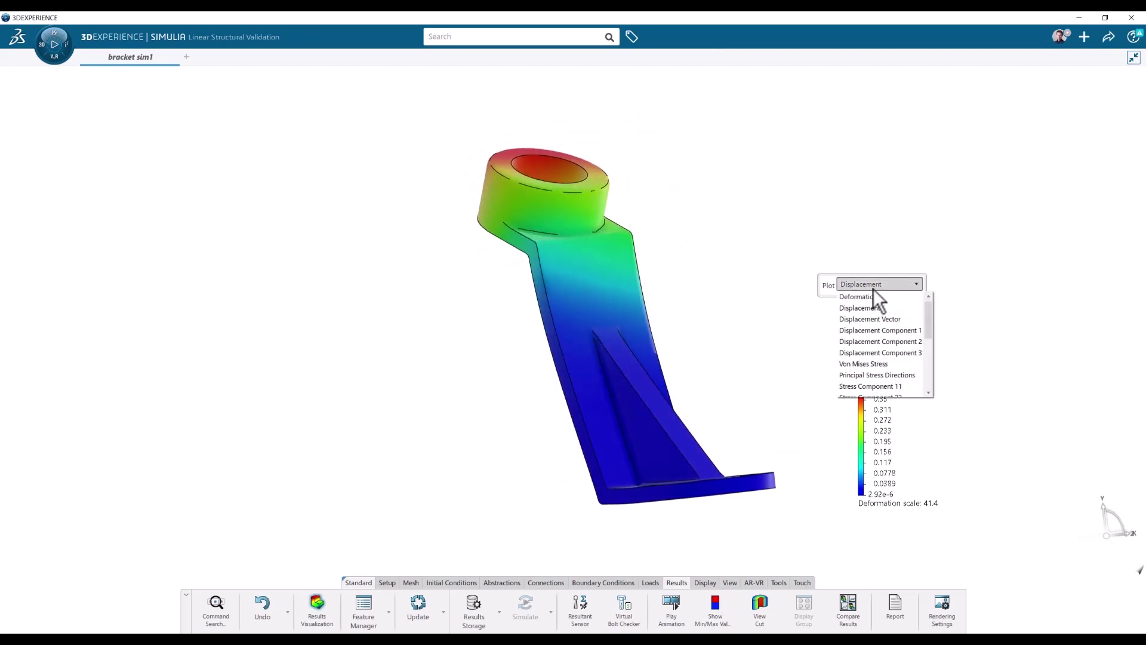
click(888, 363)
middle_drag(722, 379, 654, 402)
click(596, 333)
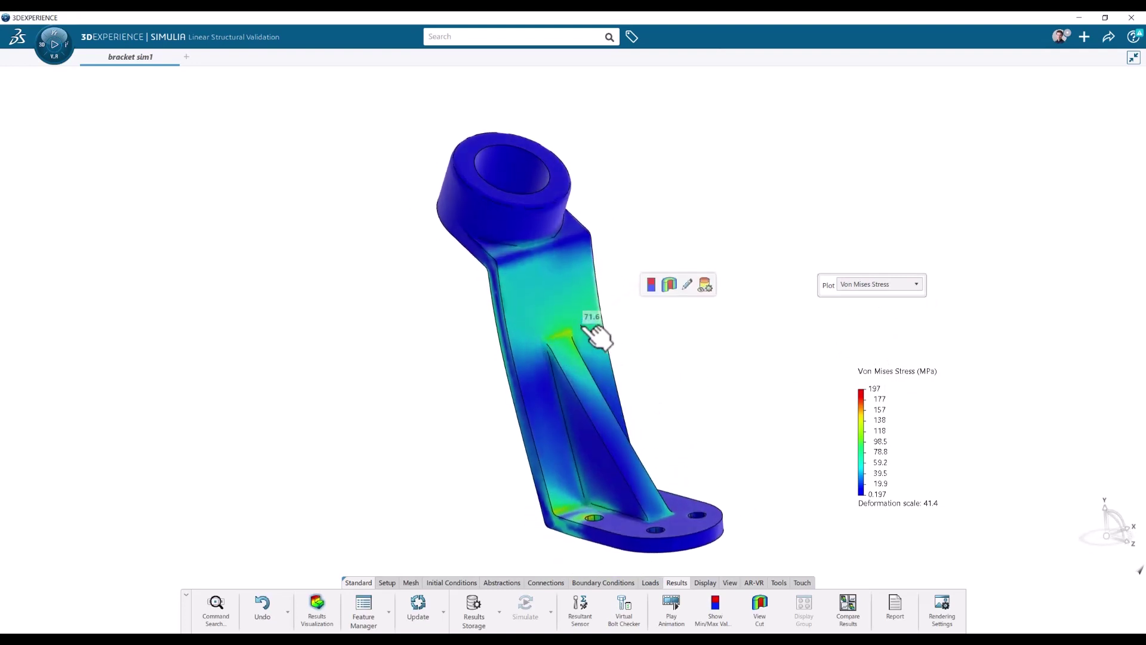
click(651, 284)
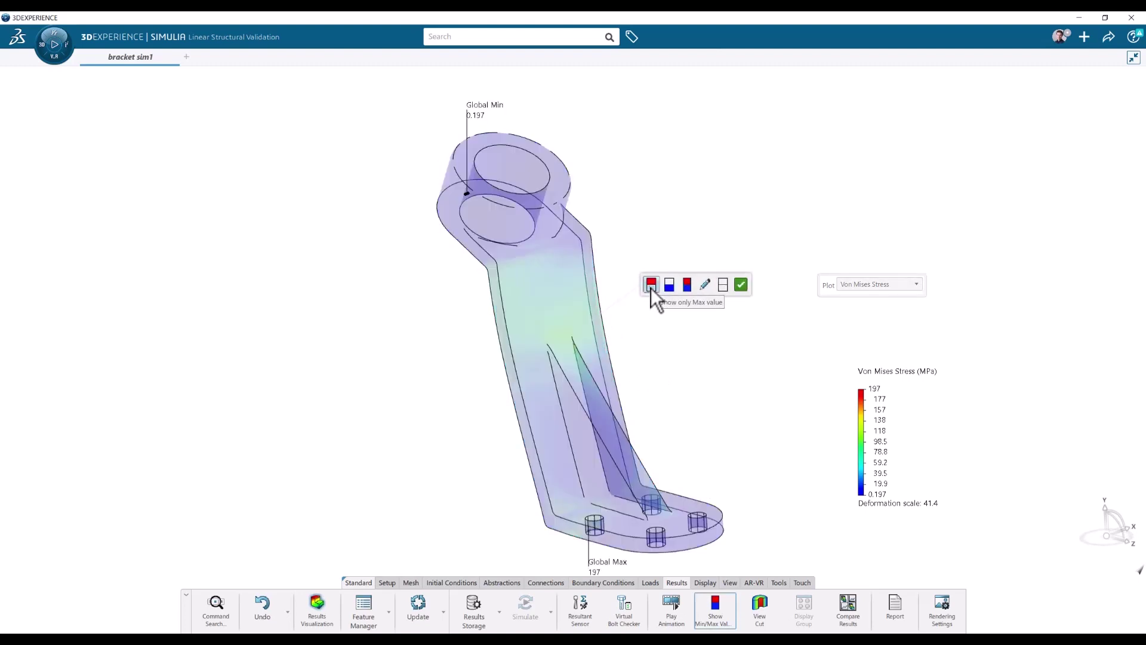
click(652, 286)
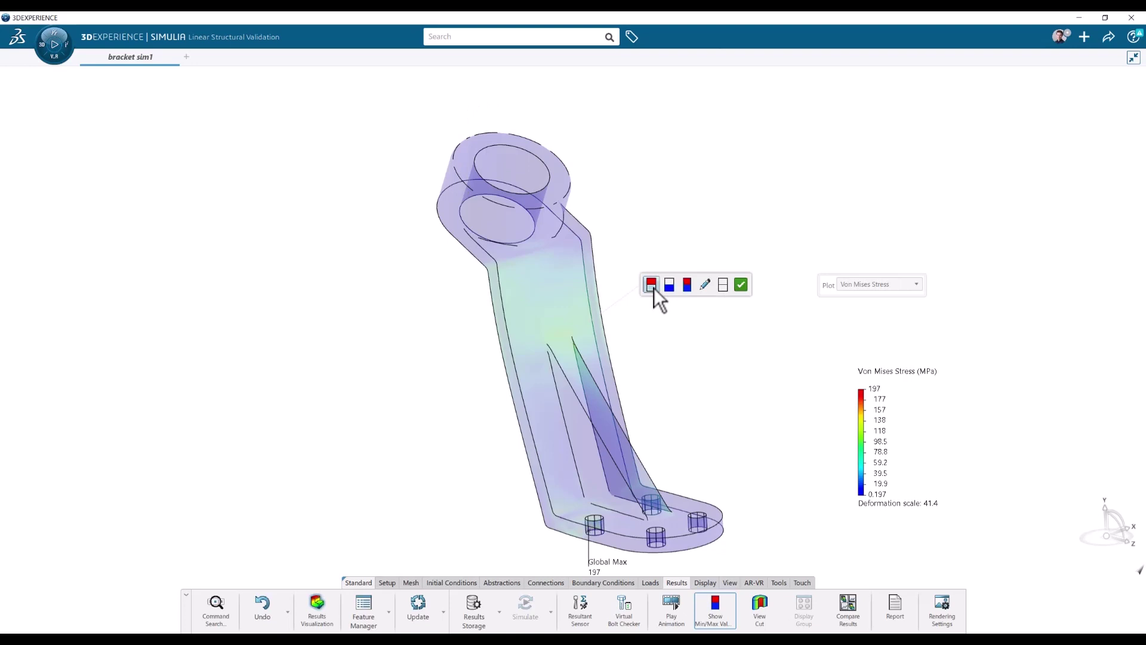
middle_drag(663, 399, 639, 430)
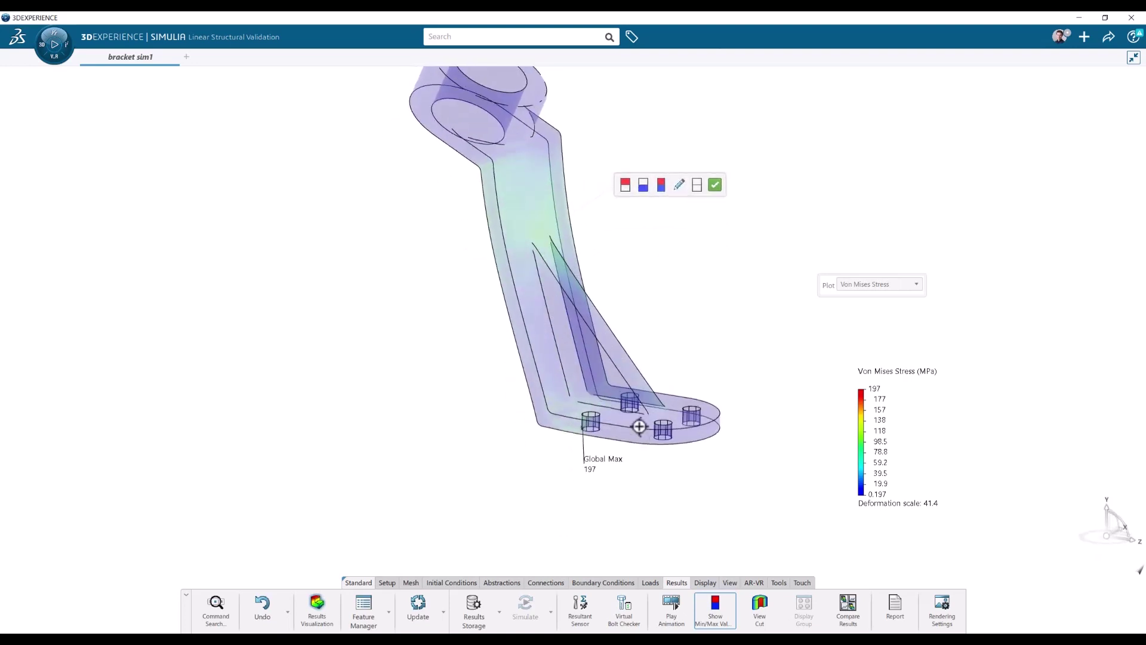
click(694, 190)
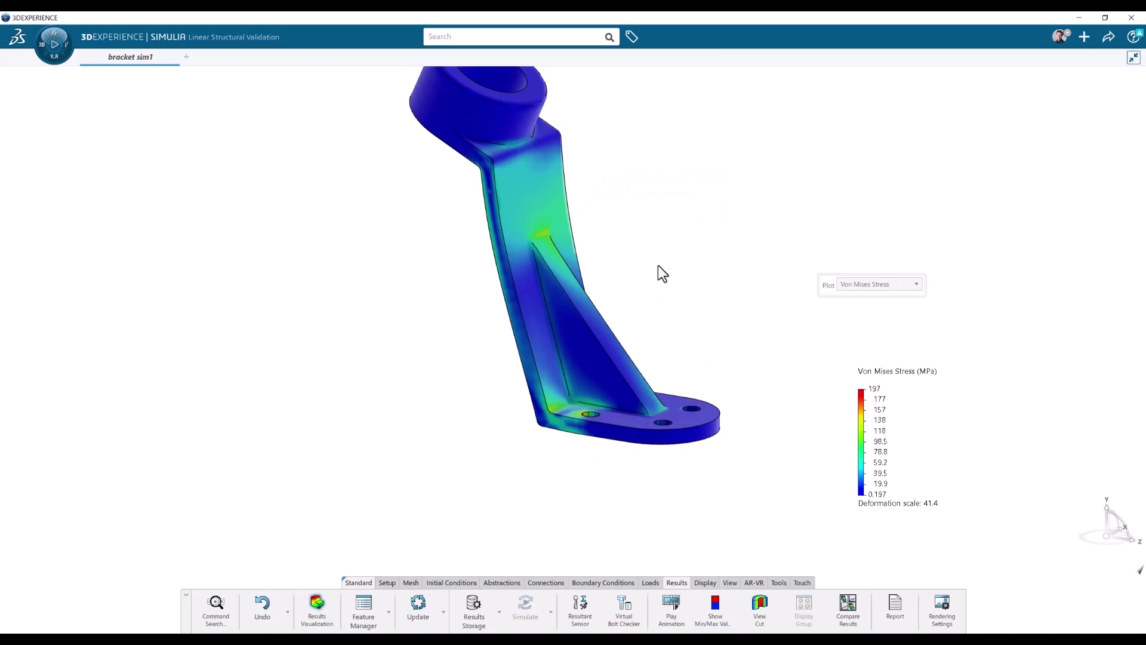
middle_drag(657, 265, 655, 412)
middle_drag(667, 309, 698, 352)
- Plot Factor of Safety (minimum 1.12) and open its Legend settings, moved clear of the model
click(859, 281)
drag(928, 309, 932, 360)
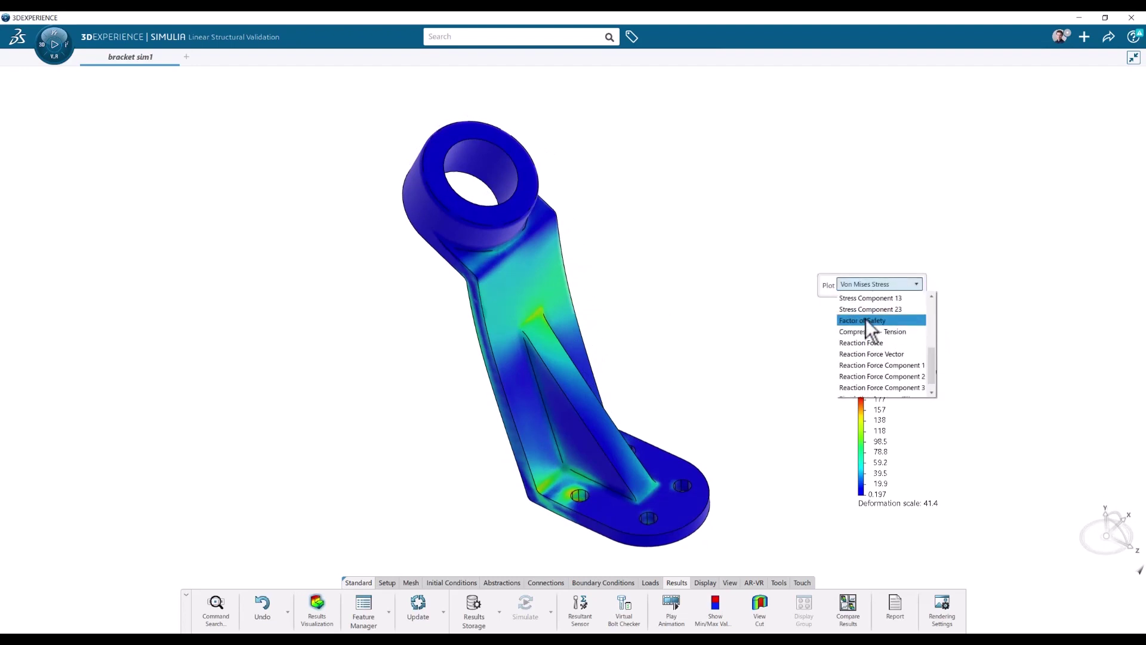
click(866, 318)
middle_drag(729, 422, 706, 360)
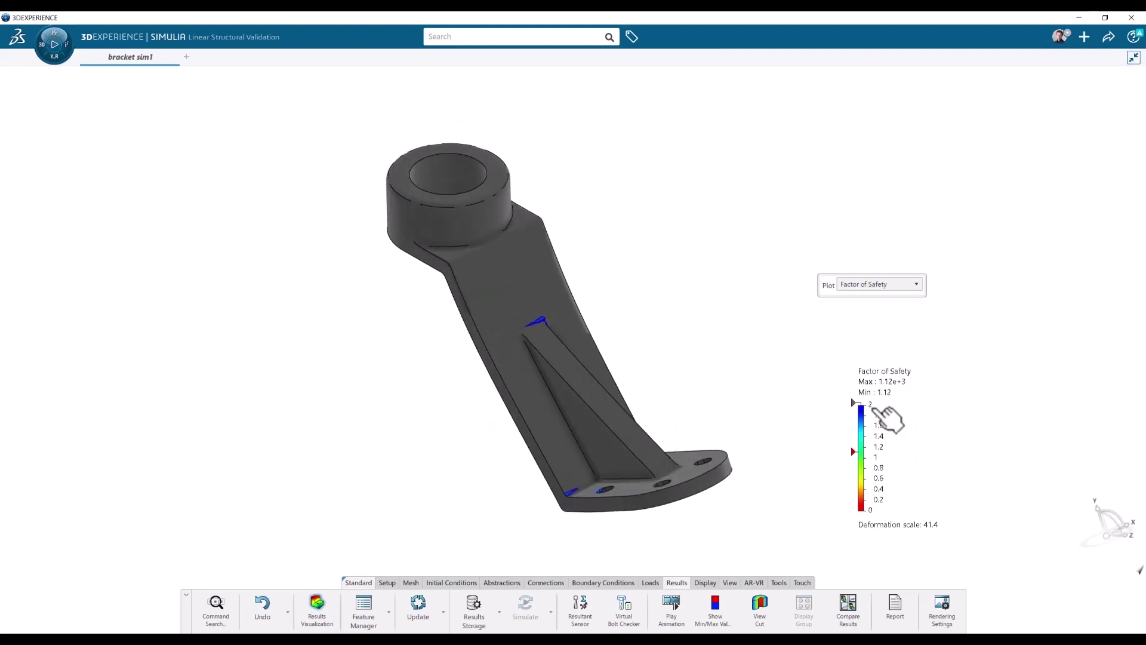
double_click(882, 420)
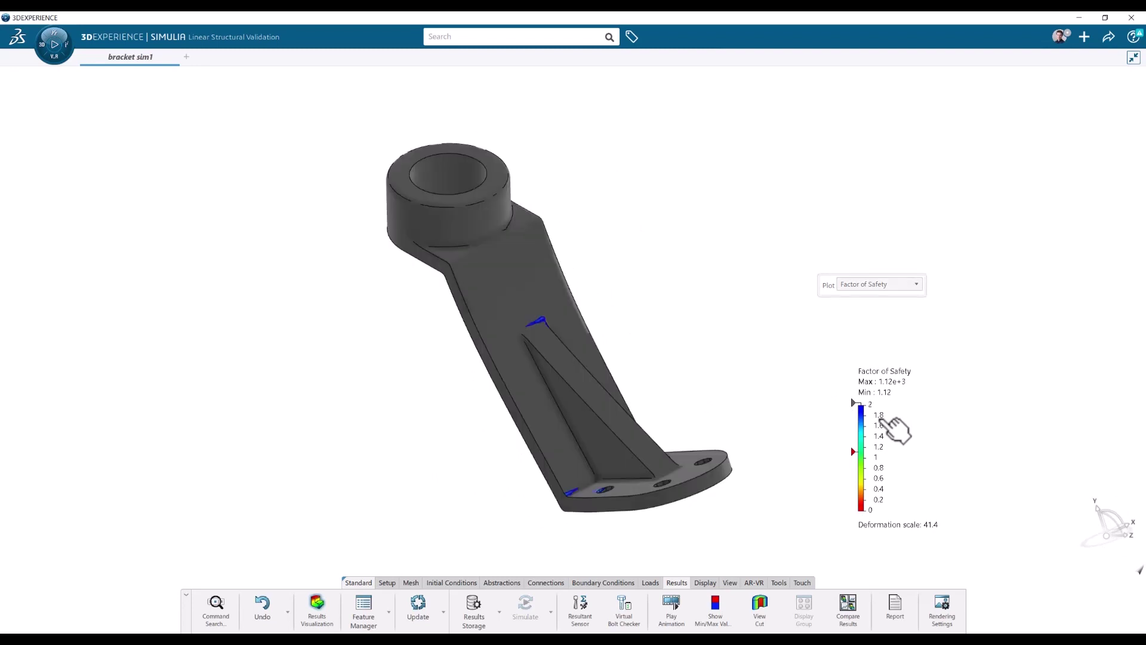
drag(854, 127, 899, 111)
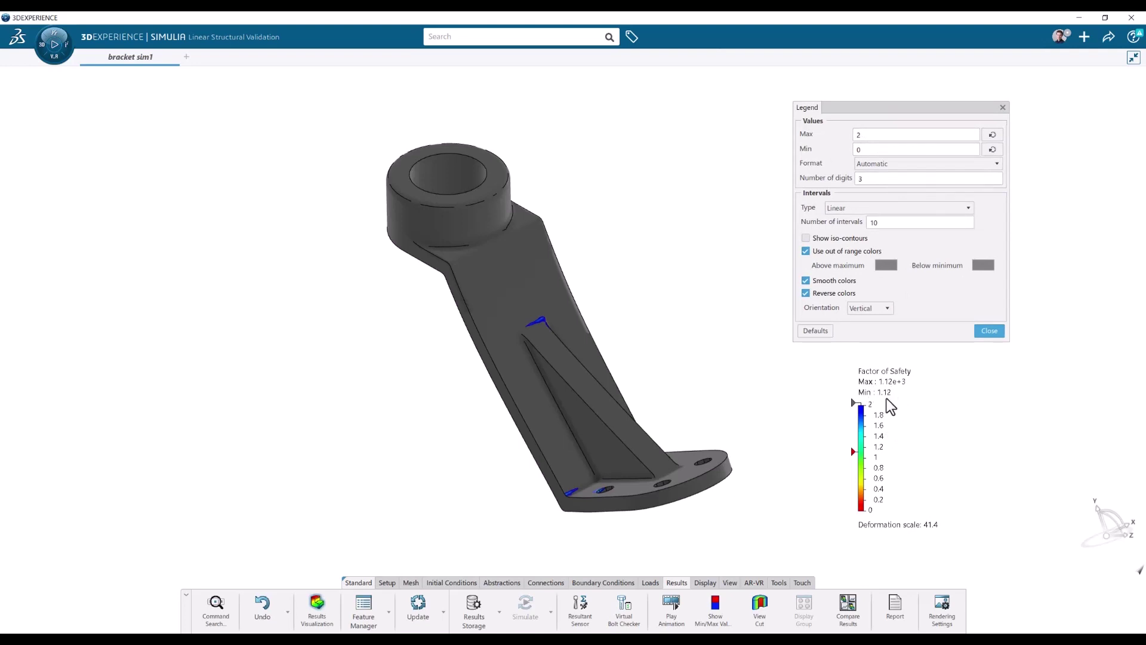
- Set the safety legend Min to automatic 1.121 and Max to 3, inspect the bracket, then close the legend
click(993, 150)
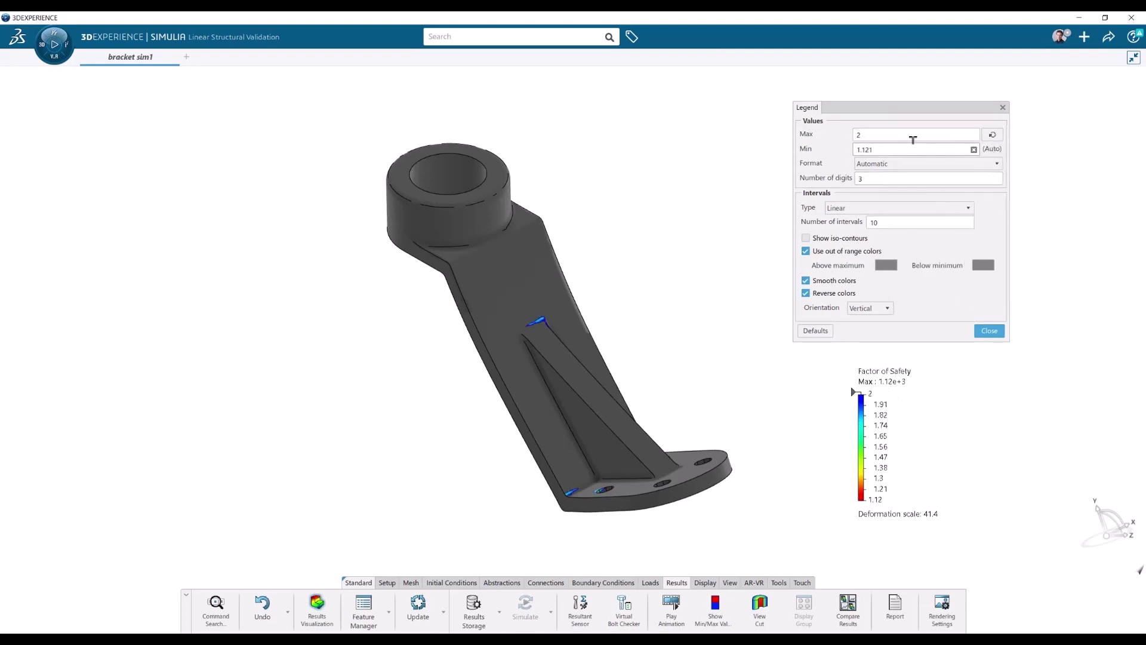
double_click(859, 135)
text(3)
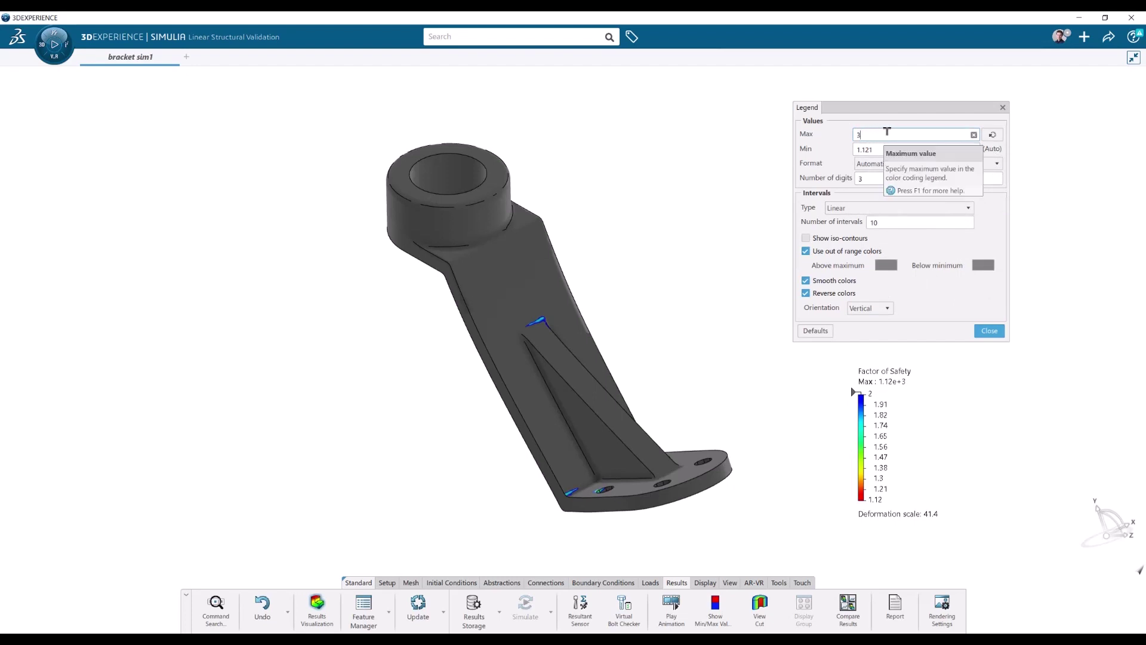
key(Return)
middle_drag(664, 270, 709, 425)
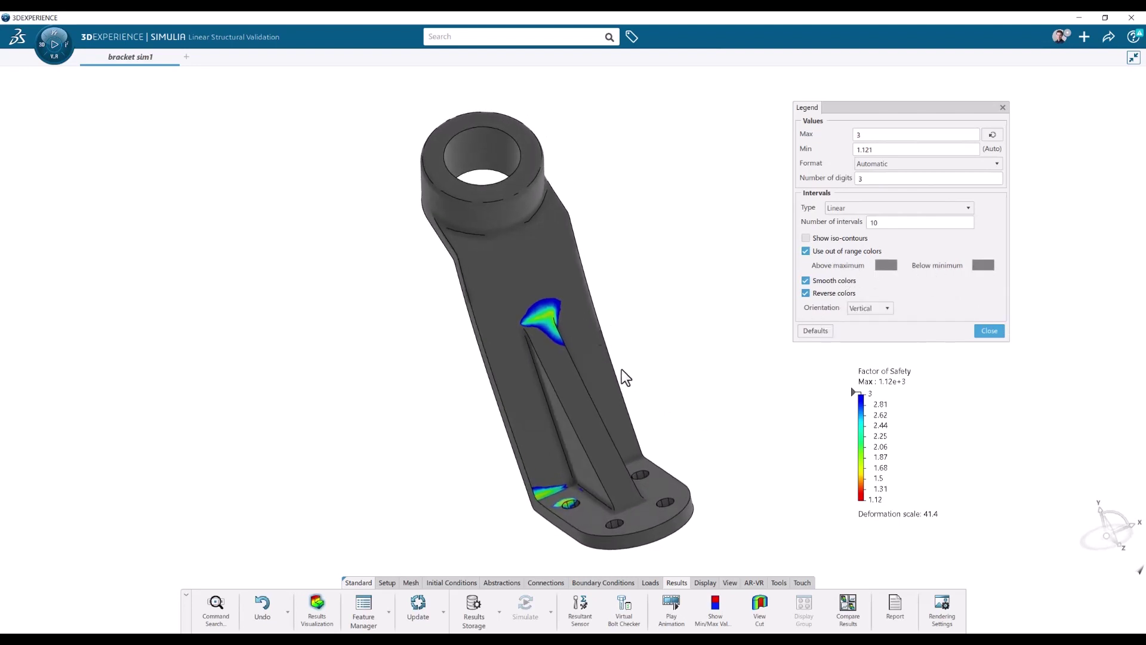
scroll(572, 507, up, 2)
middle_drag(573, 508, 703, 510)
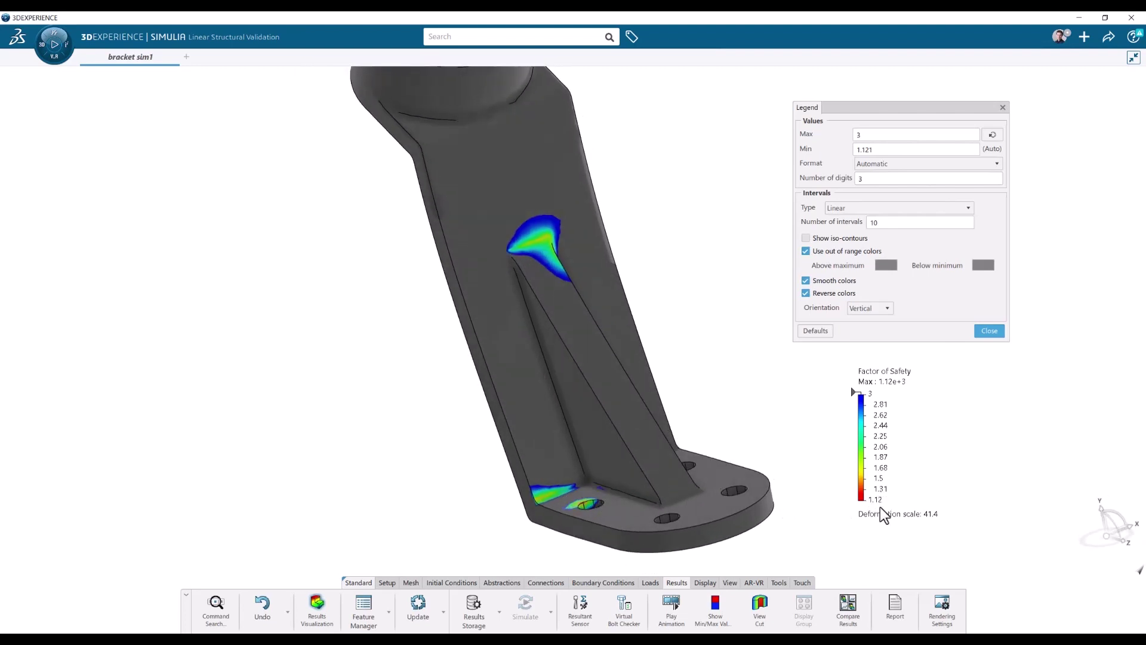
middle_drag(663, 382, 678, 409)
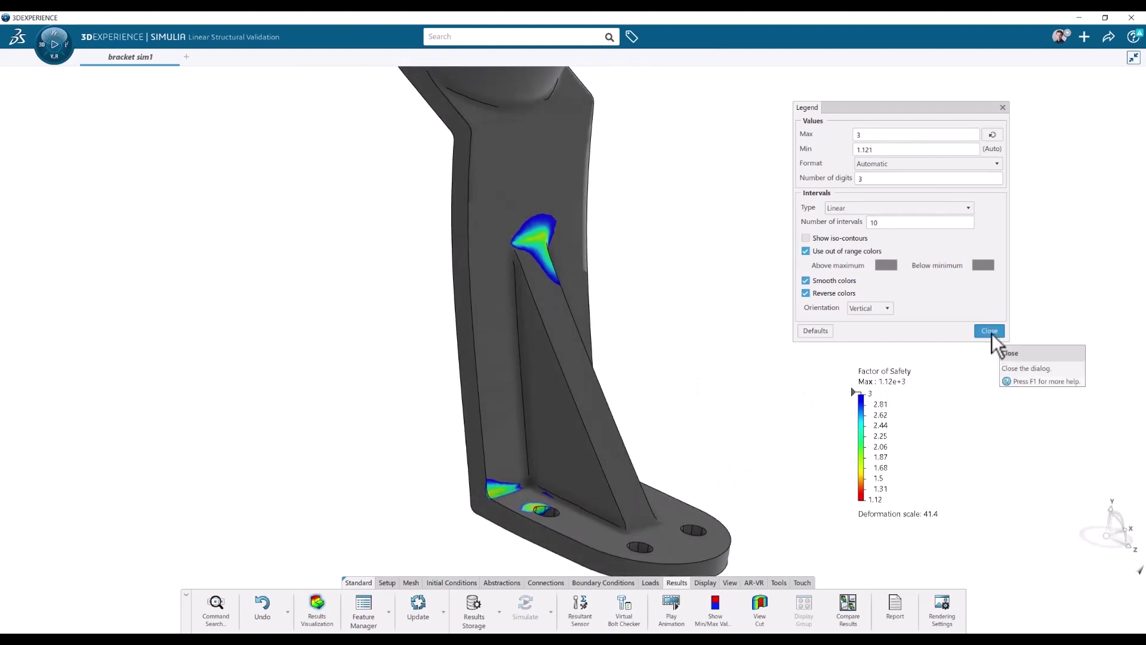
click(989, 331)
click(883, 285)
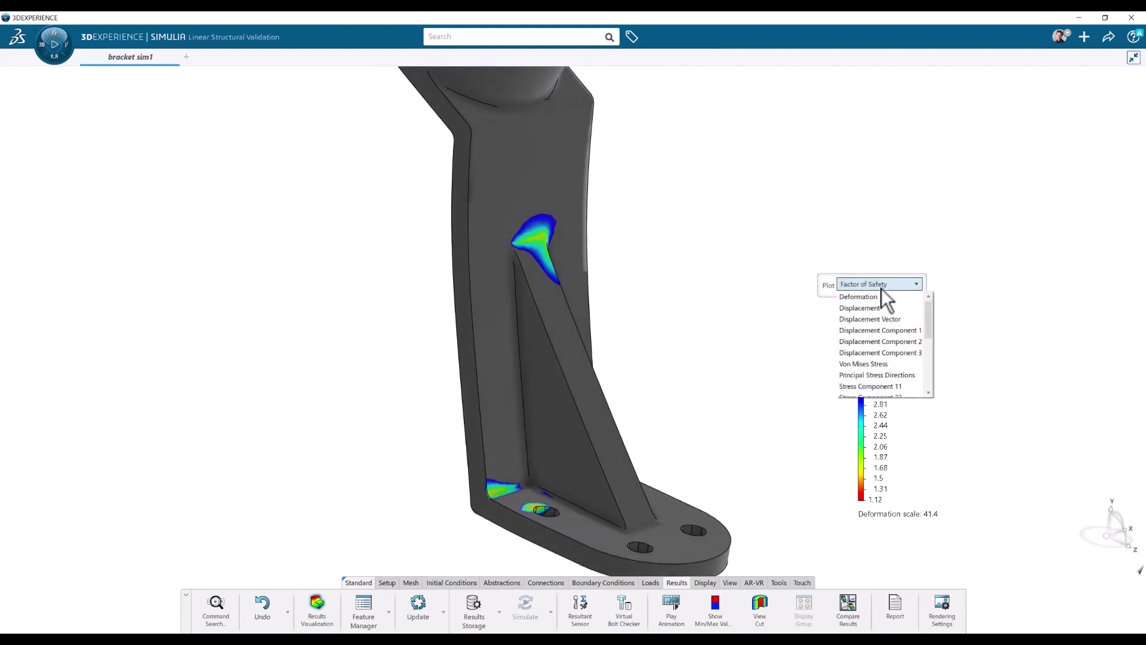
- Replot Von Mises Stress and show the Sensors list in a narrowed Feature Manager panel
click(882, 364)
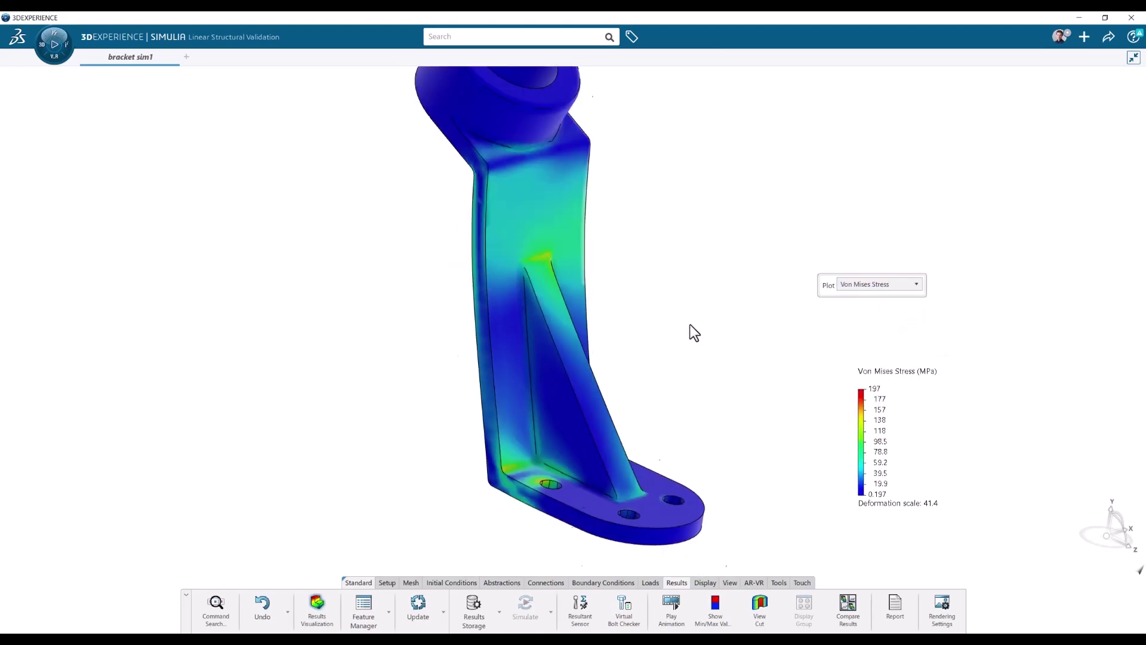
middle_drag(755, 384, 721, 414)
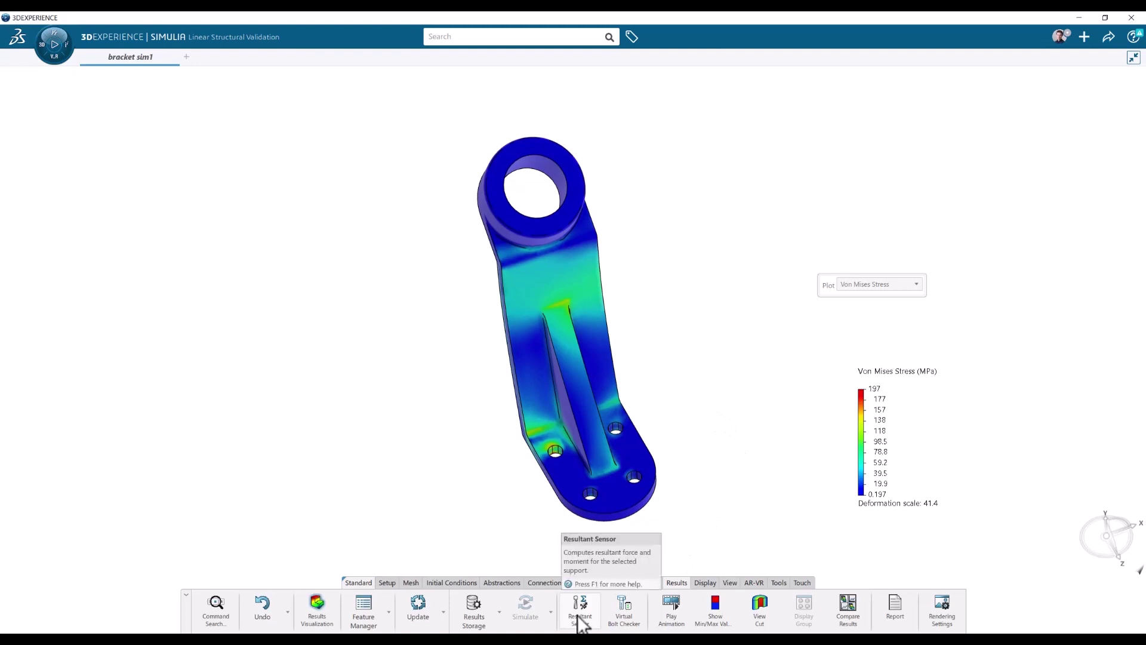
right_click(728, 312)
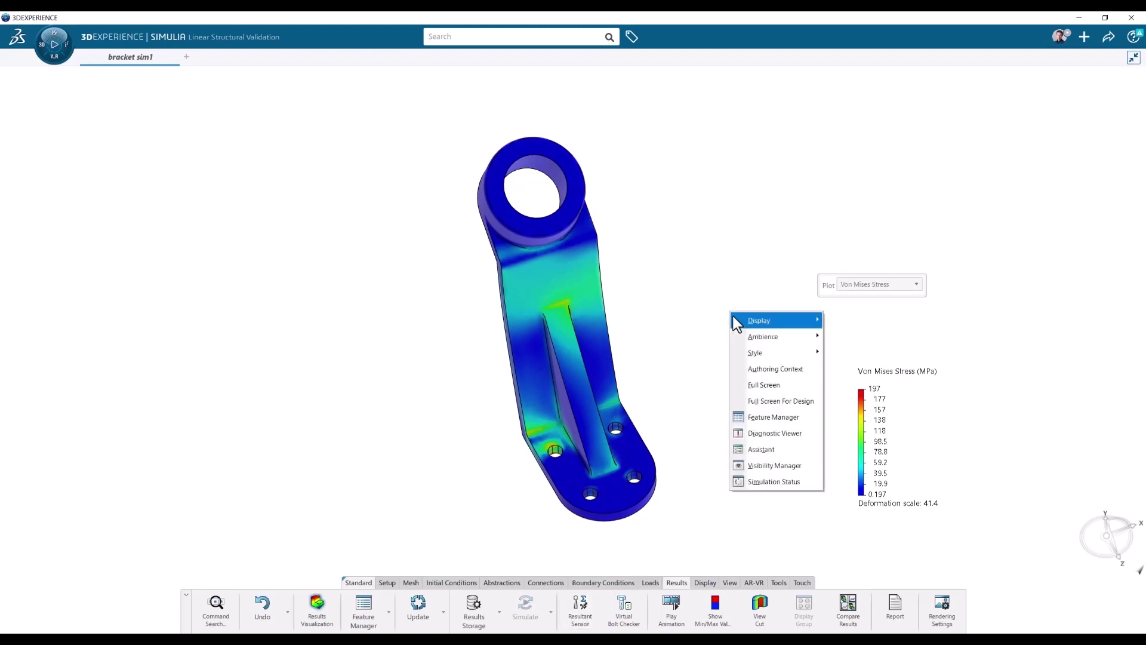
click(790, 416)
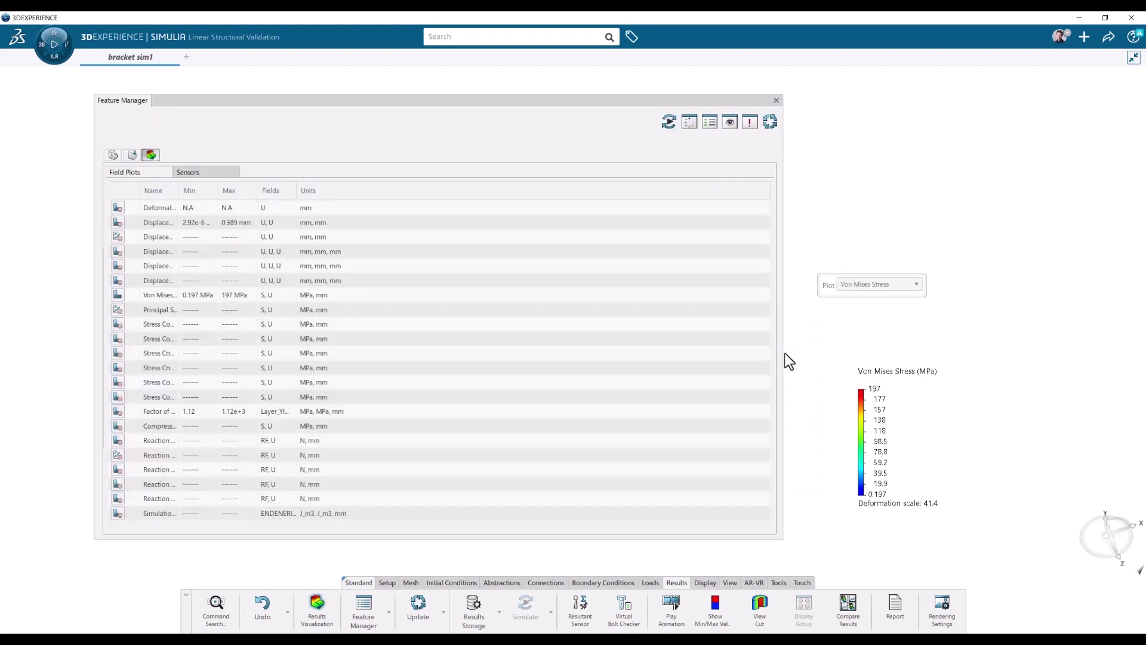
drag(782, 353, 534, 337)
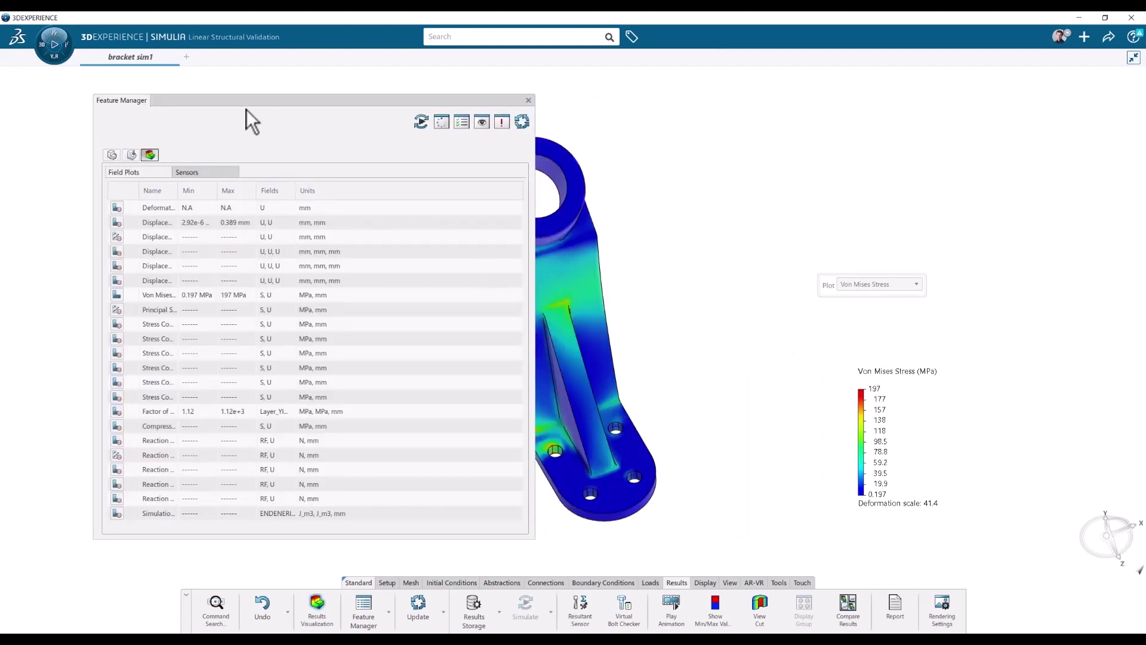
click(200, 172)
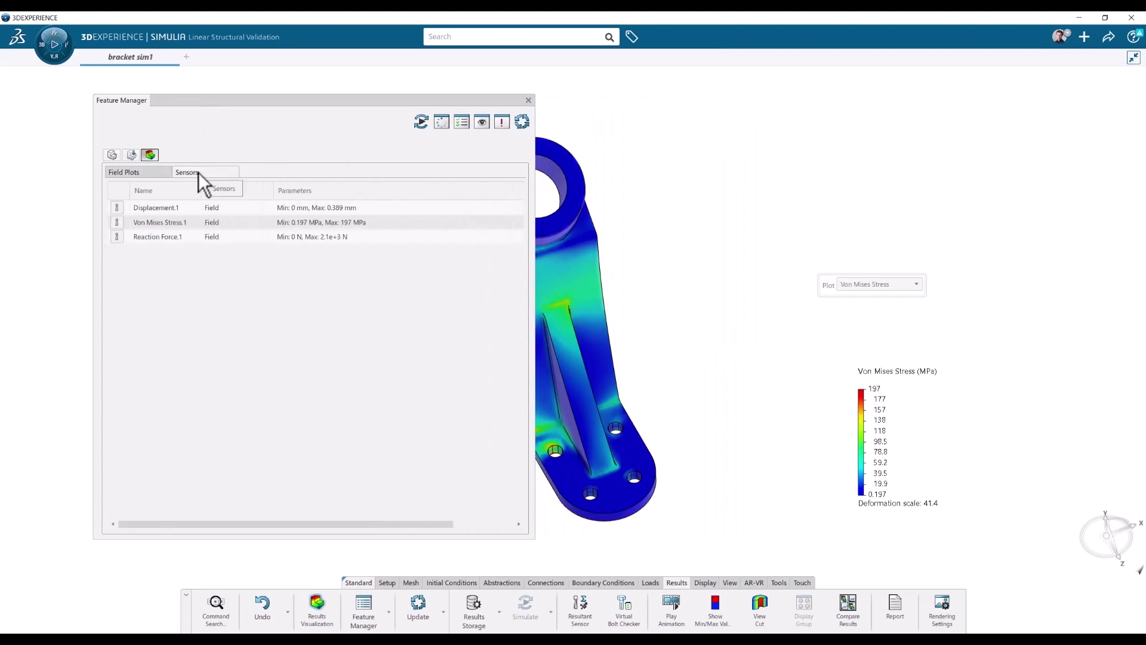
drag(386, 103, 321, 124)
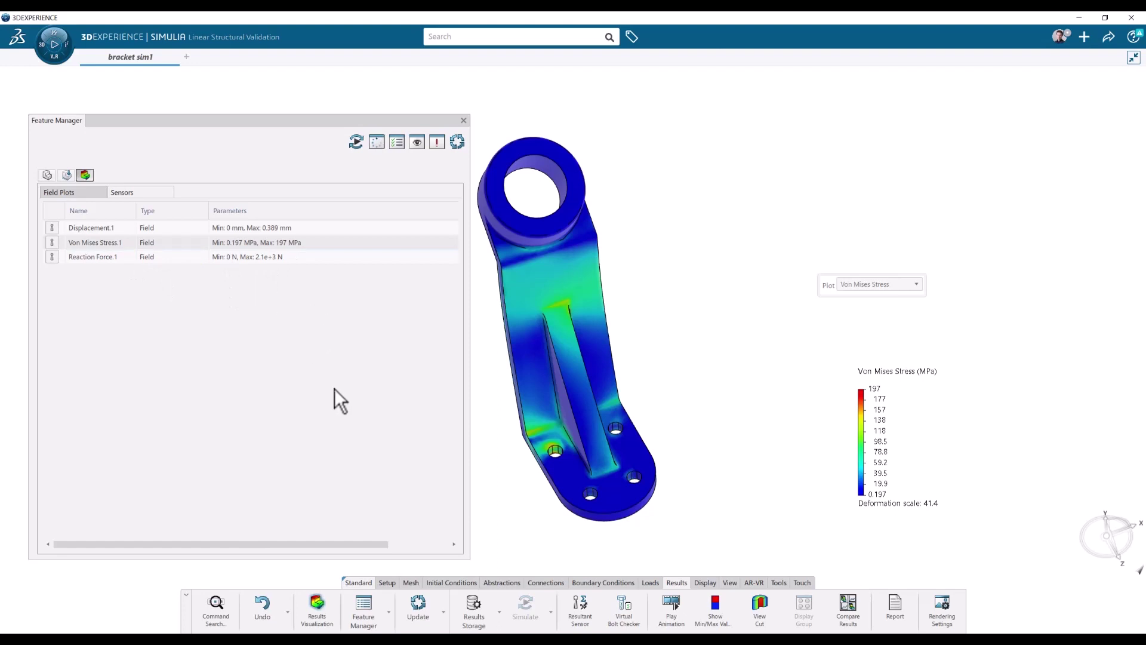
- Create a Resultant Sensor on Hinge.1 in the Global axis system
click(575, 611)
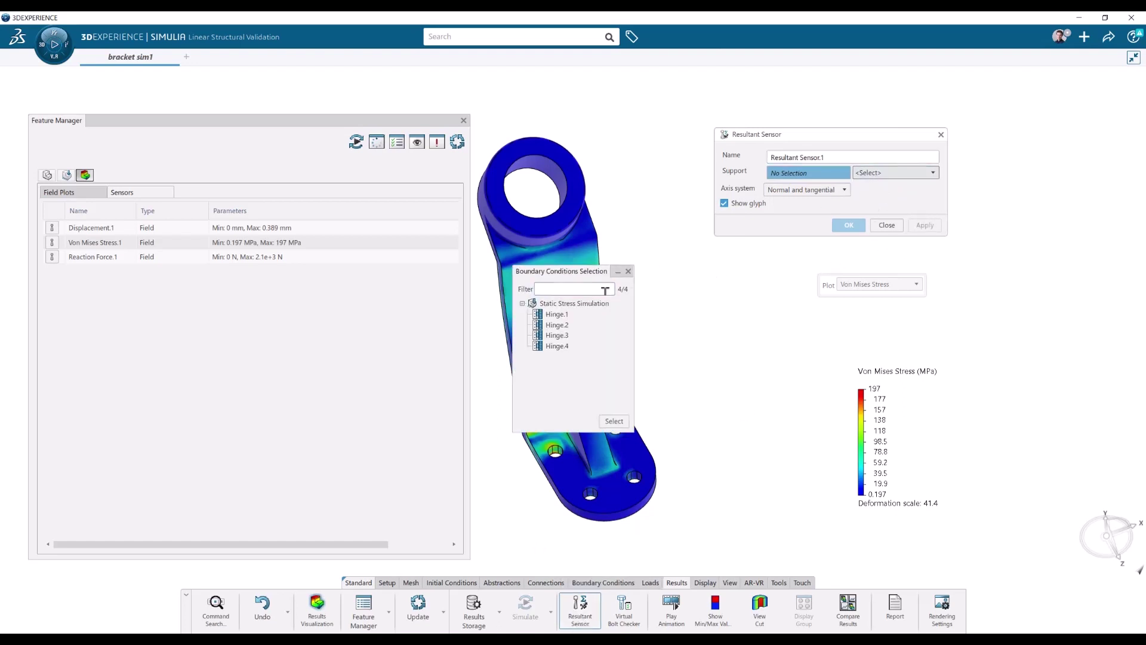
drag(585, 272, 758, 272)
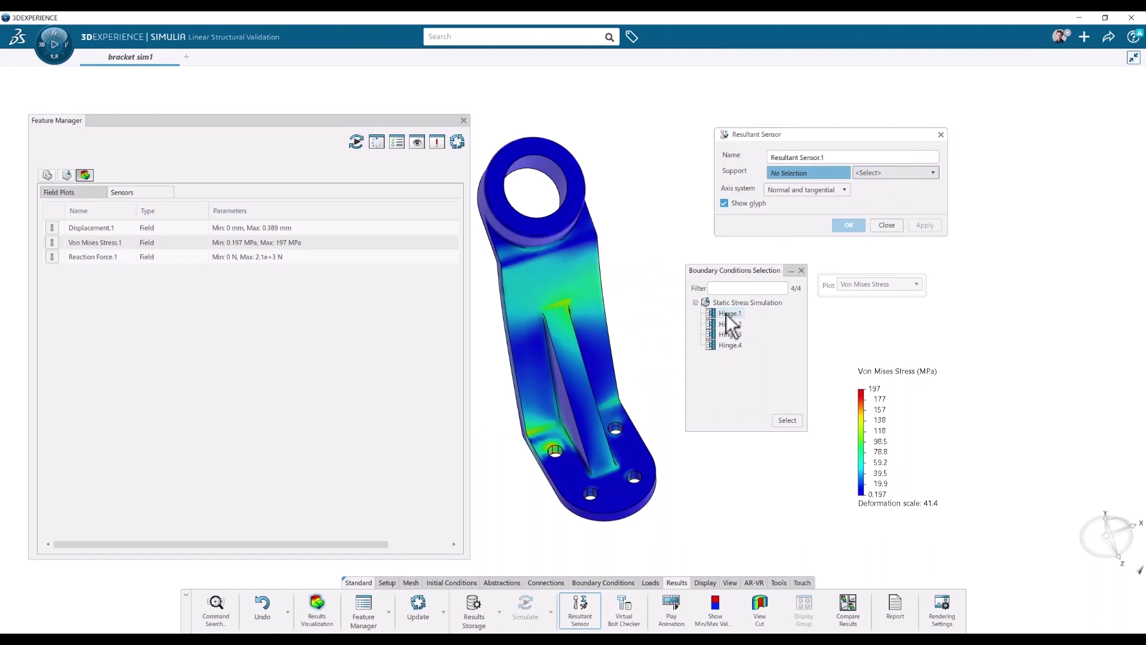
click(789, 418)
click(799, 190)
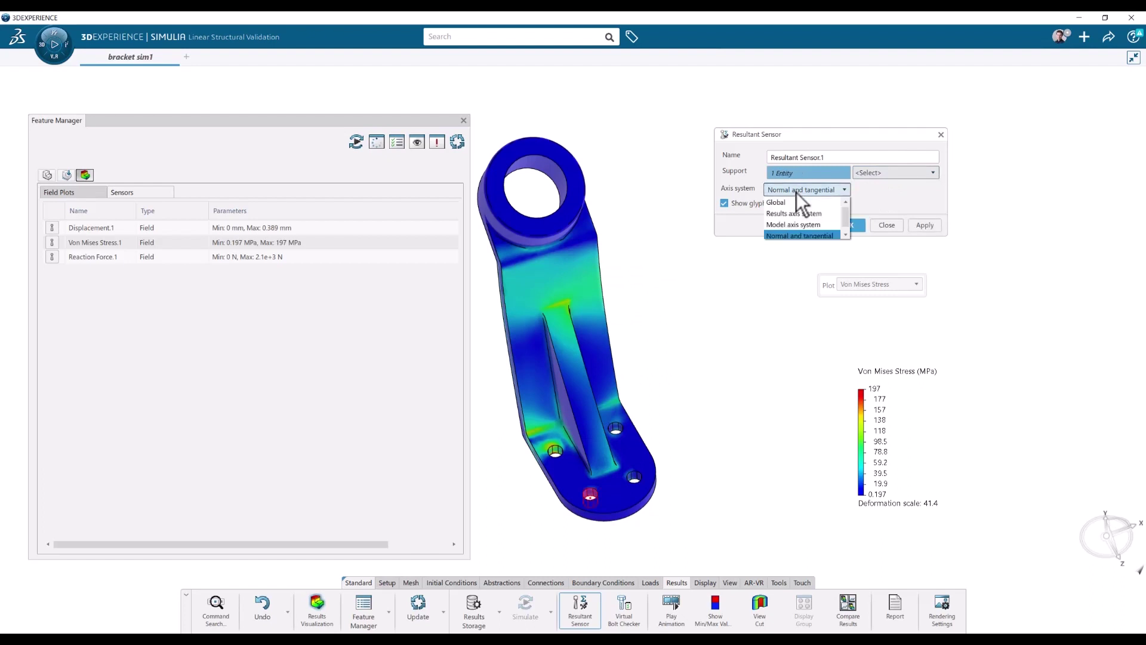
click(789, 206)
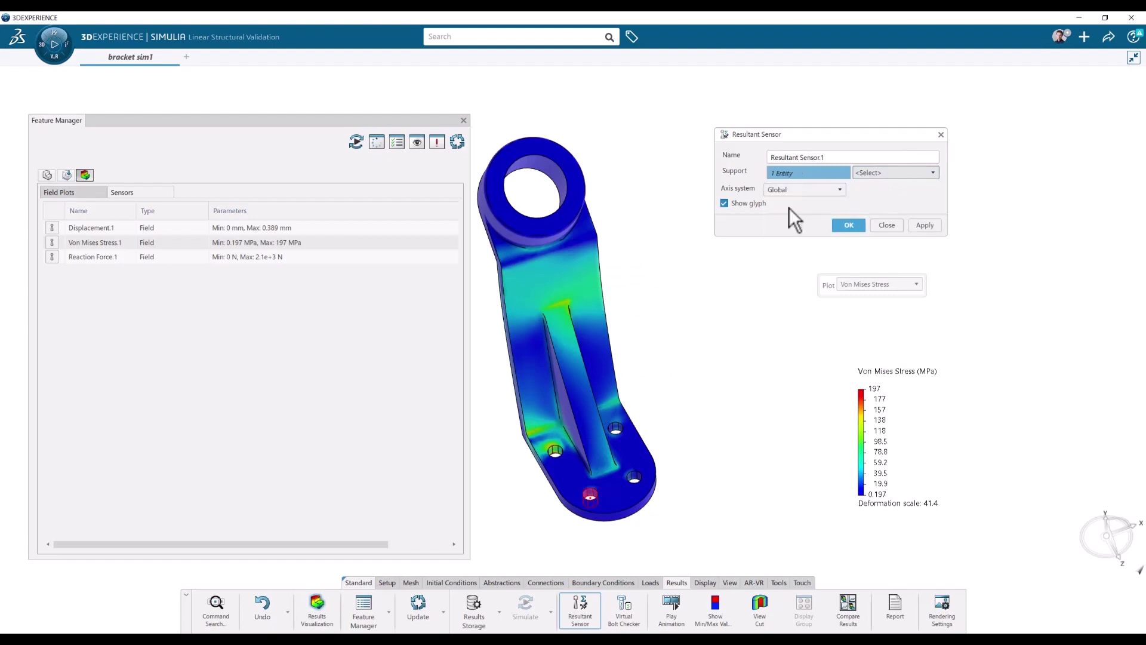
click(849, 226)
middle_drag(659, 420, 716, 425)
- Close the Feature Manager panel and hide the resultant sensor's marker on the model
mouse_move(573, 459)
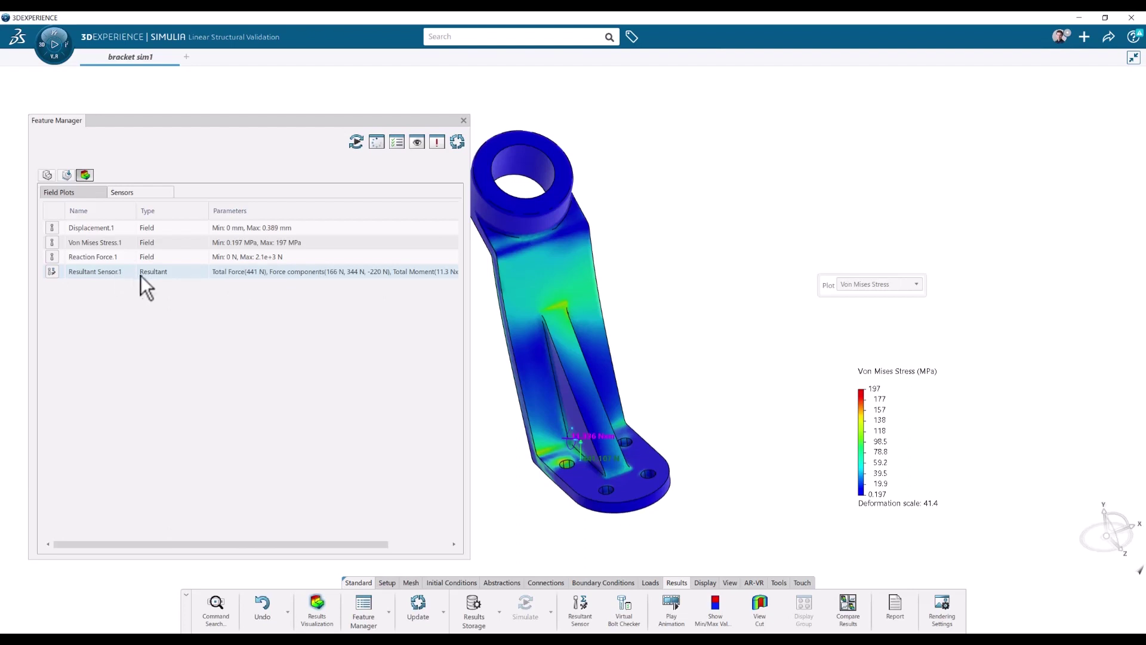
click(463, 121)
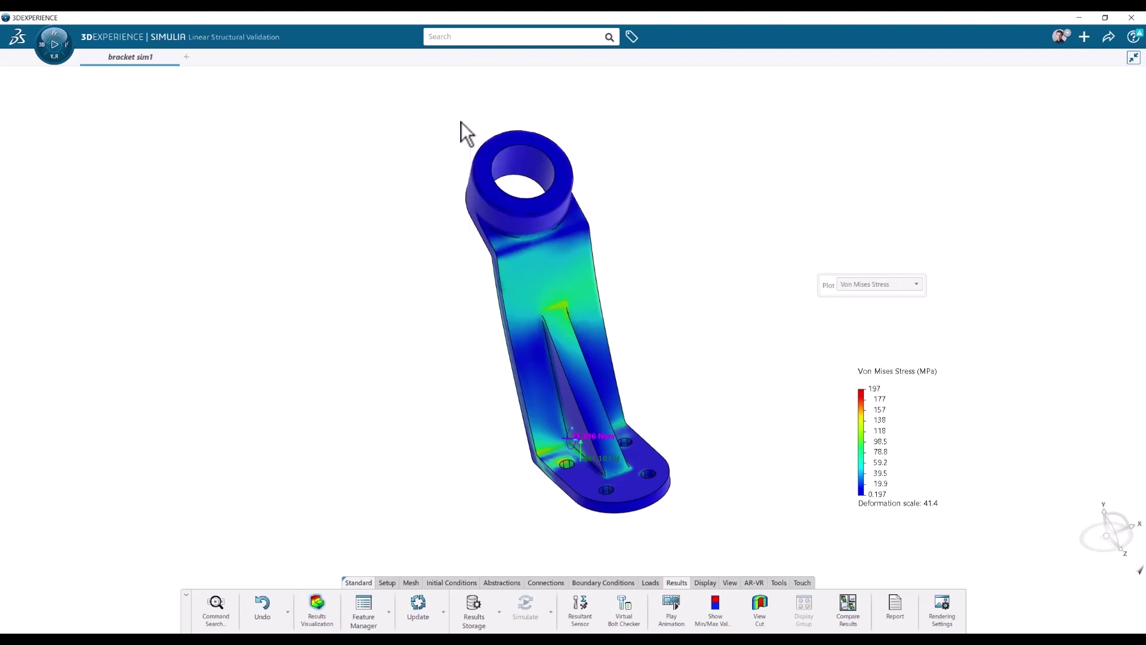
right_click(593, 442)
click(620, 409)
middle_drag(735, 475, 737, 466)
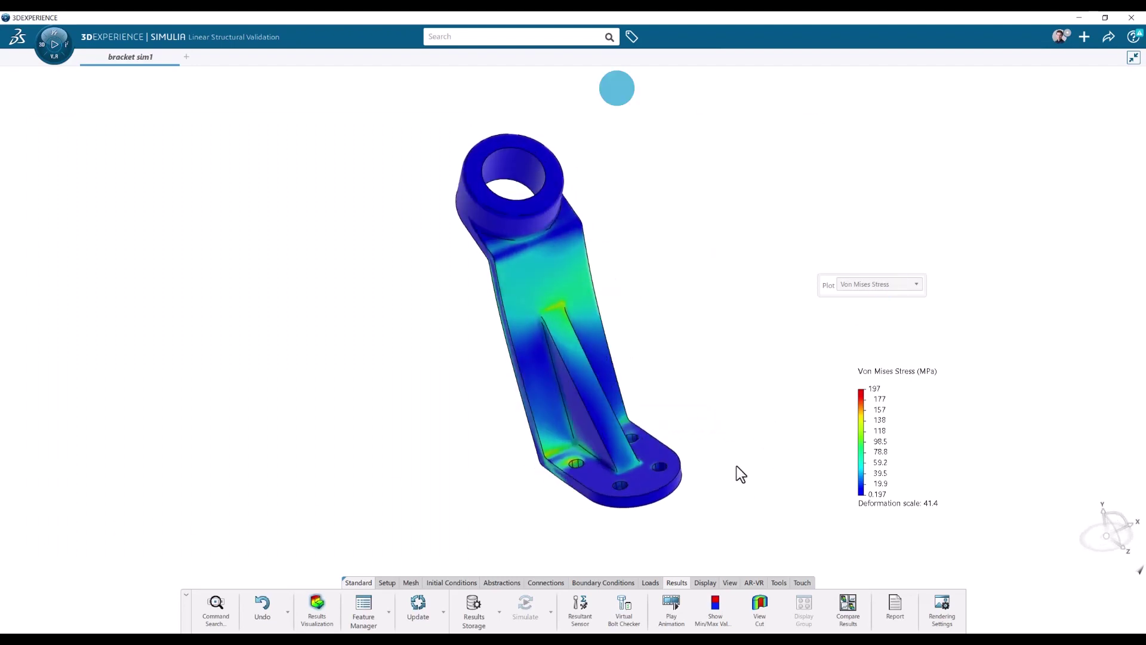